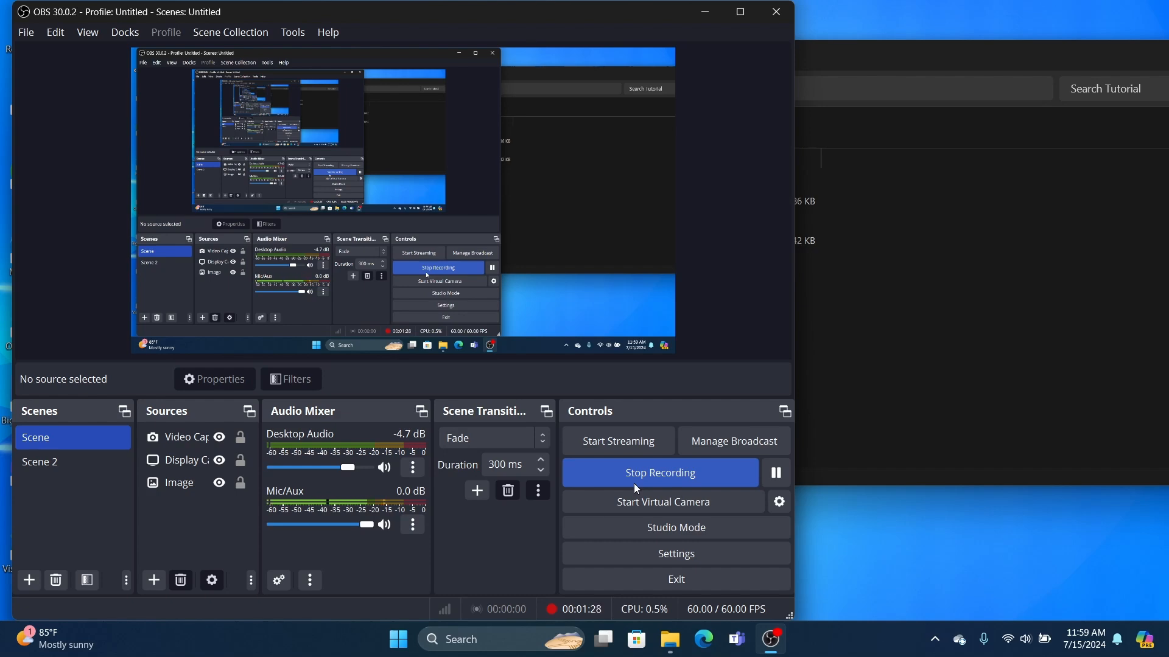
Step: Minimize the OBS window and reopen the Tutorial folder inside Downloads
{"action": "left_click", "coordinate": [702, 14]}
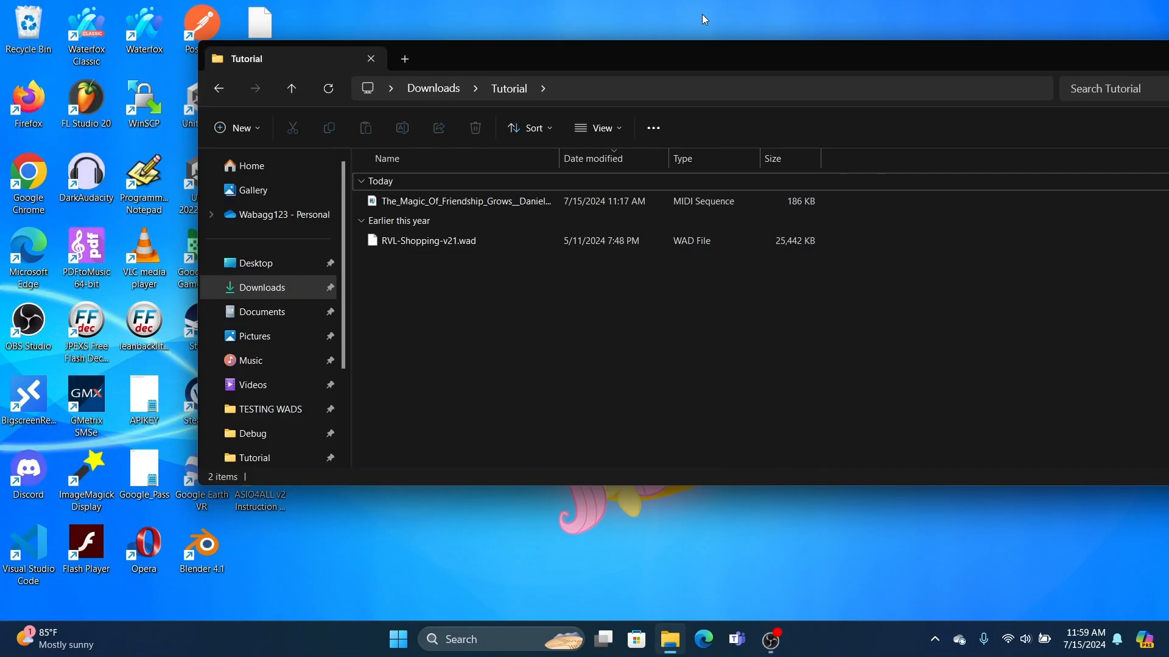
{"action": "left_click", "coordinate": [433, 88]}
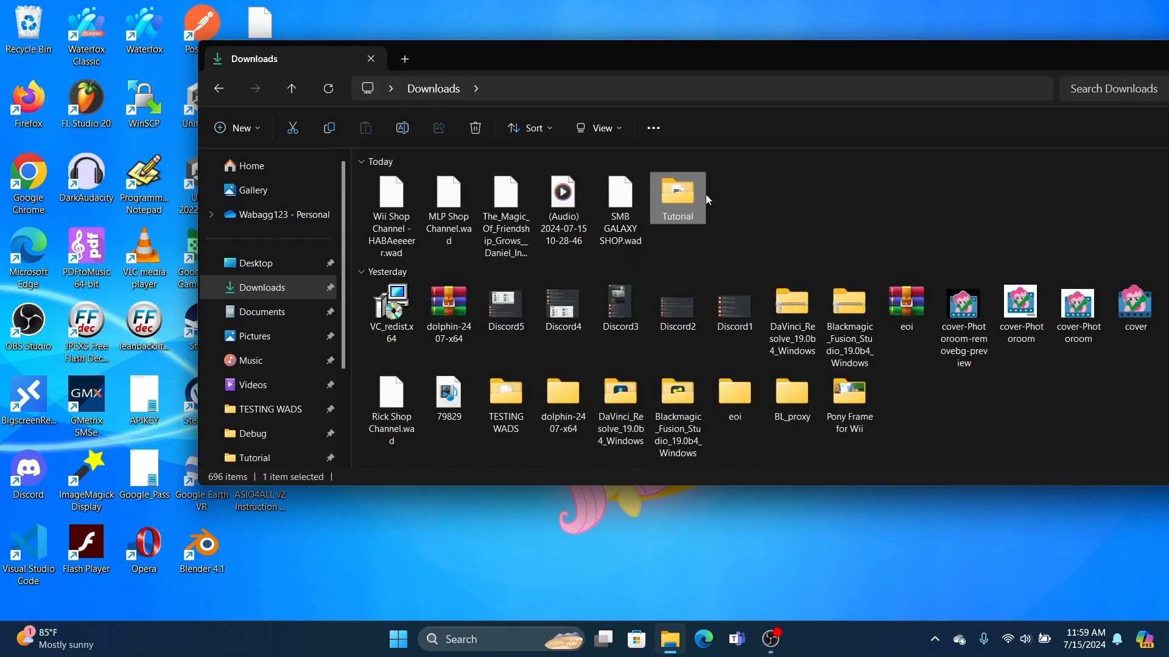
{"action": "double_click", "coordinate": [678, 198]}
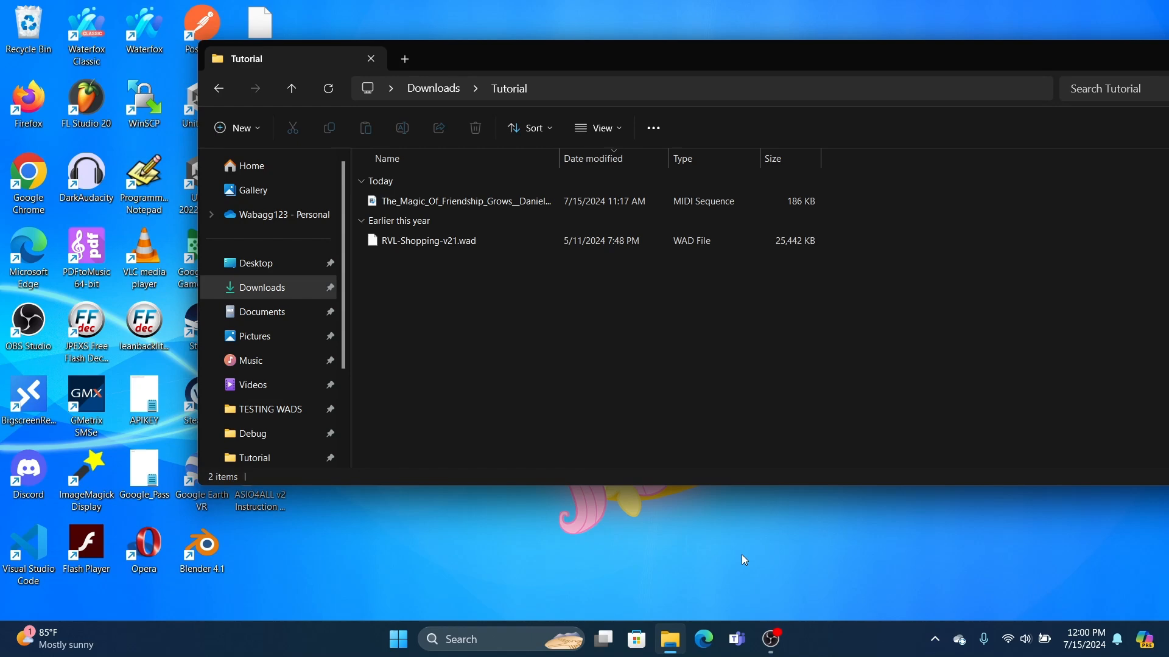
Step: Search Windows for showmiiwads and launch the ShowMiiWads application
{"action": "left_click", "coordinate": [484, 641]}
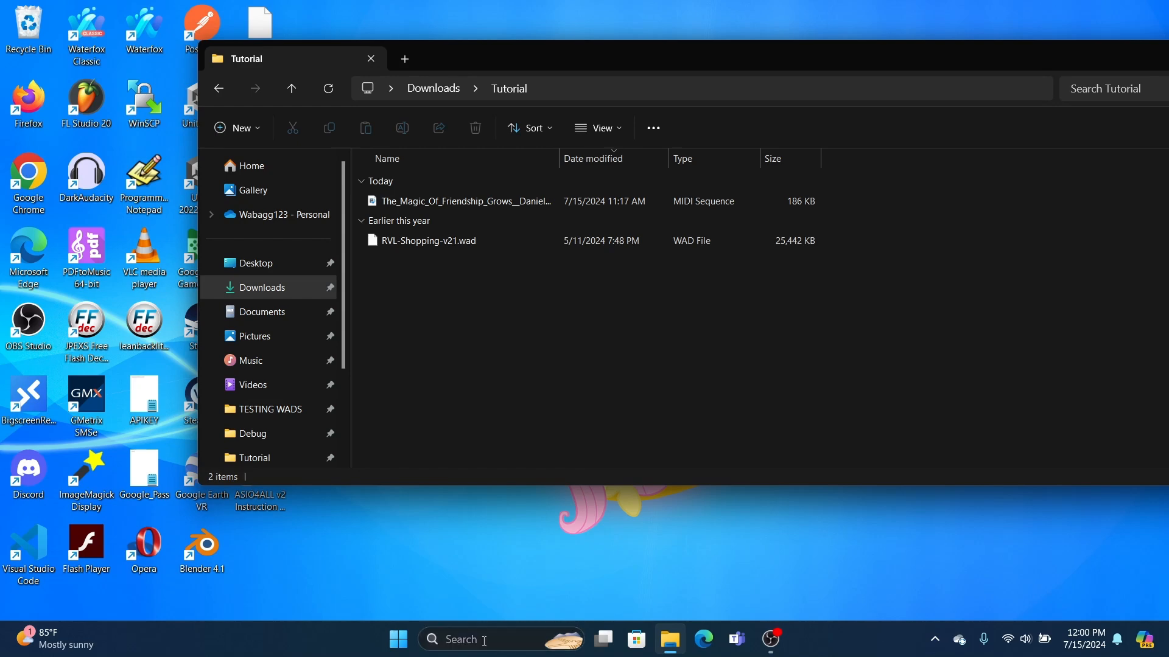
{"action": "type", "text": "sh"}
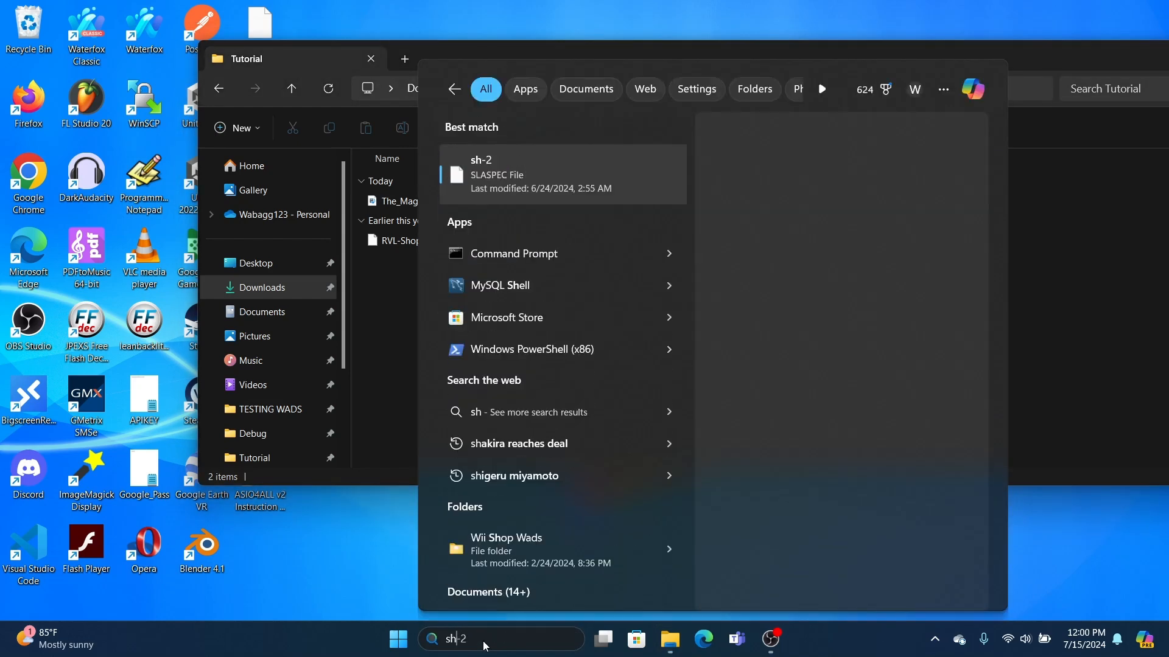
{"action": "type", "text": "owmiiwads"}
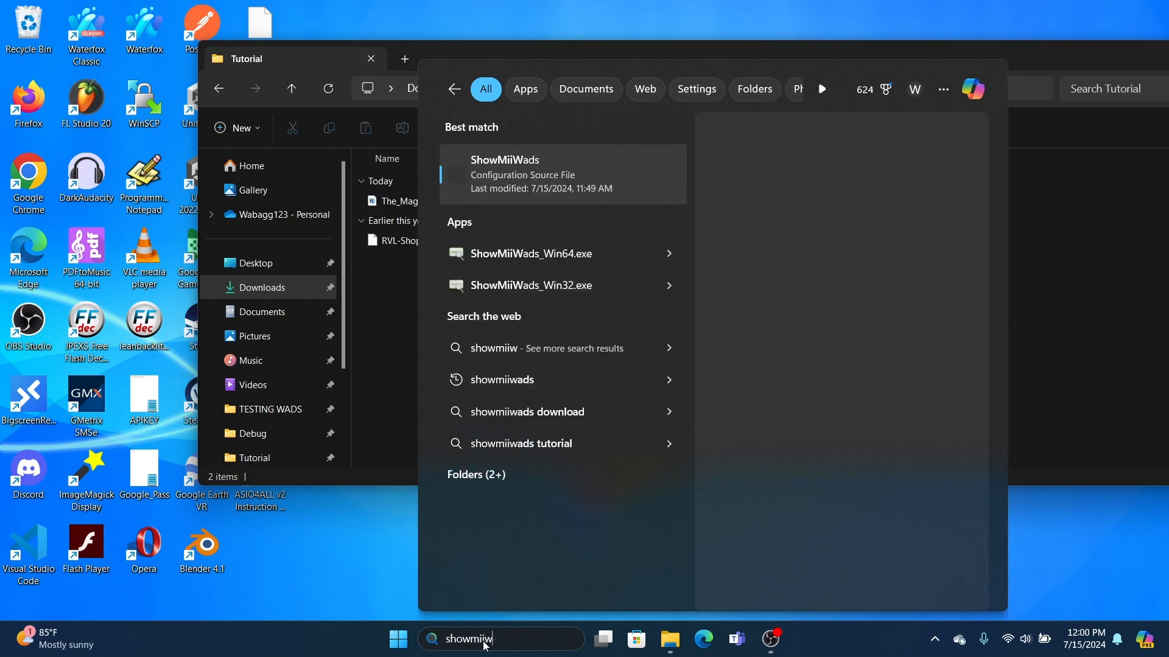
{"action": "key", "text": "Down"}
{"action": "key", "text": "Down"}
{"action": "key", "text": "Return"}
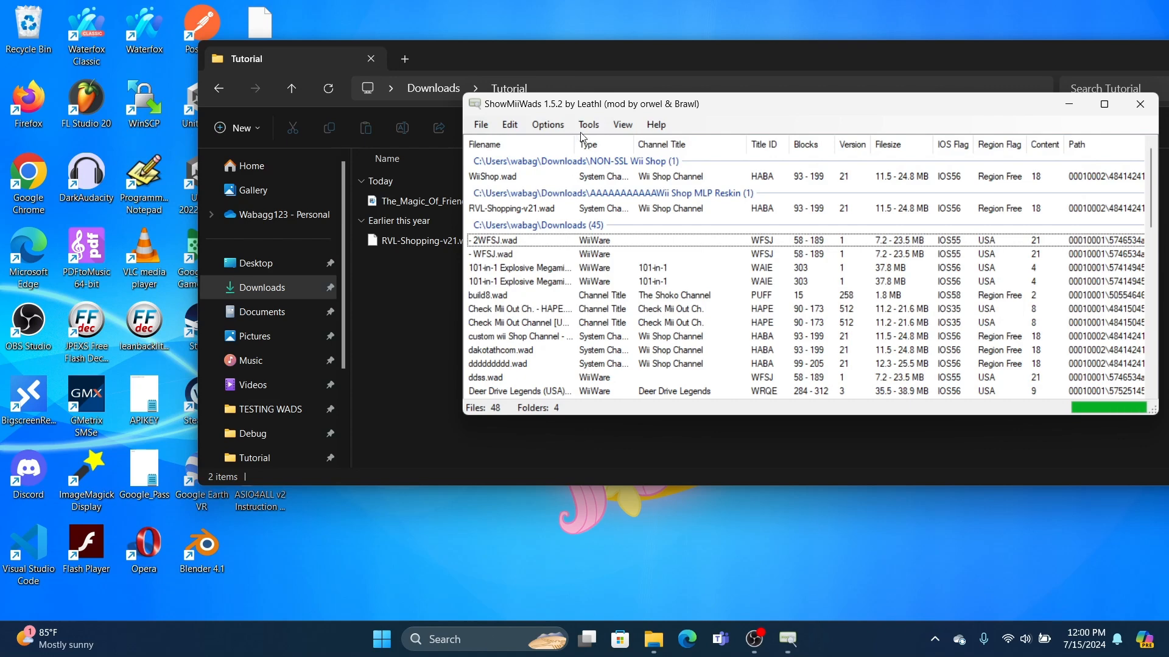
Step: Add the Tutorial folder from Downloads to the ShowMiiWads file list
{"action": "left_click", "coordinate": [482, 126]}
{"action": "left_click", "coordinate": [484, 141]}
{"action": "left_click", "coordinate": [480, 367]}
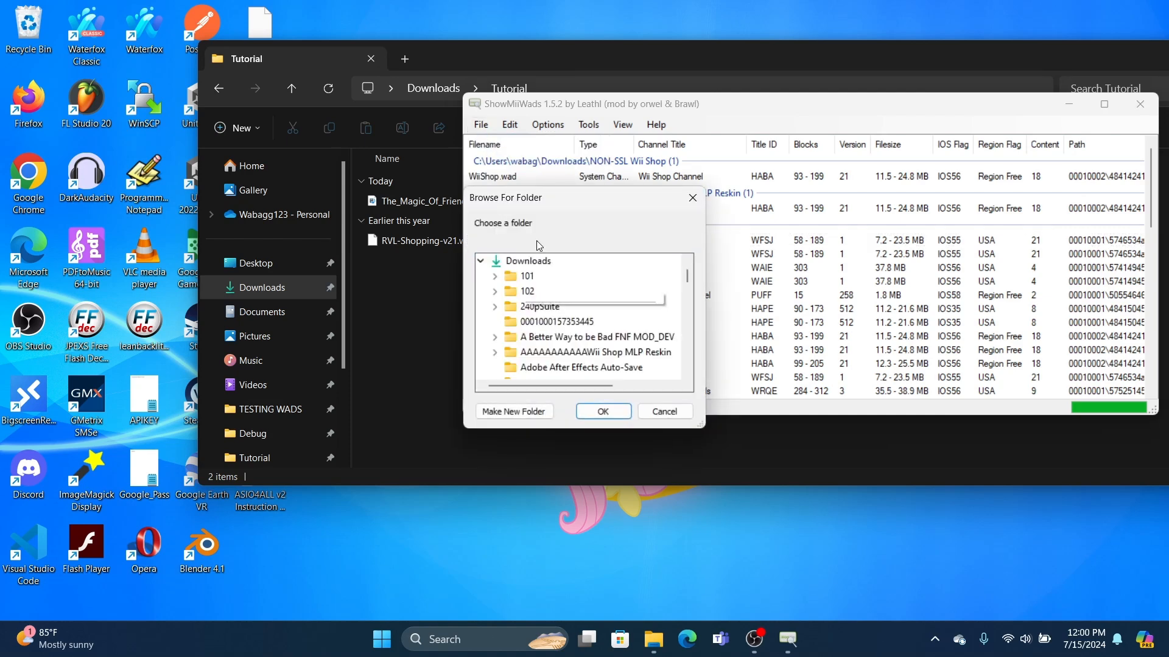
{"action": "scroll", "coordinate": [561, 387], "scroll_direction": "down", "scroll_amount": 10}
{"action": "scroll", "coordinate": [561, 387], "scroll_direction": "down", "scroll_amount": 20}
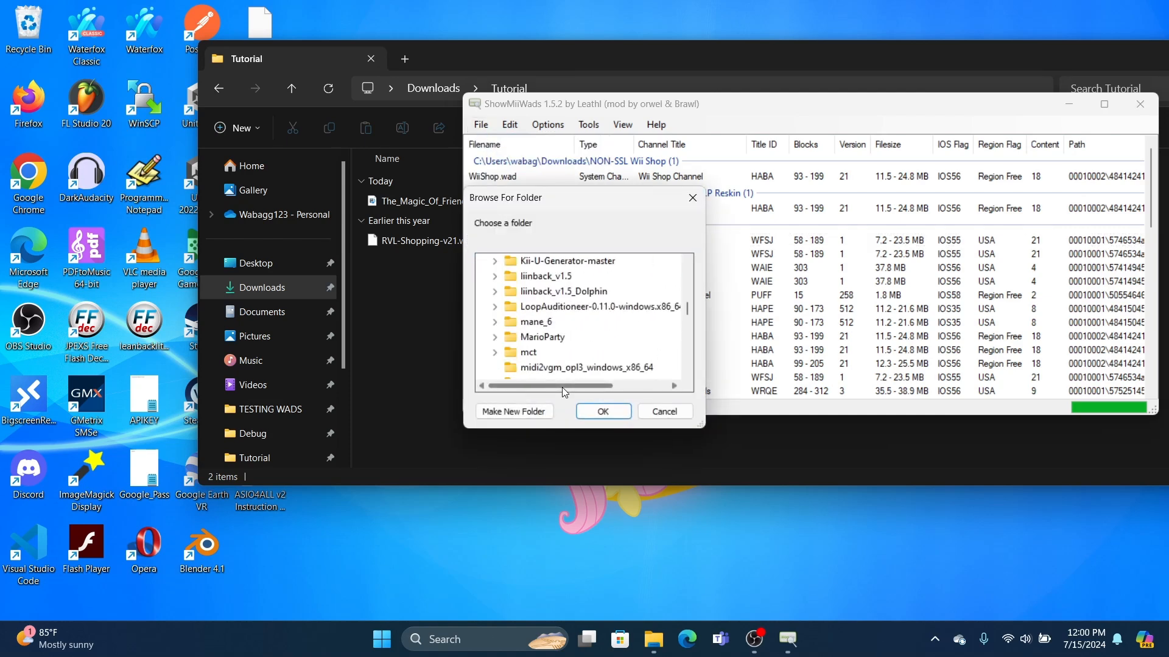
{"action": "scroll", "coordinate": [563, 389], "scroll_direction": "down", "scroll_amount": 15}
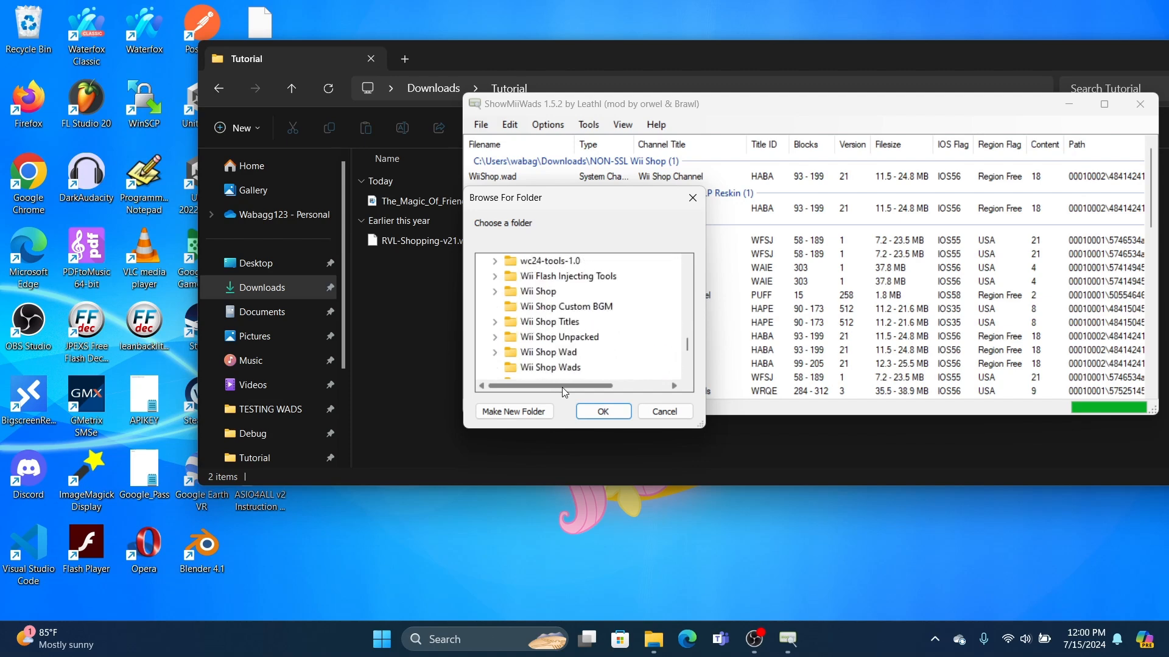
{"action": "scroll", "coordinate": [562, 391], "scroll_direction": "up", "scroll_amount": 18}
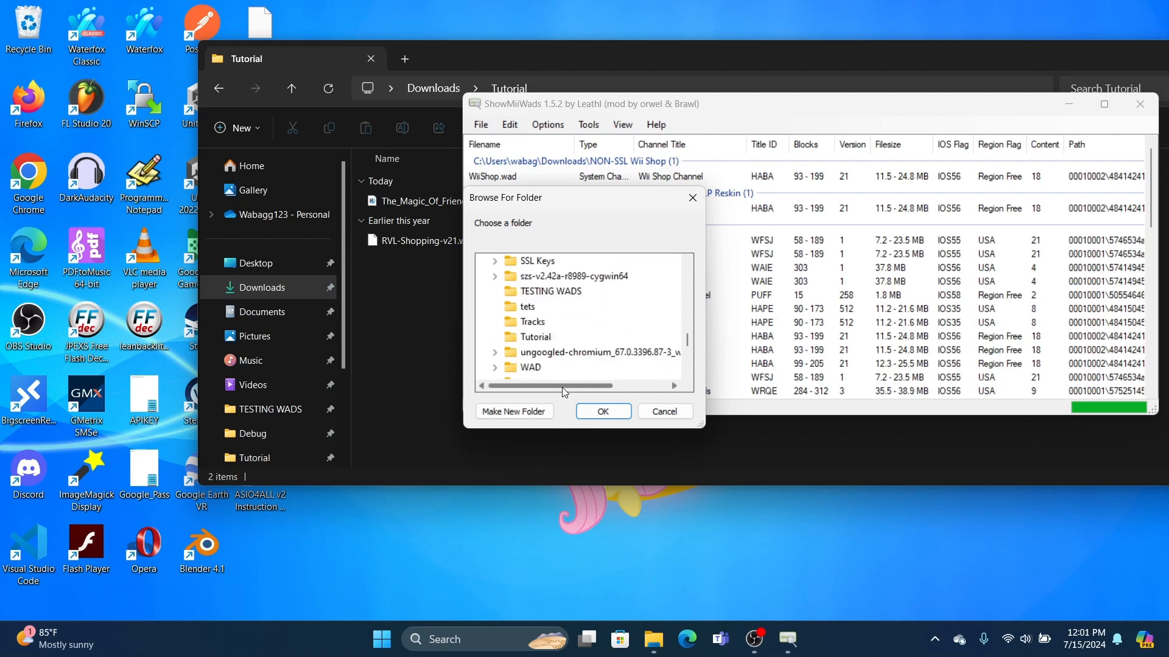
{"action": "scroll", "coordinate": [561, 387], "scroll_direction": "up", "scroll_amount": 5}
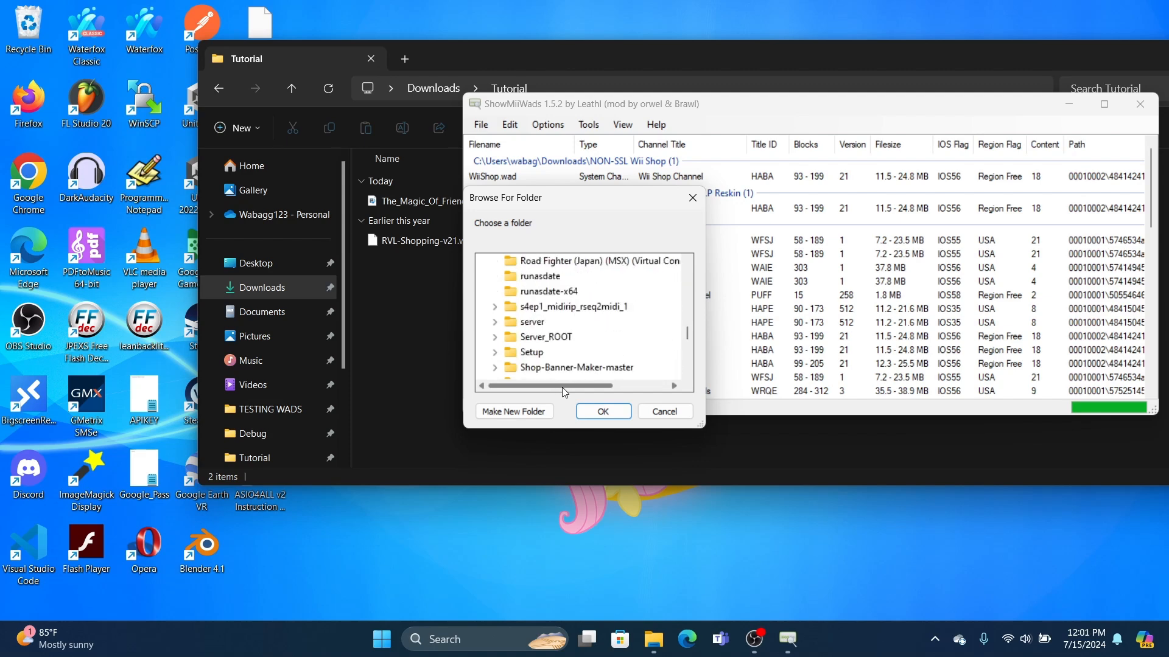
{"action": "scroll", "coordinate": [562, 387], "scroll_direction": "up", "scroll_amount": 1}
{"action": "scroll", "coordinate": [561, 387], "scroll_direction": "down", "scroll_amount": 7}
{"action": "scroll", "coordinate": [584, 334], "scroll_direction": "down", "scroll_amount": 2}
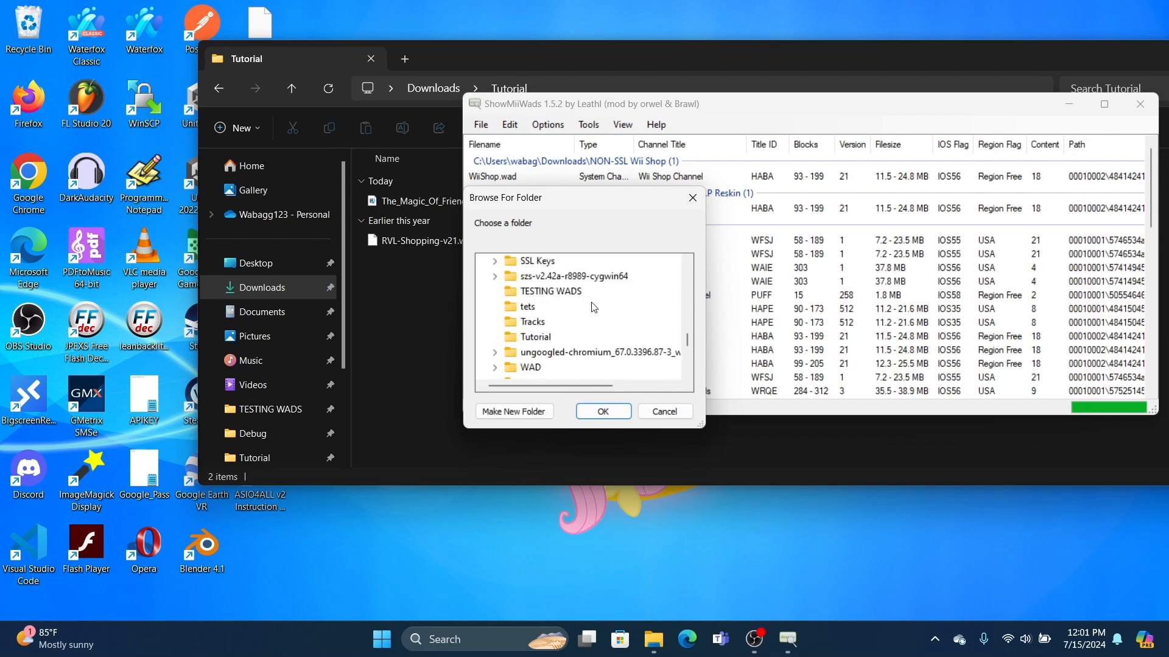
{"action": "left_click", "coordinate": [535, 337]}
{"action": "left_click", "coordinate": [603, 412]}
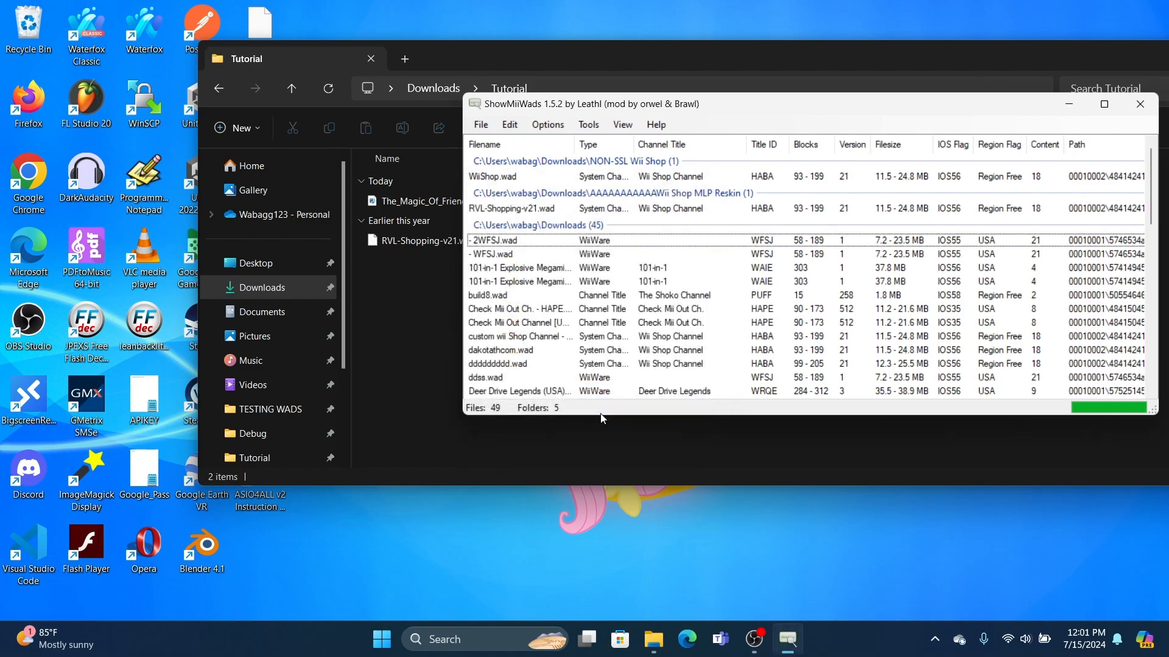
Step: Extract RVL-Shopping-v21.wad from the Tutorial group to a folder, choosing Downloads\Tutorial as the destination
{"action": "scroll", "coordinate": [610, 309], "scroll_direction": "down", "scroll_amount": 2}
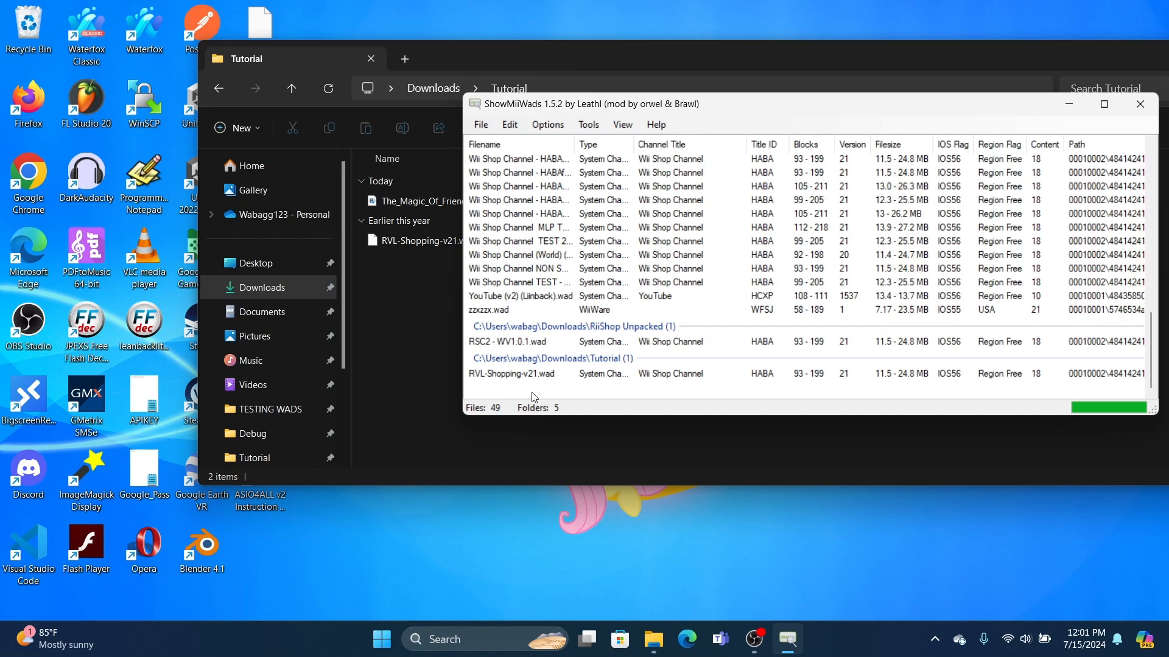
{"action": "left_click", "coordinate": [518, 377]}
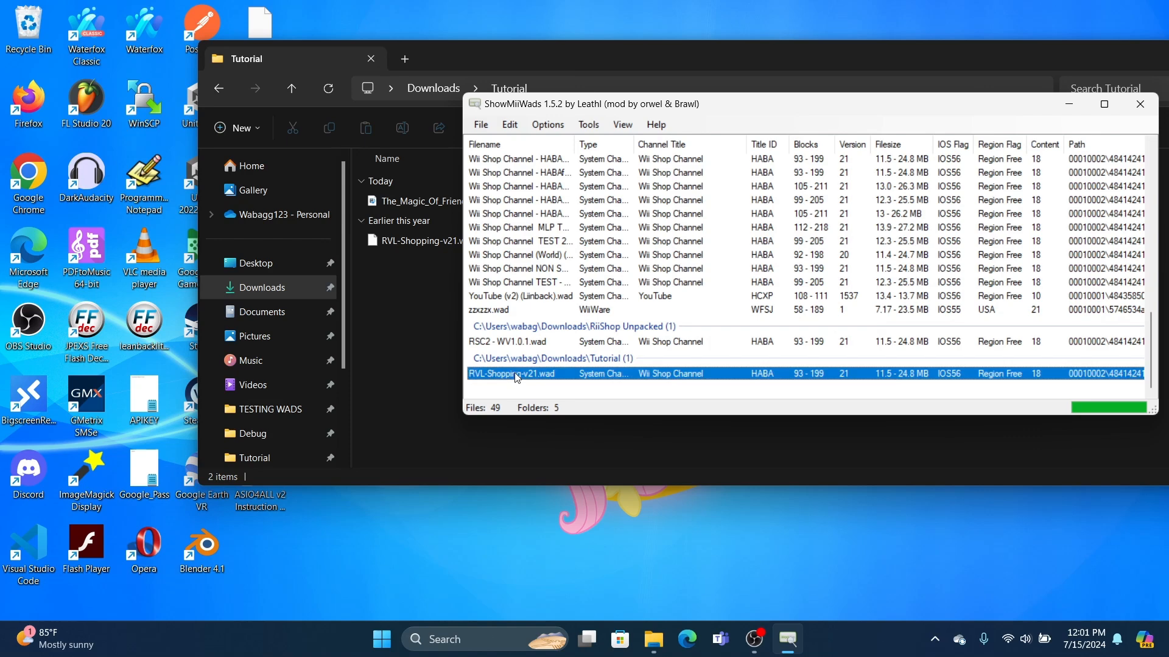
{"action": "right_click", "coordinate": [518, 378]}
{"action": "mouse_move", "coordinate": [609, 515]}
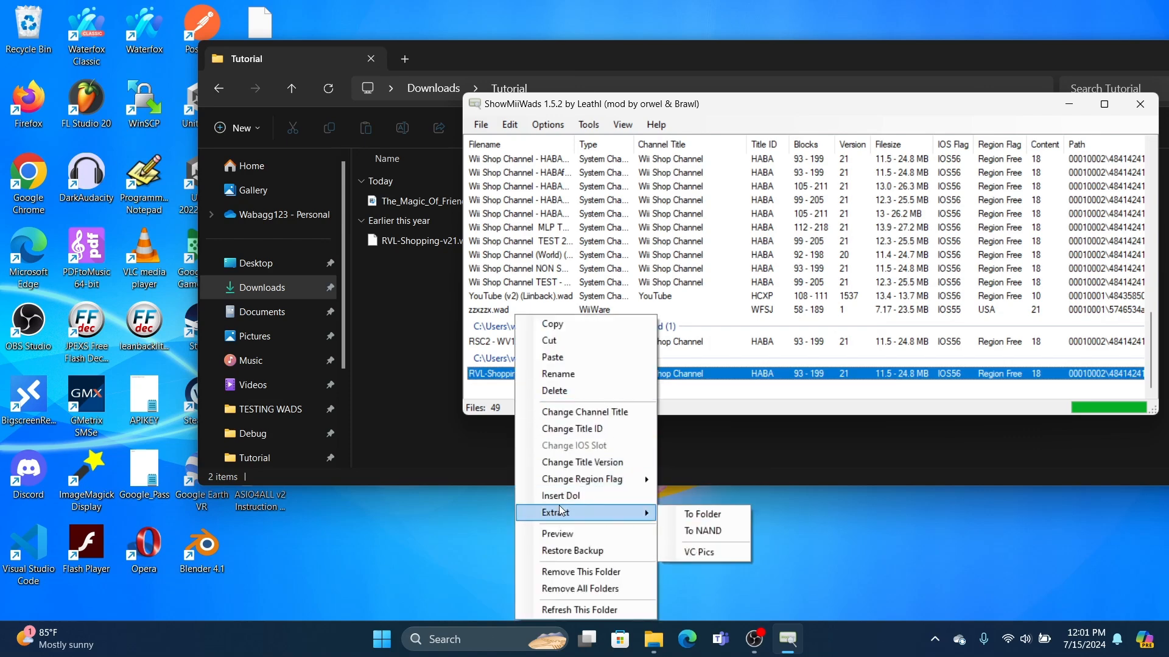
{"action": "left_click", "coordinate": [706, 514]}
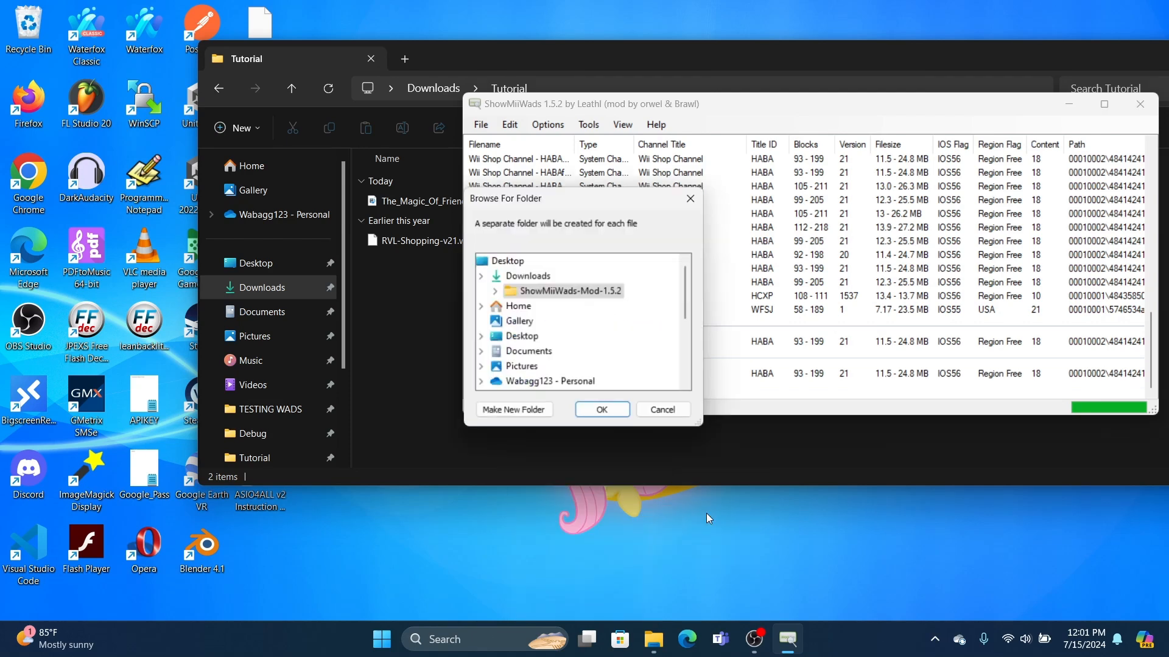
{"action": "left_click", "coordinate": [480, 276]}
{"action": "scroll", "coordinate": [566, 348], "scroll_direction": "down", "scroll_amount": 5}
{"action": "scroll", "coordinate": [566, 348], "scroll_direction": "up", "scroll_amount": 3}
{"action": "left_click", "coordinate": [527, 307]}
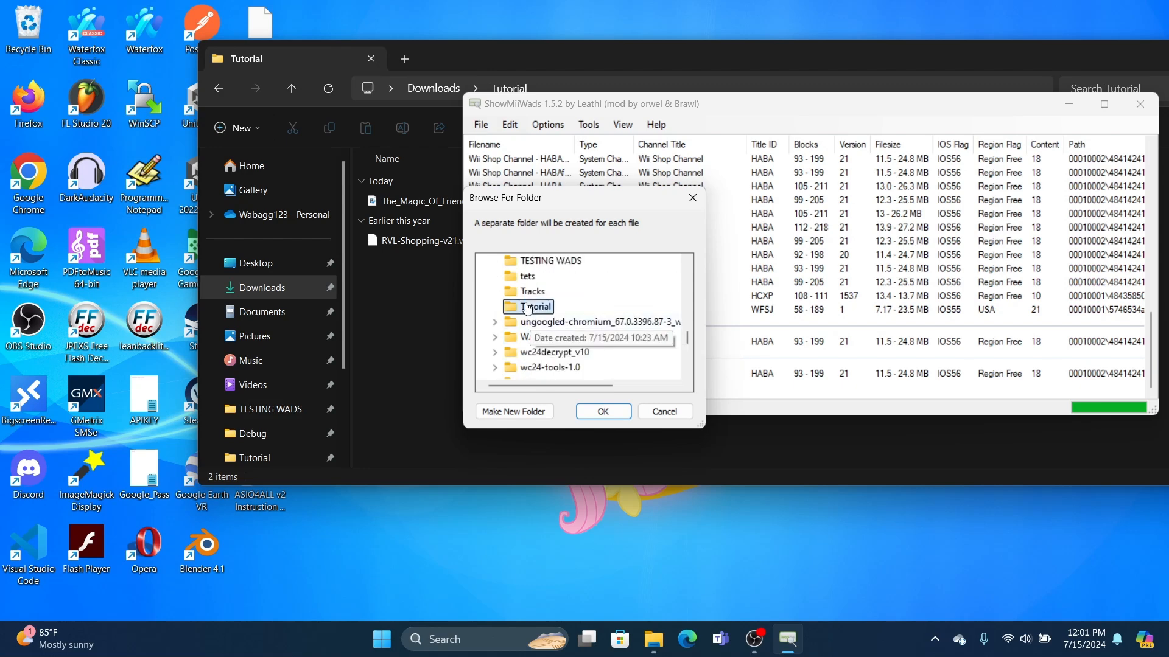
{"action": "left_click", "coordinate": [609, 411]}
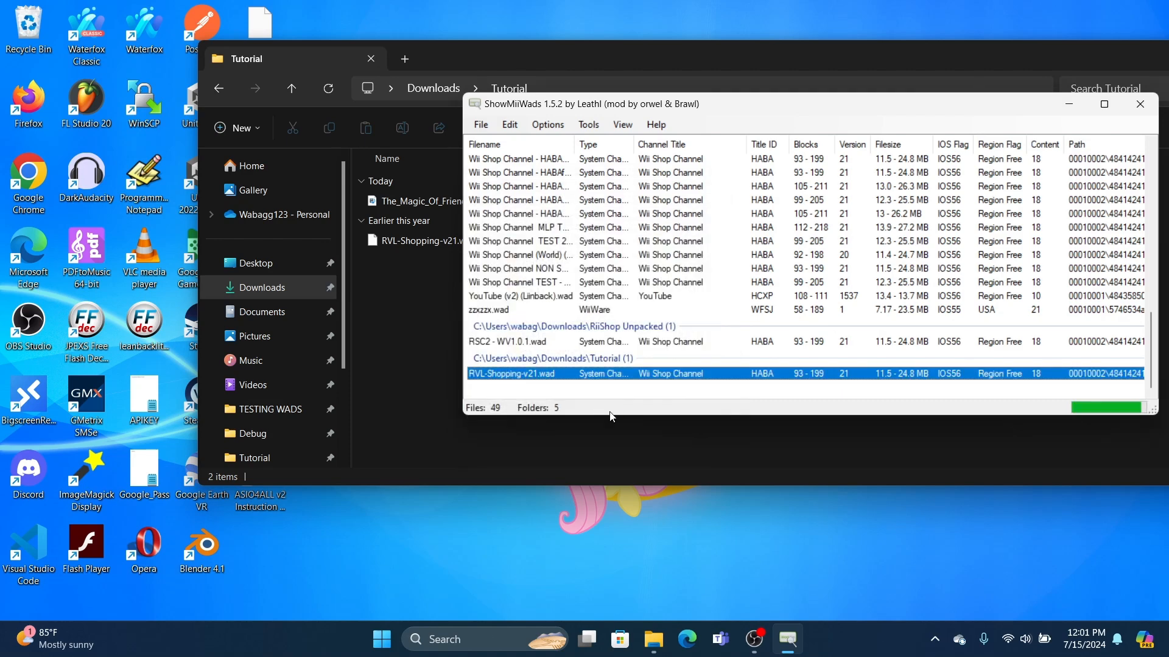
Step: Switch to File Explorer, open the extracted RVL-Shopping-v21 folder and look through its files
{"action": "left_click", "coordinate": [422, 337]}
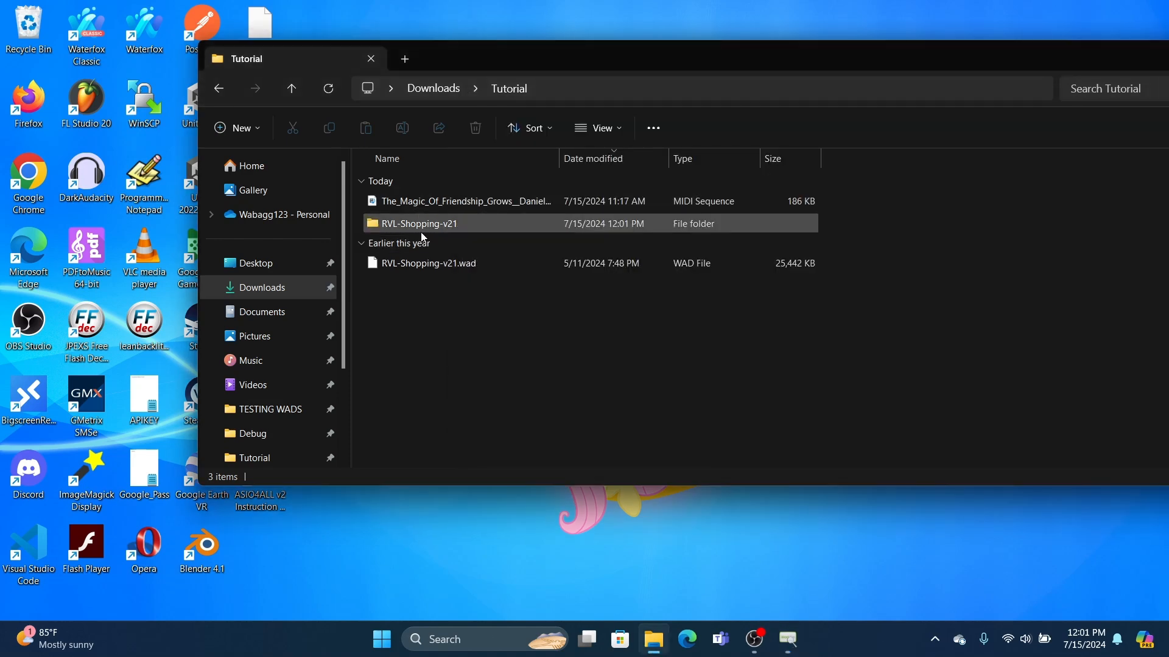
{"action": "double_click", "coordinate": [399, 227]}
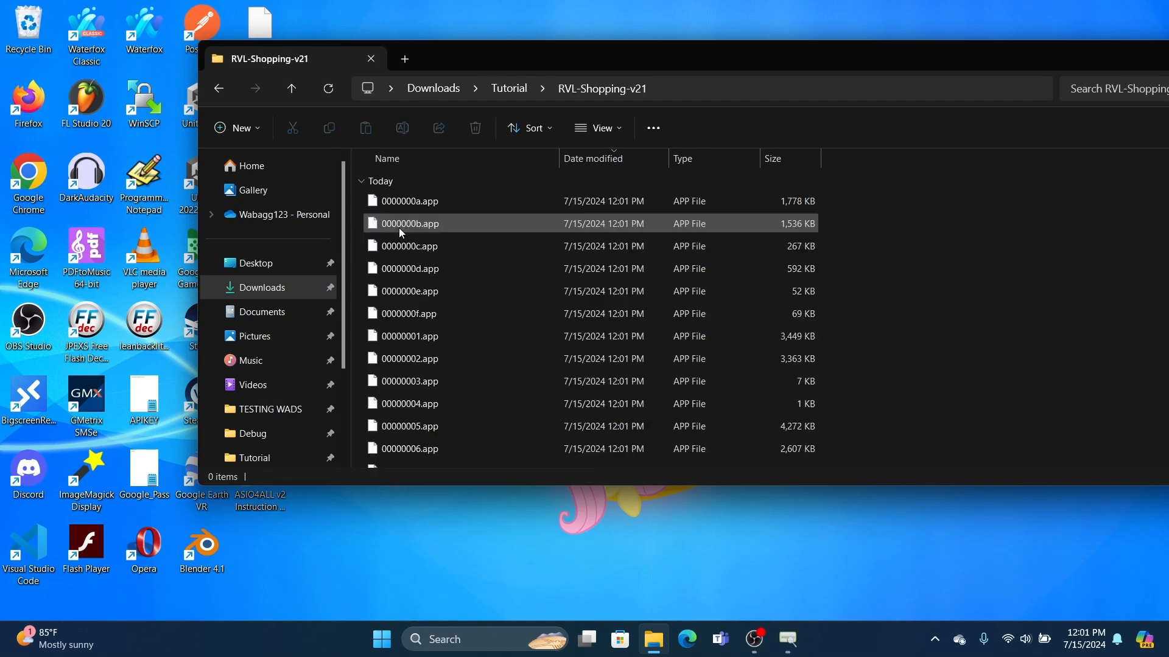
{"action": "scroll", "coordinate": [476, 352], "scroll_direction": "down", "scroll_amount": 3}
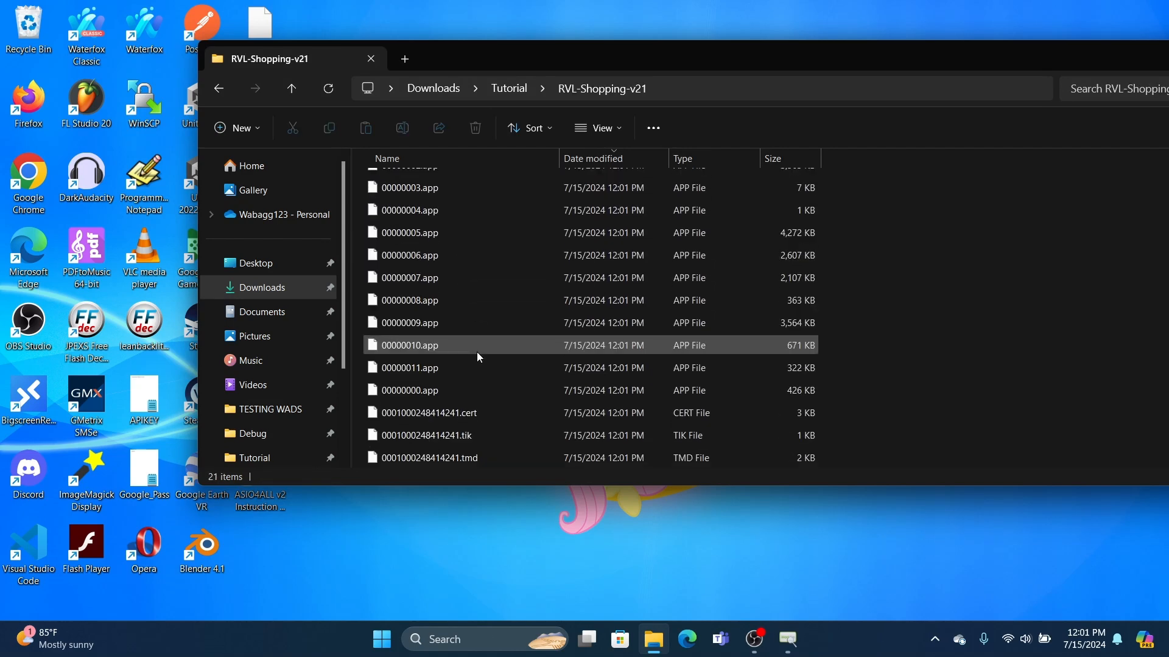
{"action": "scroll", "coordinate": [479, 357], "scroll_direction": "up", "scroll_amount": 3}
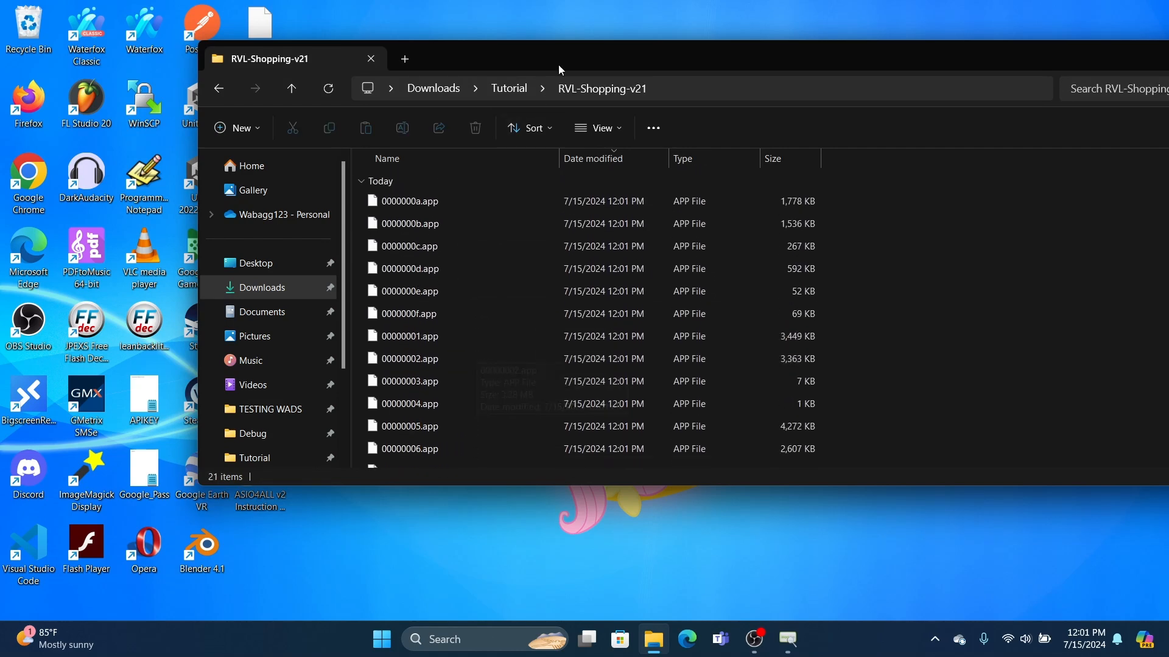
Step: In ShowMiiWads, unpack the U8 archive 00000002.app from Tutorial\RVL-Shopping-v21 into that same folder
{"action": "left_click", "coordinate": [788, 639]}
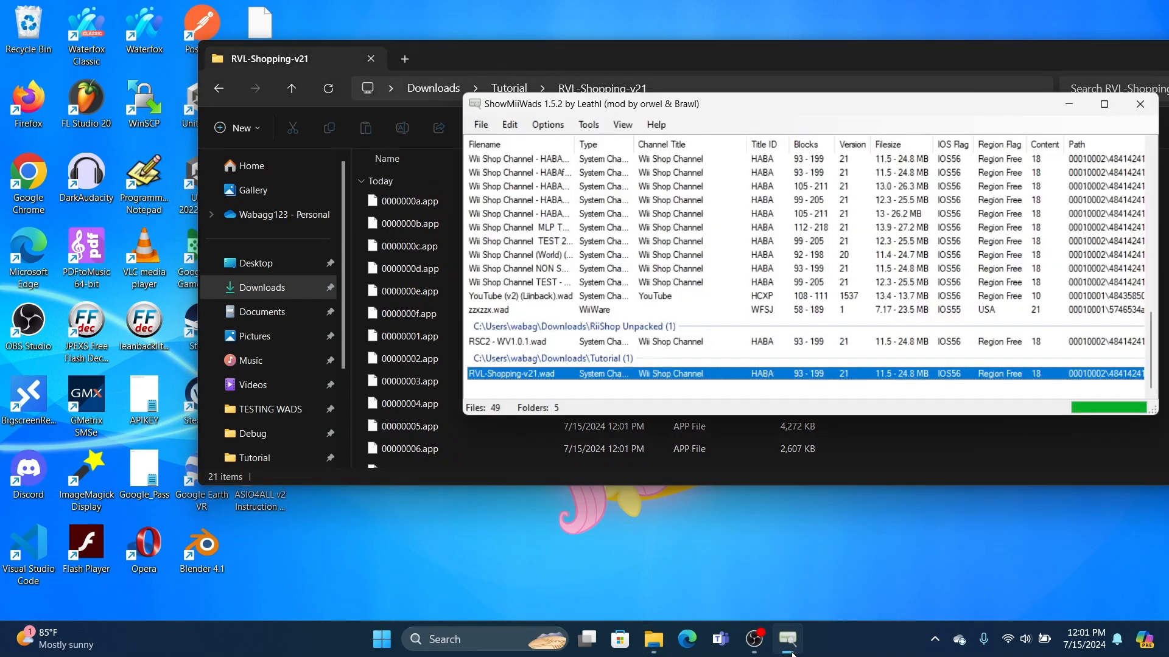
{"action": "left_click", "coordinate": [599, 128]}
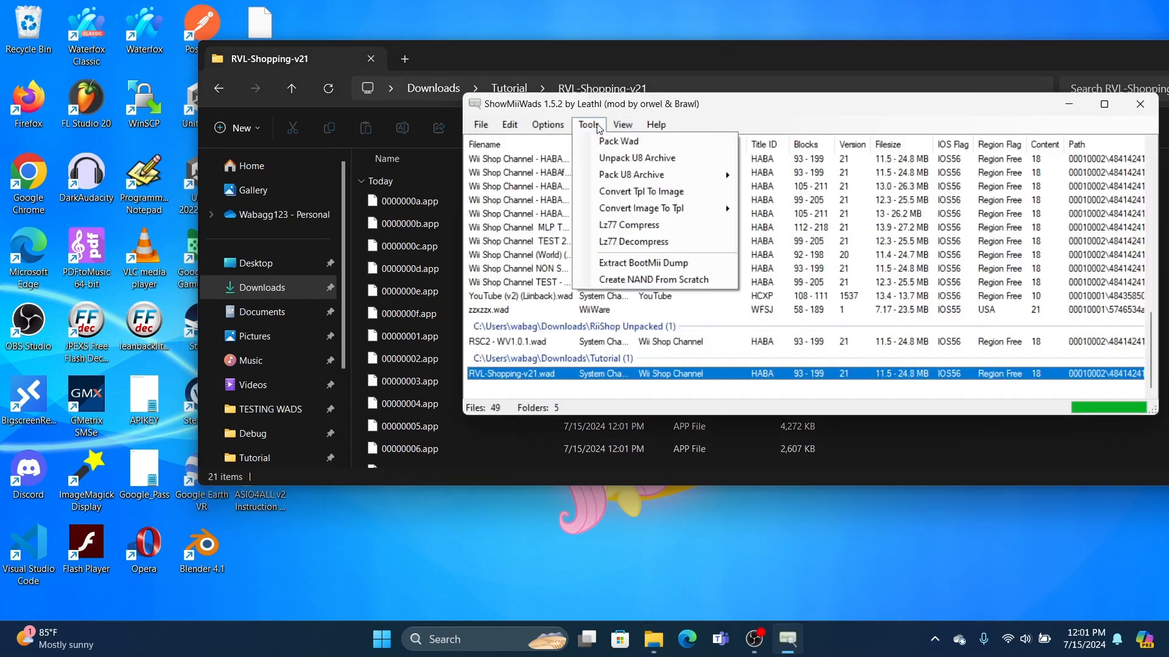
{"action": "left_click", "coordinate": [603, 159]}
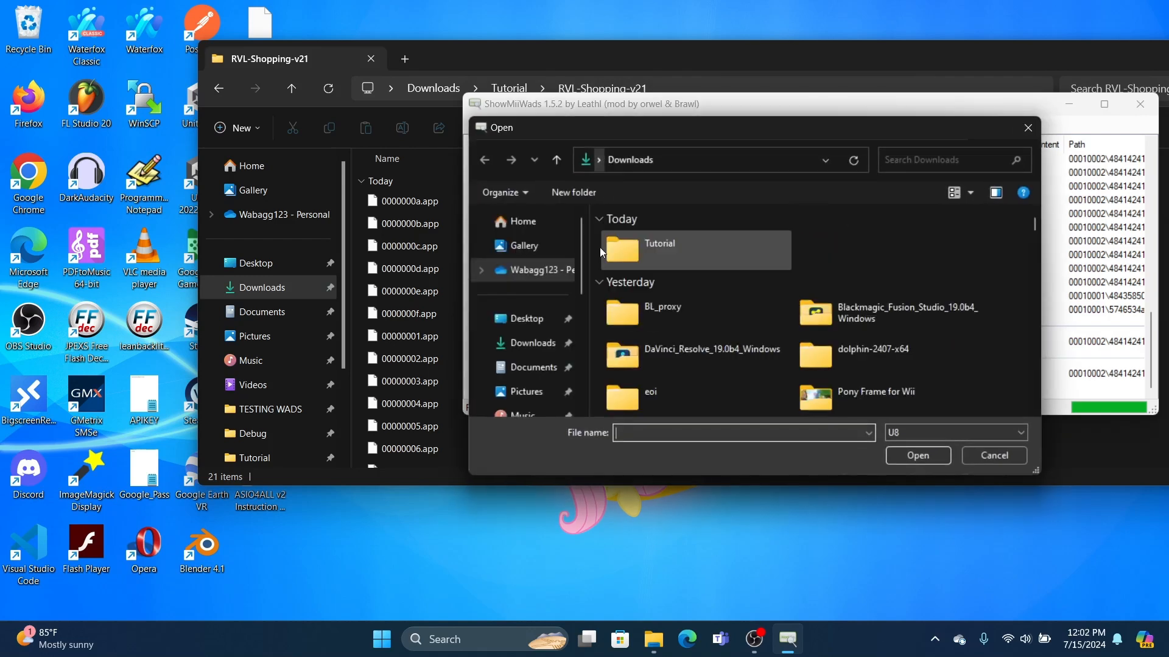
{"action": "double_click", "coordinate": [627, 262]}
{"action": "double_click", "coordinate": [637, 259]}
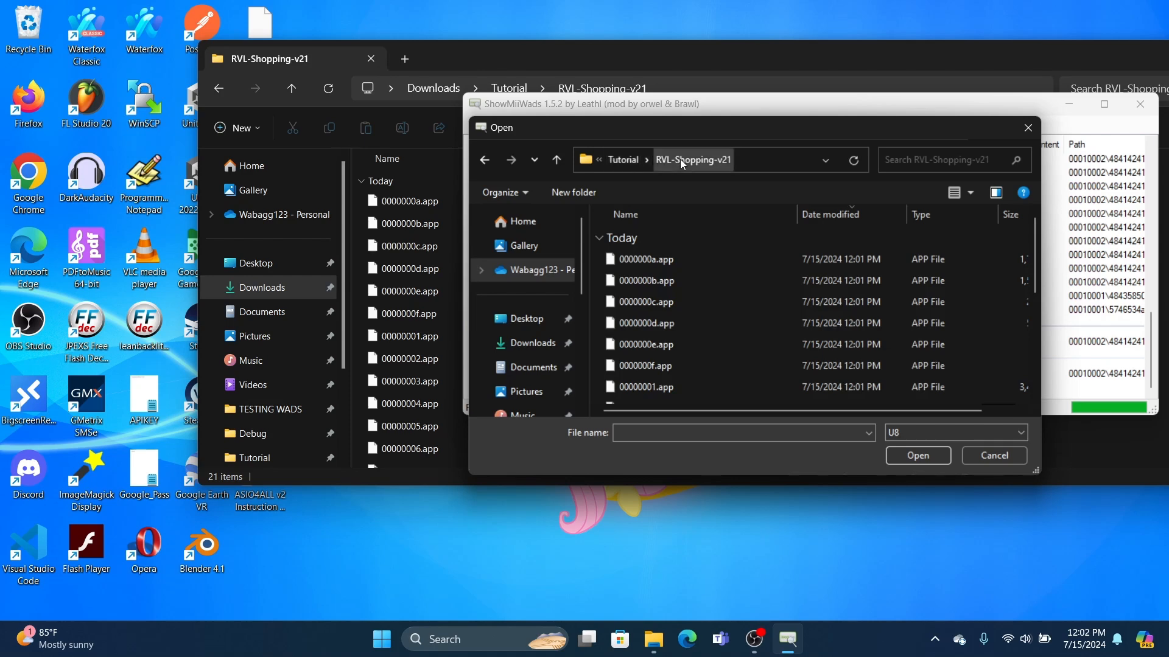
{"action": "scroll", "coordinate": [678, 259], "scroll_direction": "down", "scroll_amount": 2}
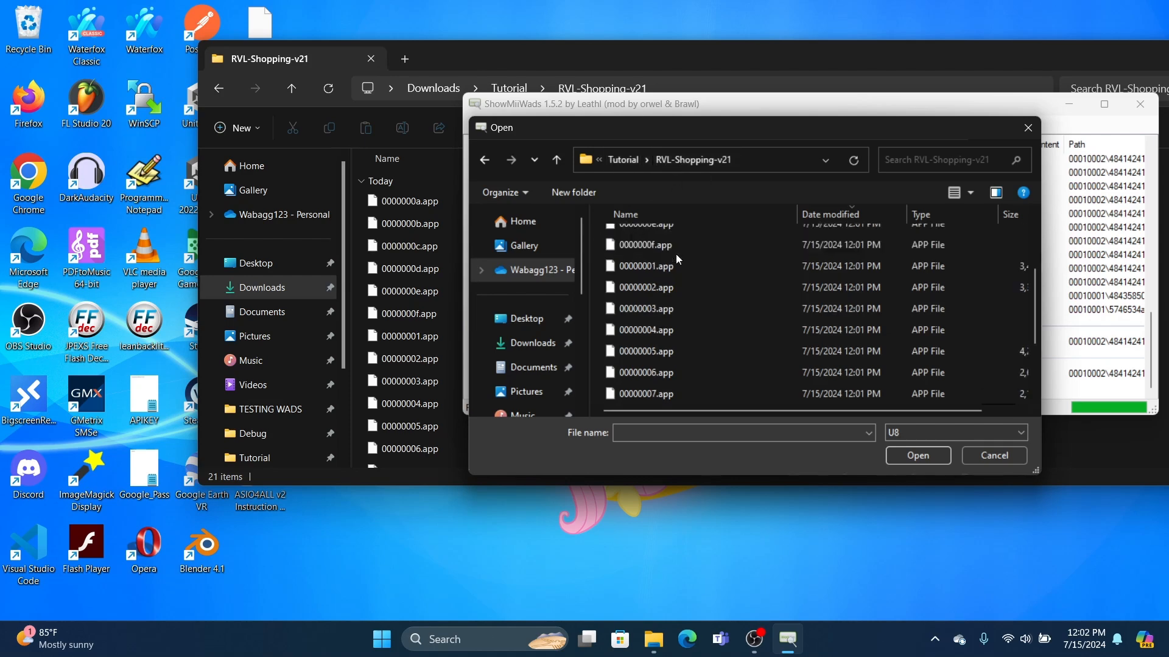
{"action": "left_click", "coordinate": [655, 288]}
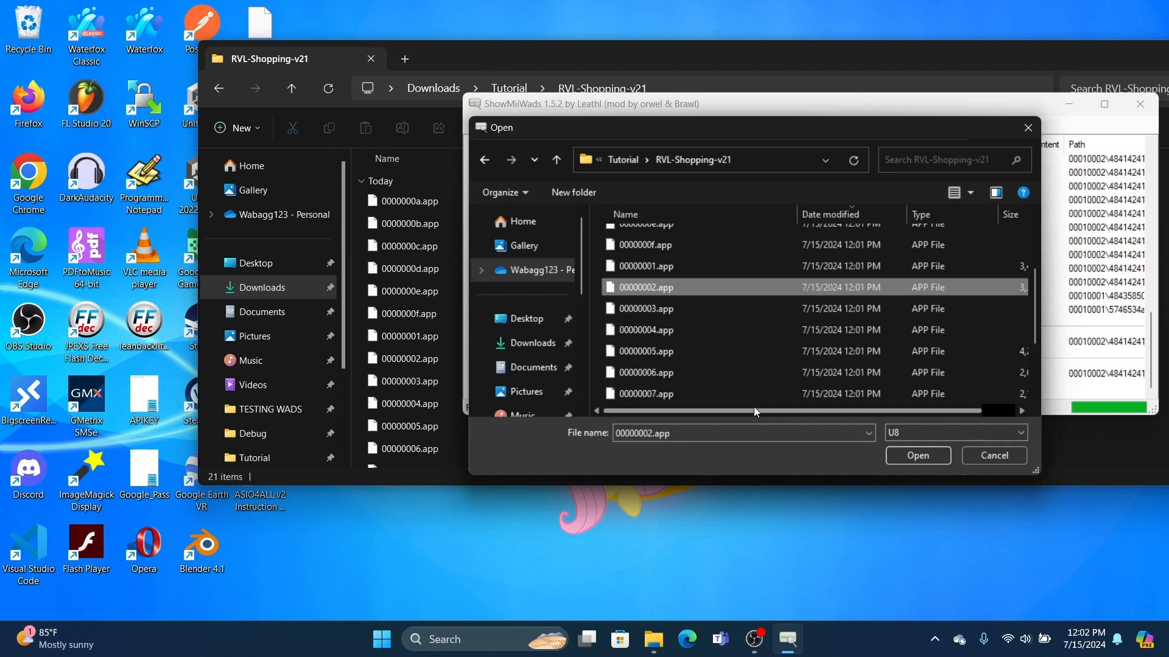
{"action": "left_click", "coordinate": [894, 430]}
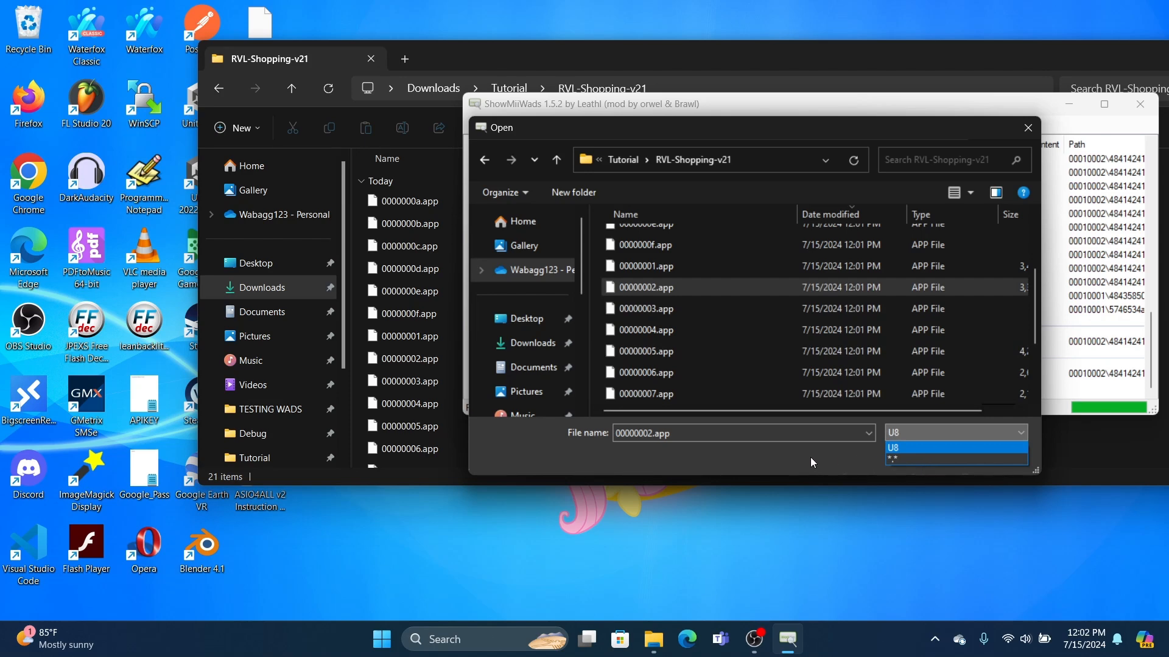
{"action": "left_click", "coordinate": [769, 130]}
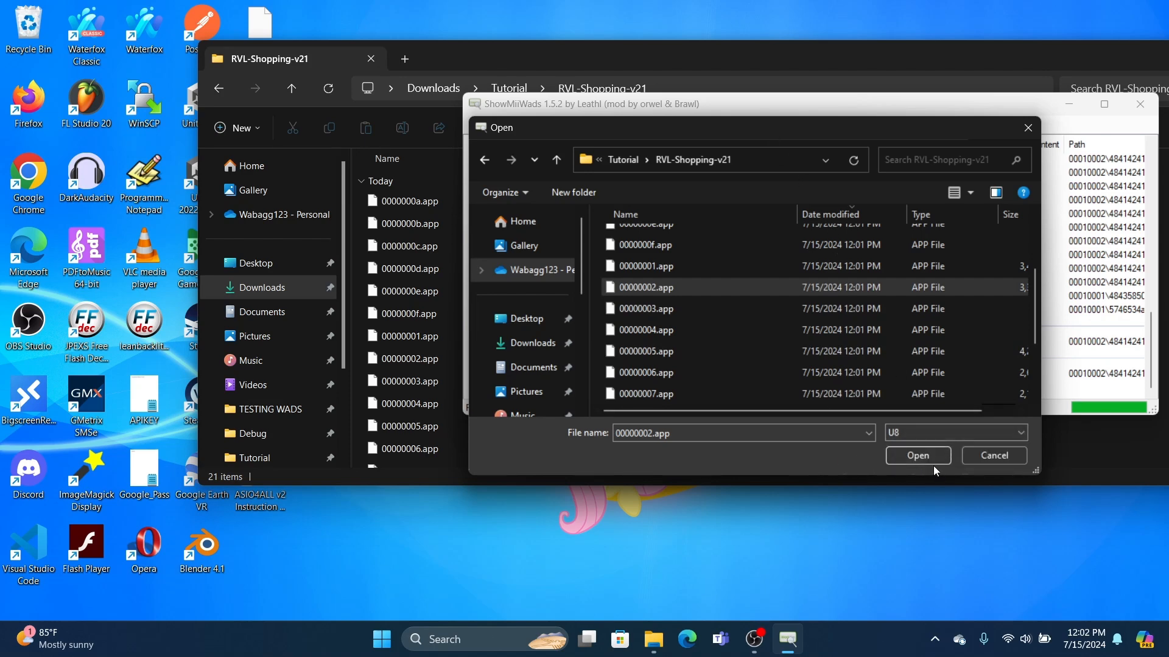
{"action": "left_click", "coordinate": [918, 456]}
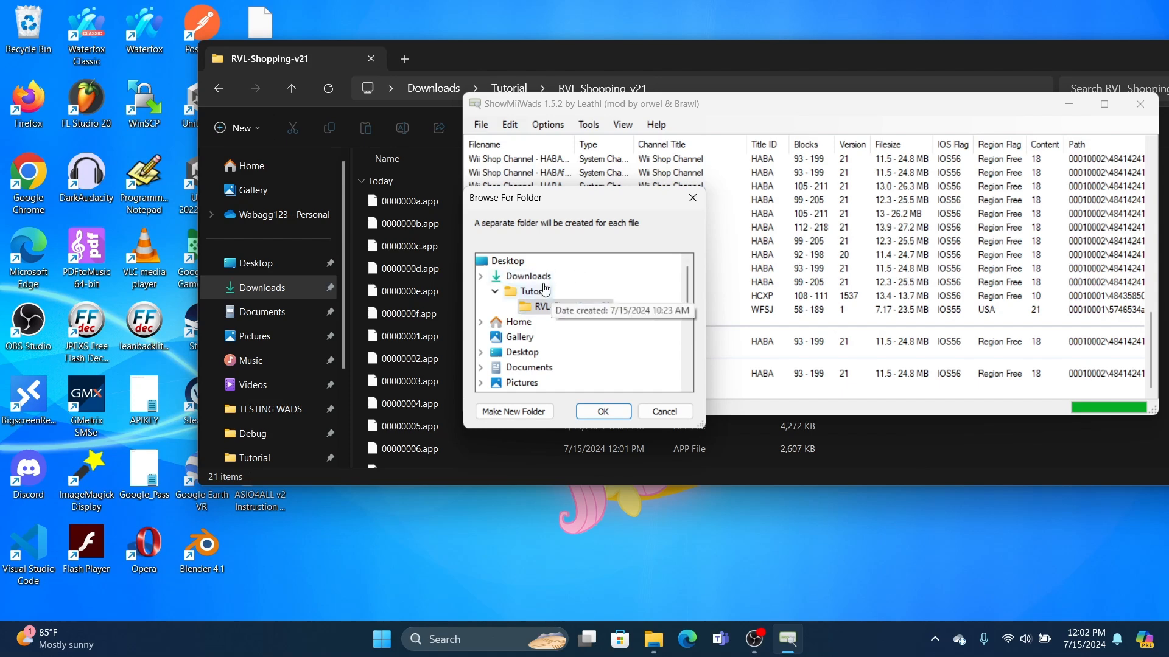
{"action": "left_click", "coordinate": [606, 414]}
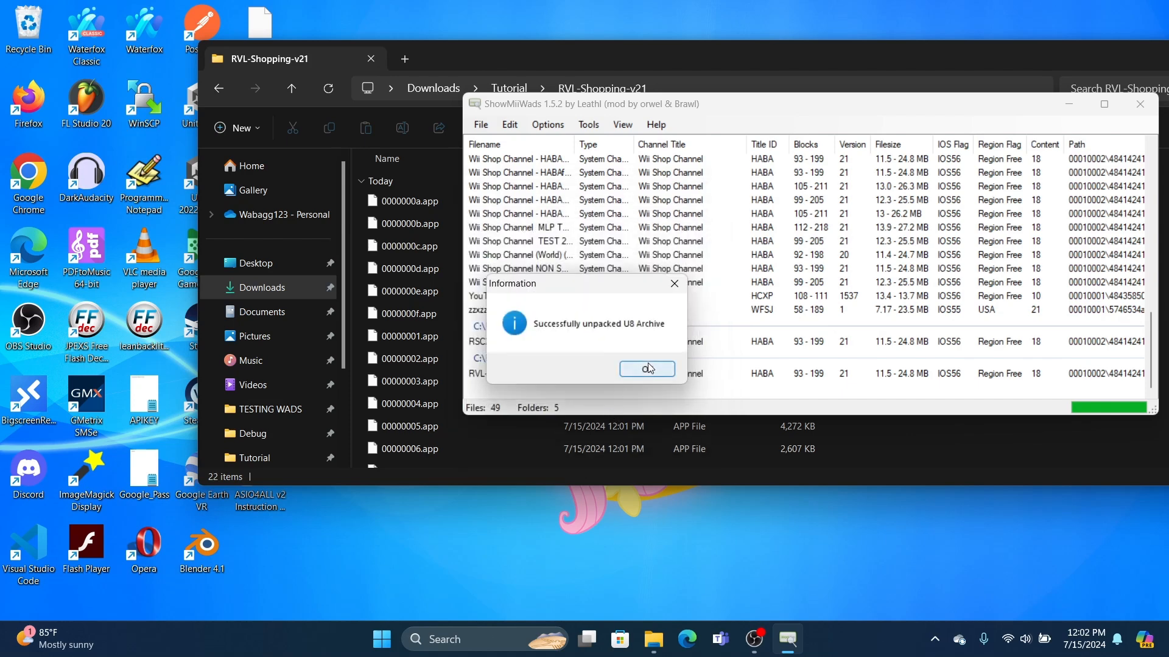
{"action": "left_click", "coordinate": [650, 369]}
Step: In File Explorer, open the unpacked 00000002_app_OUT folder and go into its arc\sound subfolder
{"action": "left_click", "coordinate": [359, 280]}
{"action": "scroll", "coordinate": [375, 292], "scroll_direction": "down", "scroll_amount": 2}
{"action": "scroll", "coordinate": [375, 293], "scroll_direction": "down", "scroll_amount": 1}
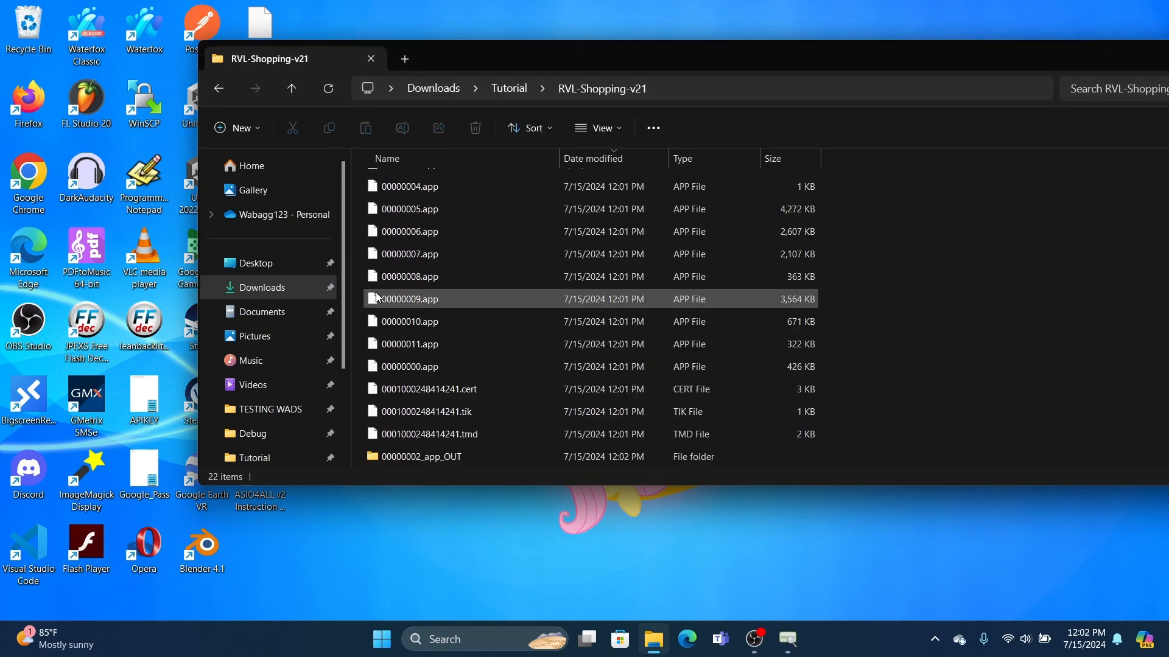
{"action": "double_click", "coordinate": [427, 459]}
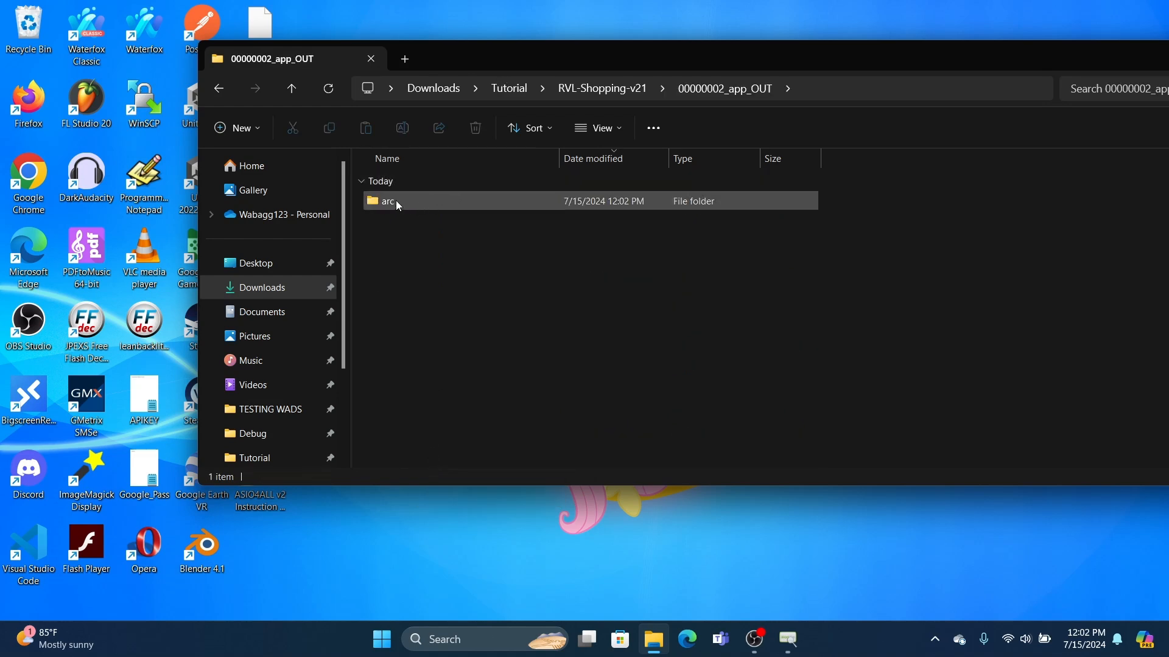
{"action": "double_click", "coordinate": [441, 203]}
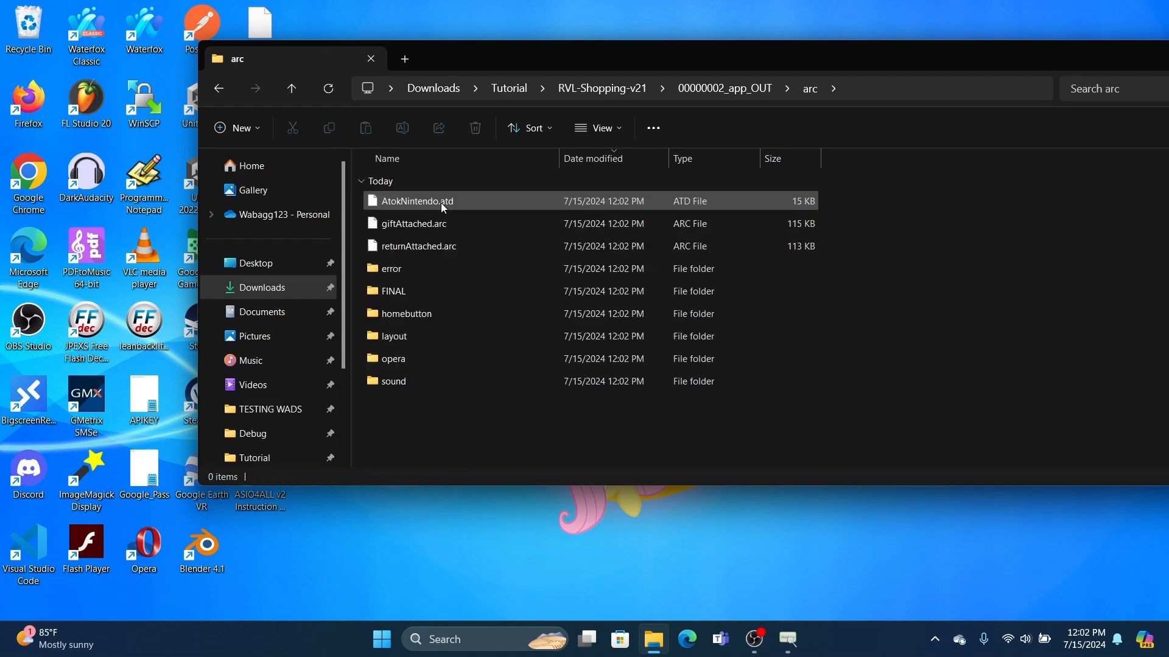
{"action": "double_click", "coordinate": [442, 375]}
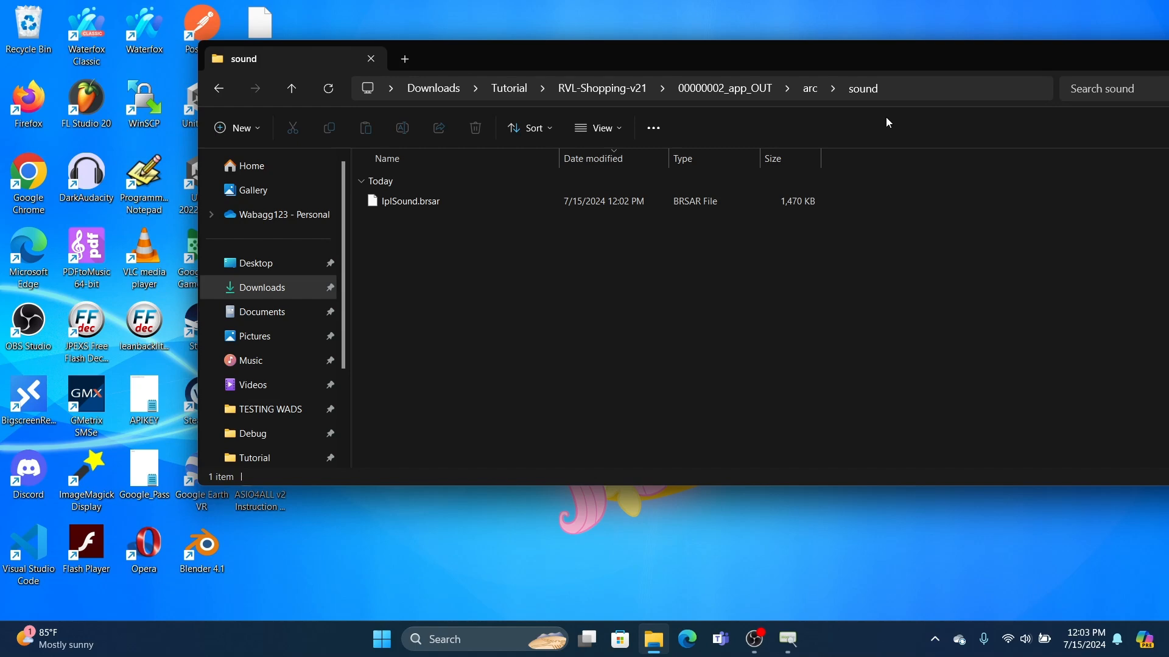
Step: Launch VGMTrans and load IplSound.brsar into it from the extracted sound folder
{"action": "left_click", "coordinate": [465, 633]}
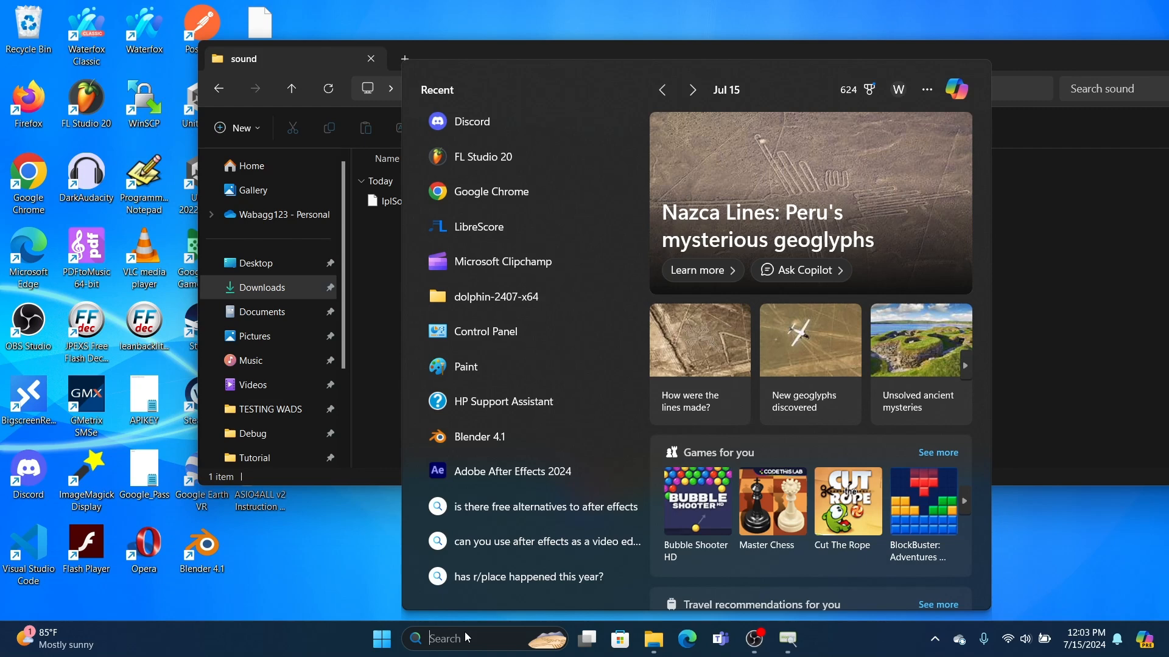
{"action": "type", "text": "vgm"}
{"action": "key", "text": "Return"}
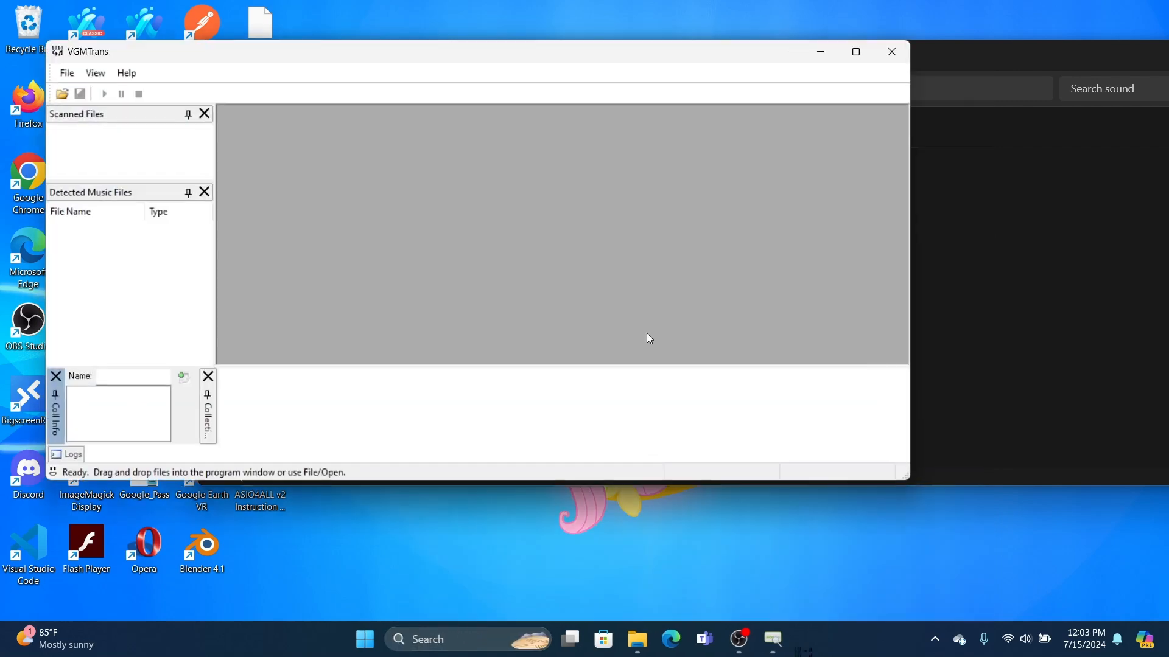
{"action": "left_click", "coordinate": [992, 216]}
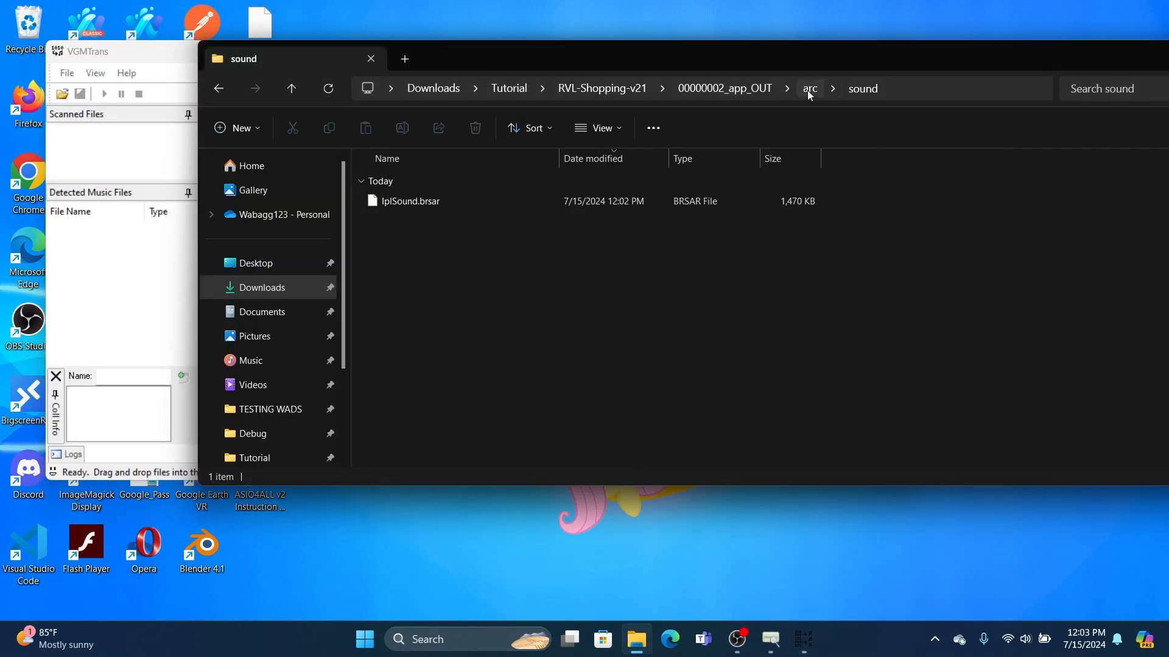
{"action": "left_click_drag", "start_coordinate": [757, 53], "coordinate": [1058, 69]}
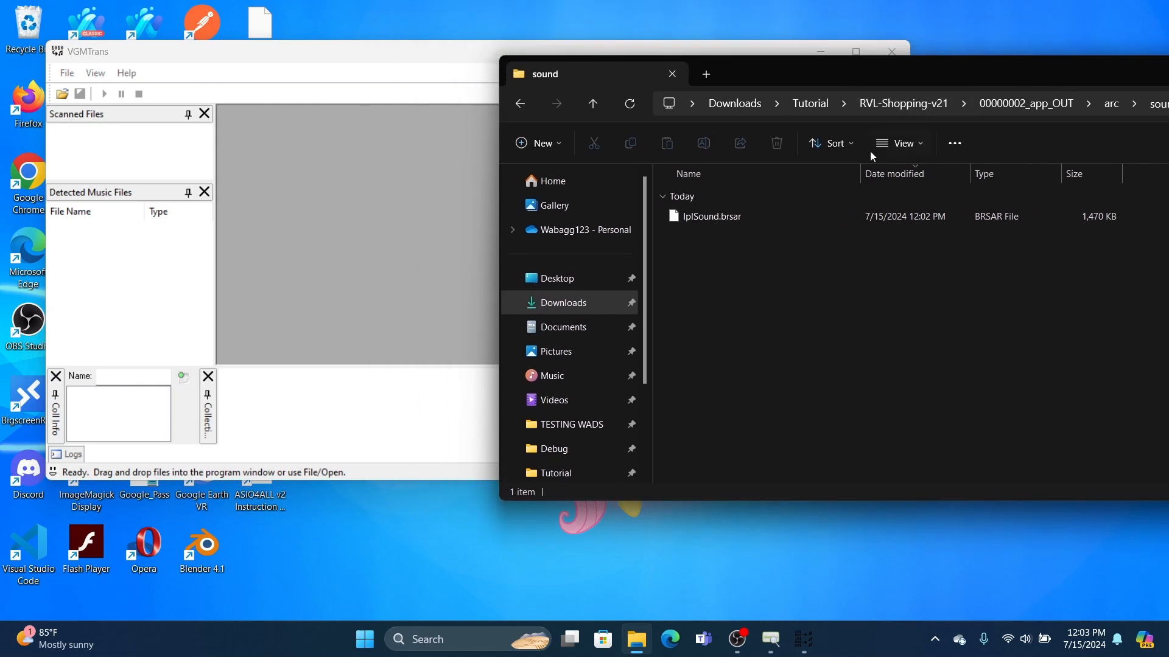
{"action": "left_click", "coordinate": [795, 216]}
{"action": "left_click_drag", "start_coordinate": [823, 215], "coordinate": [181, 252]}
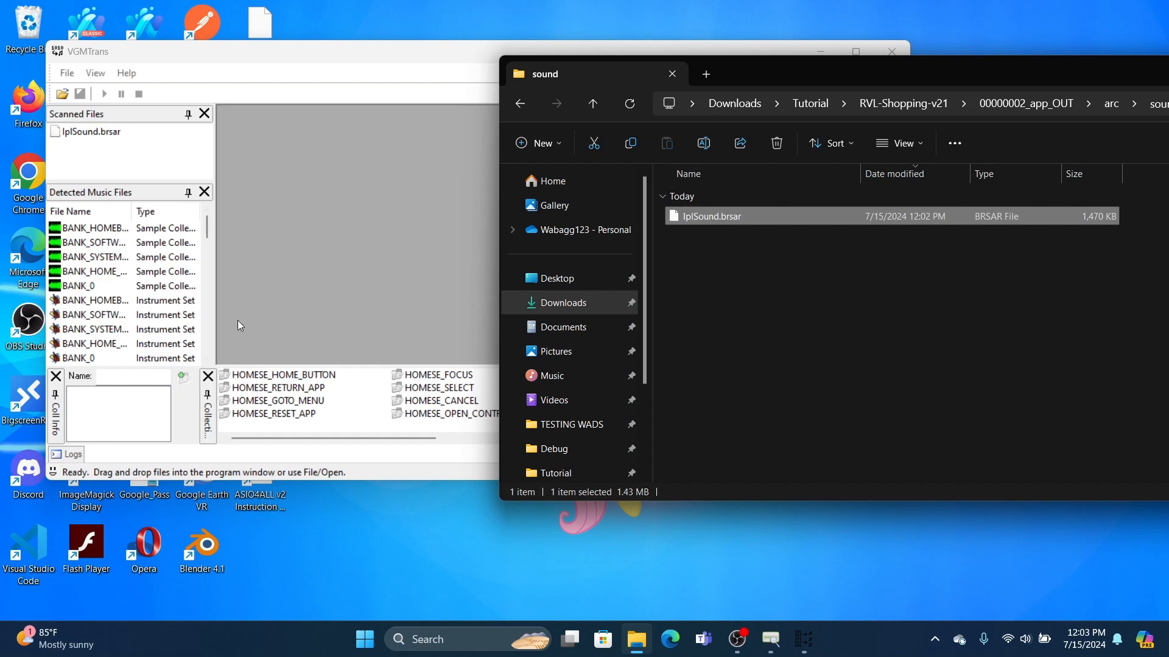
Step: Save the WIPL_BGM_SHOP sequence from its collection as a MIDI file named WIPL_BGM_SHOP in the Tutorial folder
{"action": "left_click", "coordinate": [335, 438]}
{"action": "left_click_drag", "start_coordinate": [363, 436], "coordinate": [879, 454]}
{"action": "left_click", "coordinate": [800, 402]}
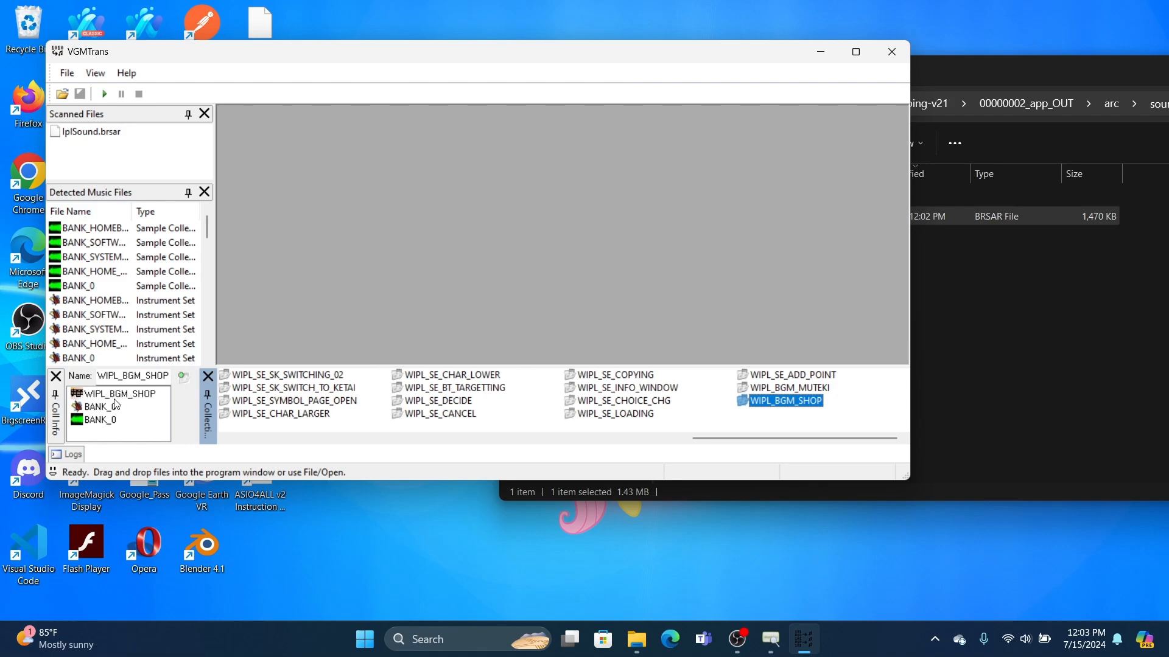
{"action": "left_click", "coordinate": [137, 395]}
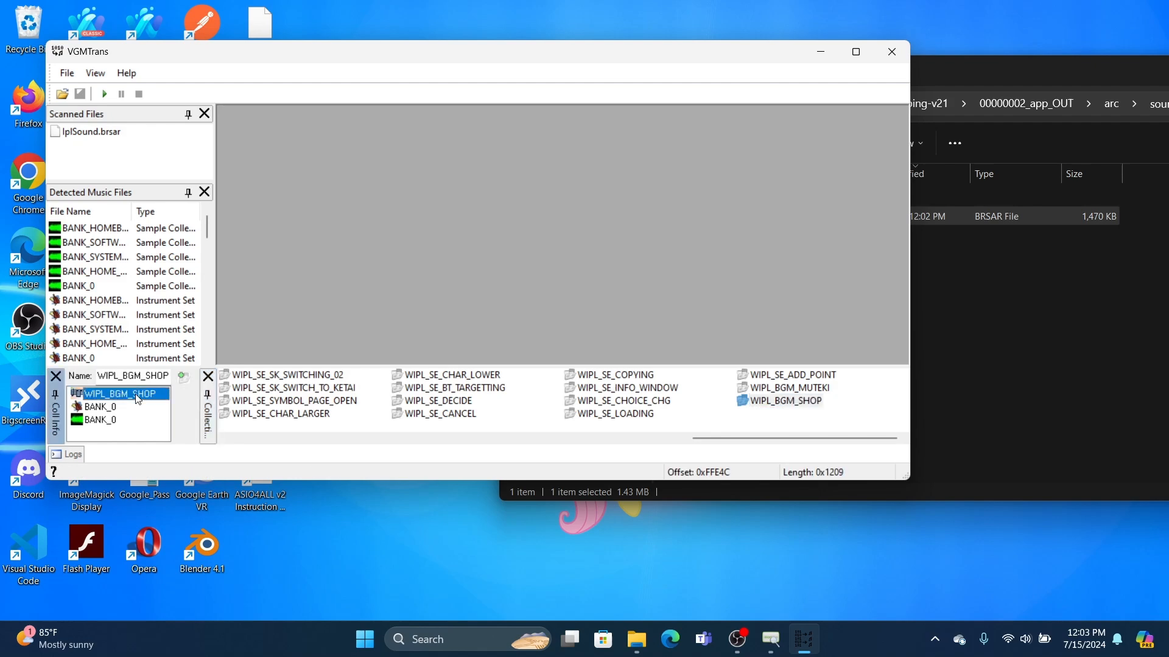
{"action": "right_click", "coordinate": [134, 397]}
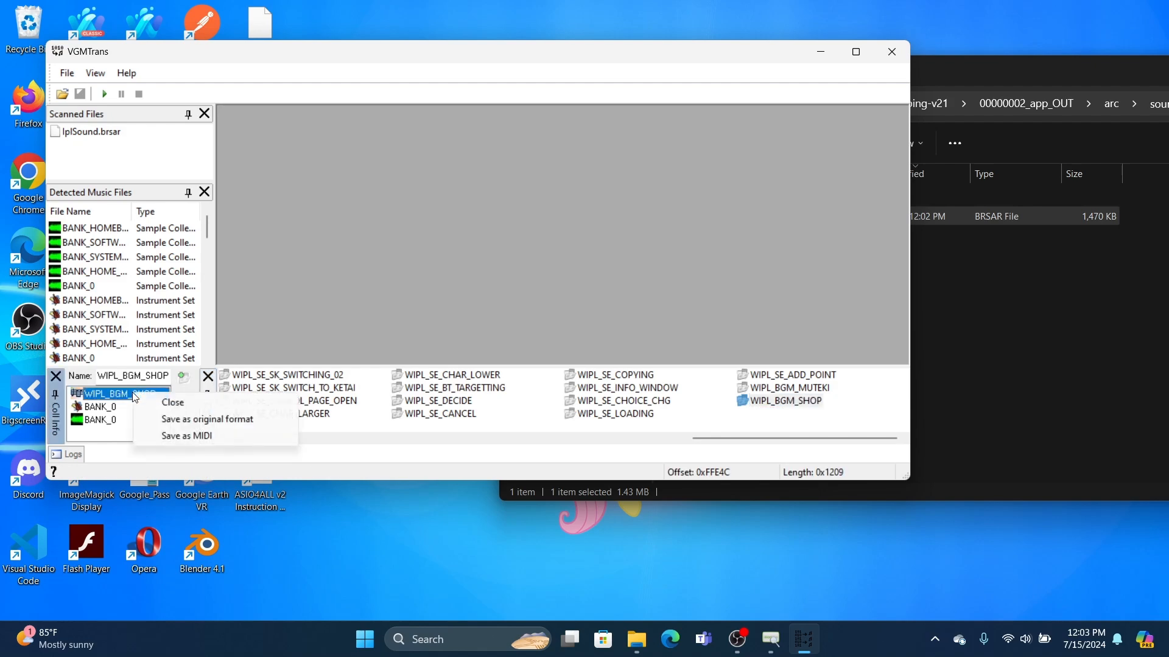
{"action": "left_click", "coordinate": [175, 436]}
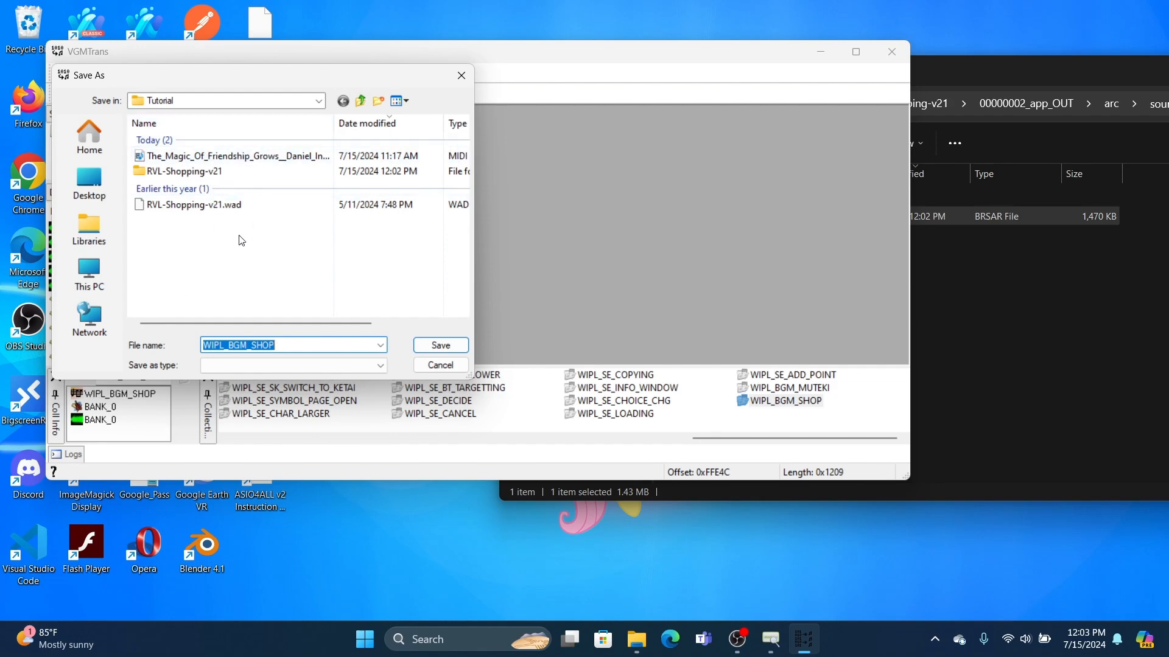
{"action": "left_click", "coordinate": [455, 345]}
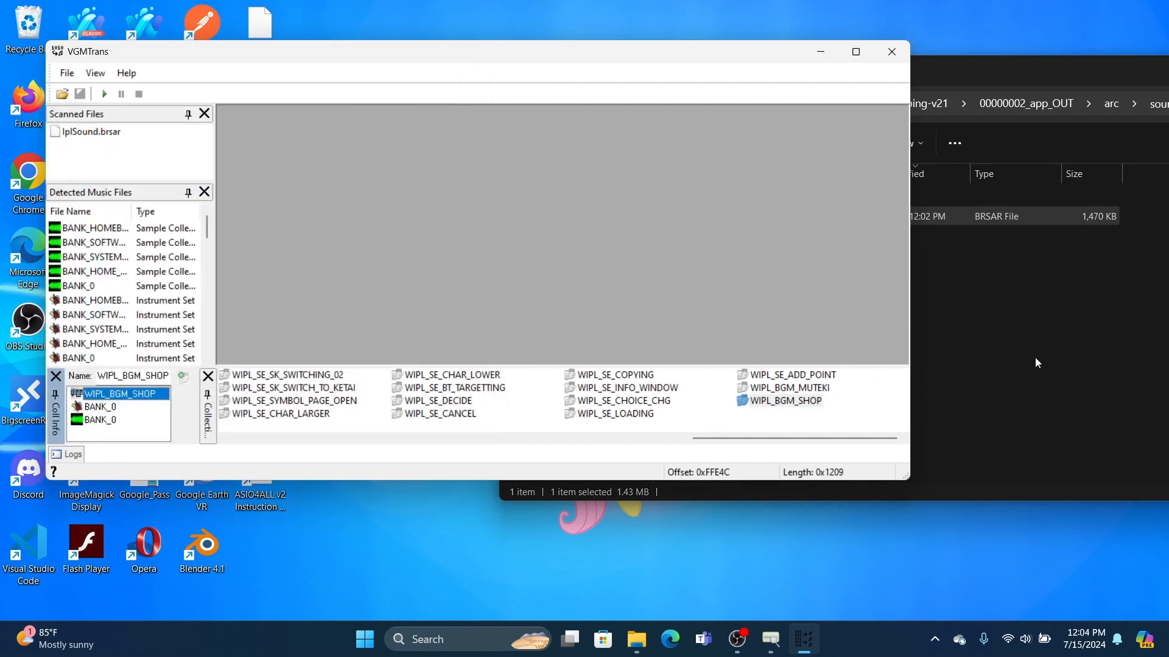
Step: Go back to the Tutorial folder in File Explorer, play the exported WIPL_BGM_SHOP MIDI and close the player
{"action": "left_click", "coordinate": [1014, 327]}
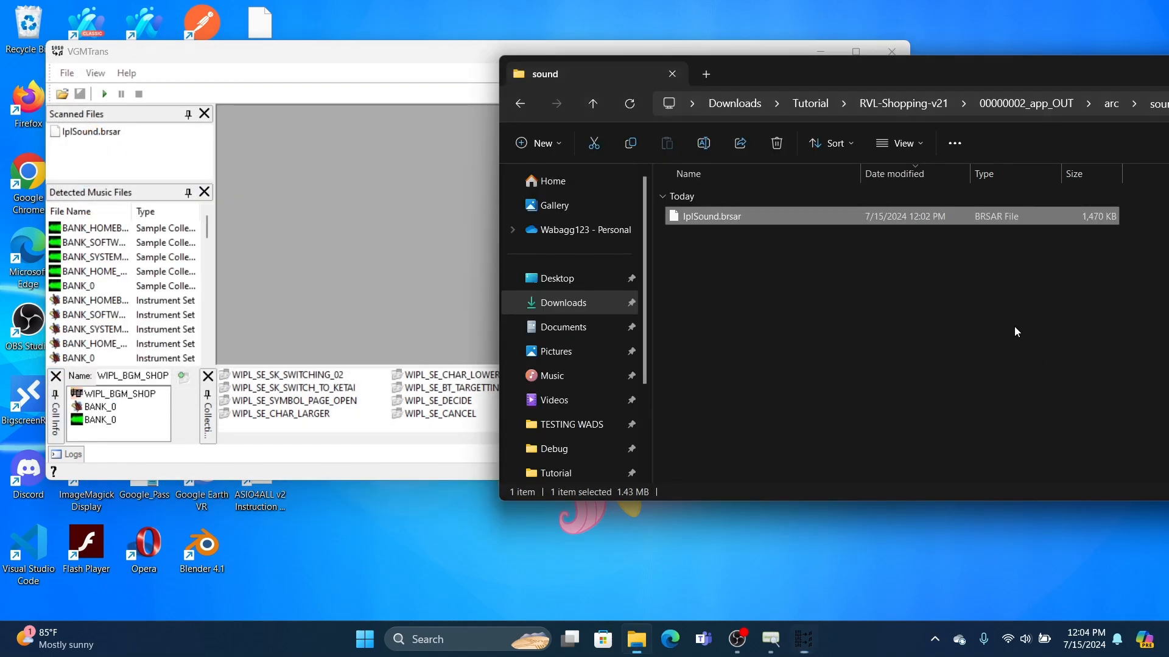
{"action": "left_click", "coordinate": [870, 107]}
{"action": "left_click", "coordinate": [810, 103]}
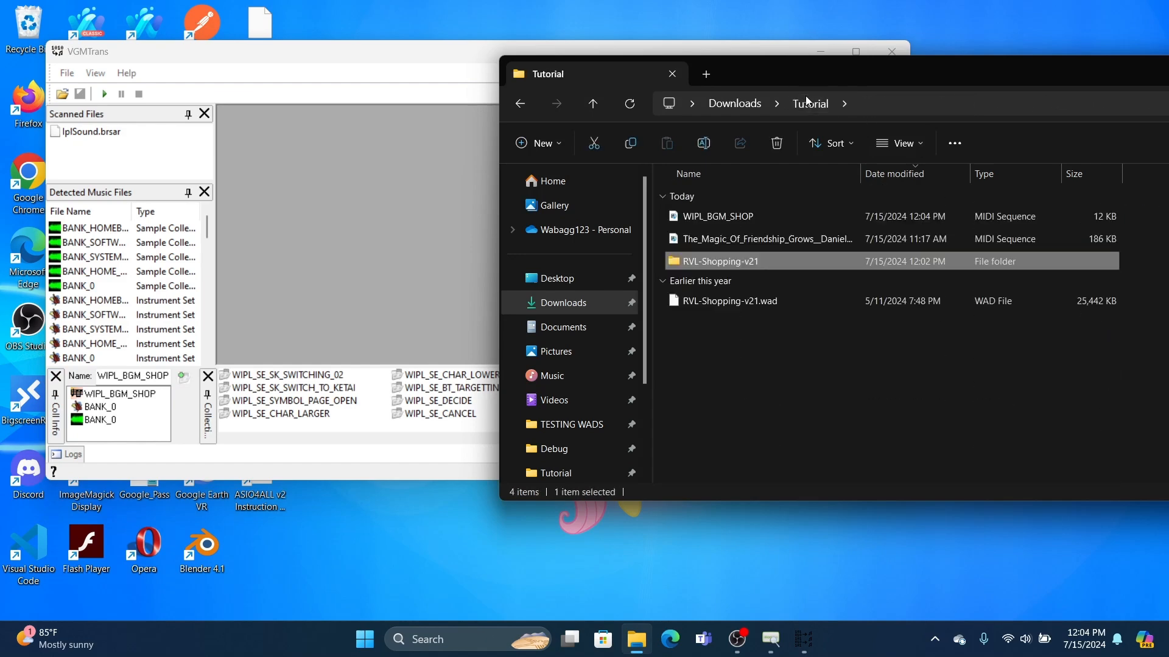
{"action": "left_click", "coordinate": [769, 216]}
{"action": "double_click", "coordinate": [769, 216]}
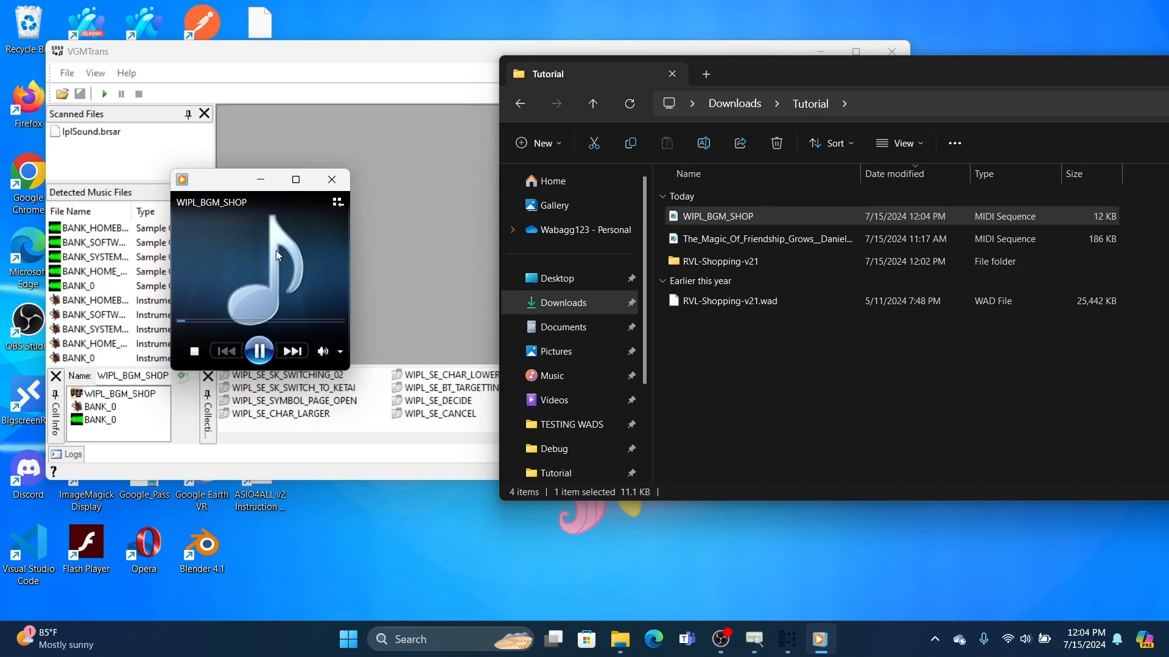
{"action": "left_click", "coordinate": [332, 178]}
Step: Close VGMTrans and ShowMiiWads, leaving the Tutorial folder window open
{"action": "left_click", "coordinate": [892, 51]}
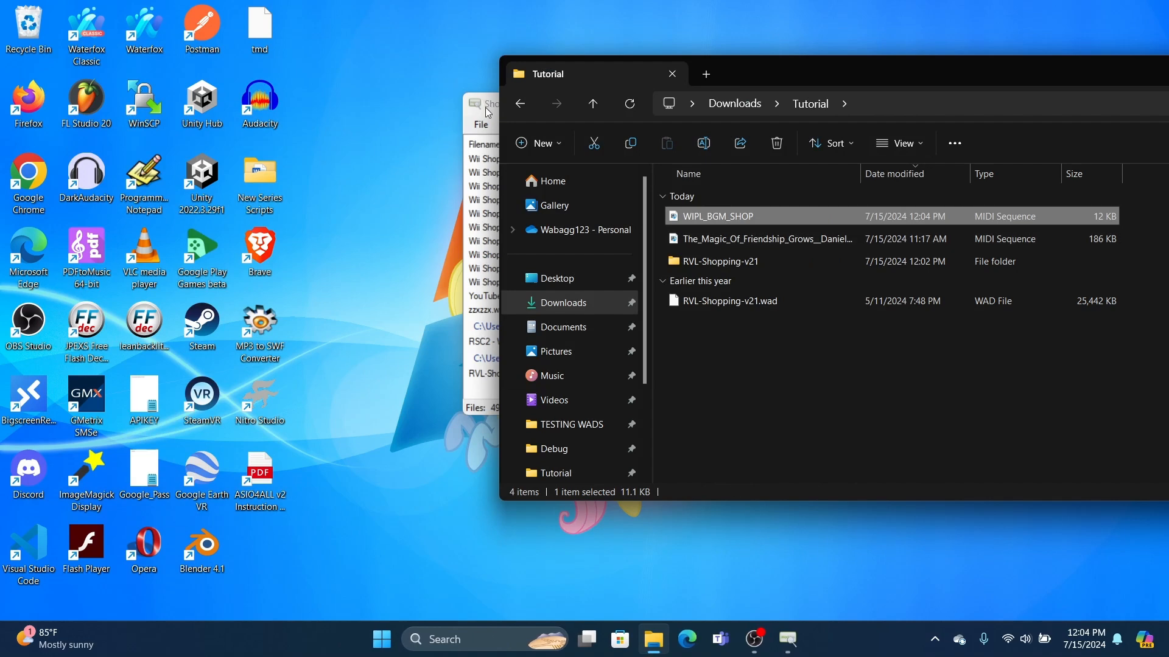
{"action": "left_click_drag", "start_coordinate": [484, 107], "coordinate": [319, 119]}
{"action": "left_click", "coordinate": [974, 115]}
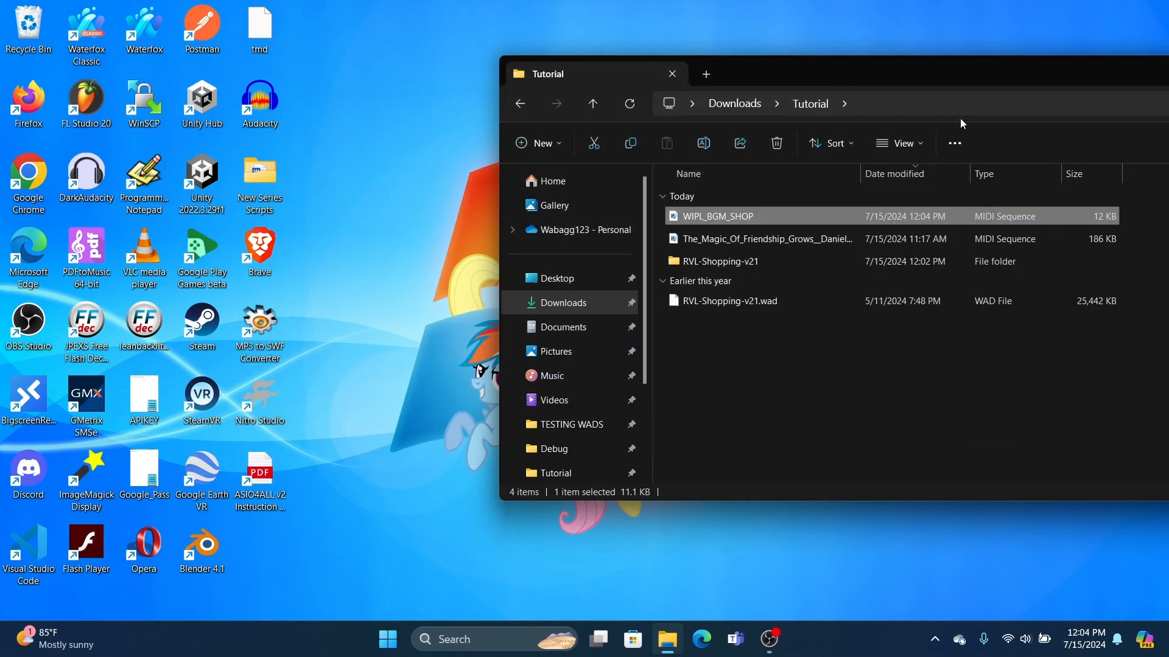
Step: Launch FL Studio 20 and dismiss its administrative privileges warning
{"action": "left_click", "coordinate": [510, 648]}
{"action": "type", "text": "fl"}
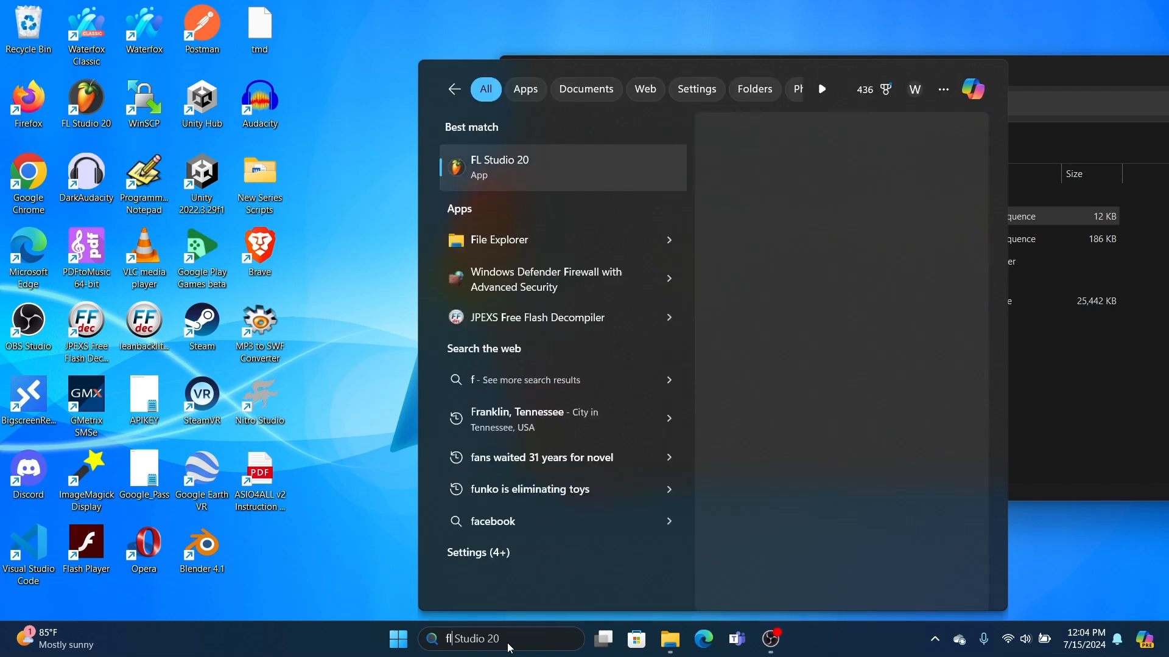
{"action": "key", "text": "Return"}
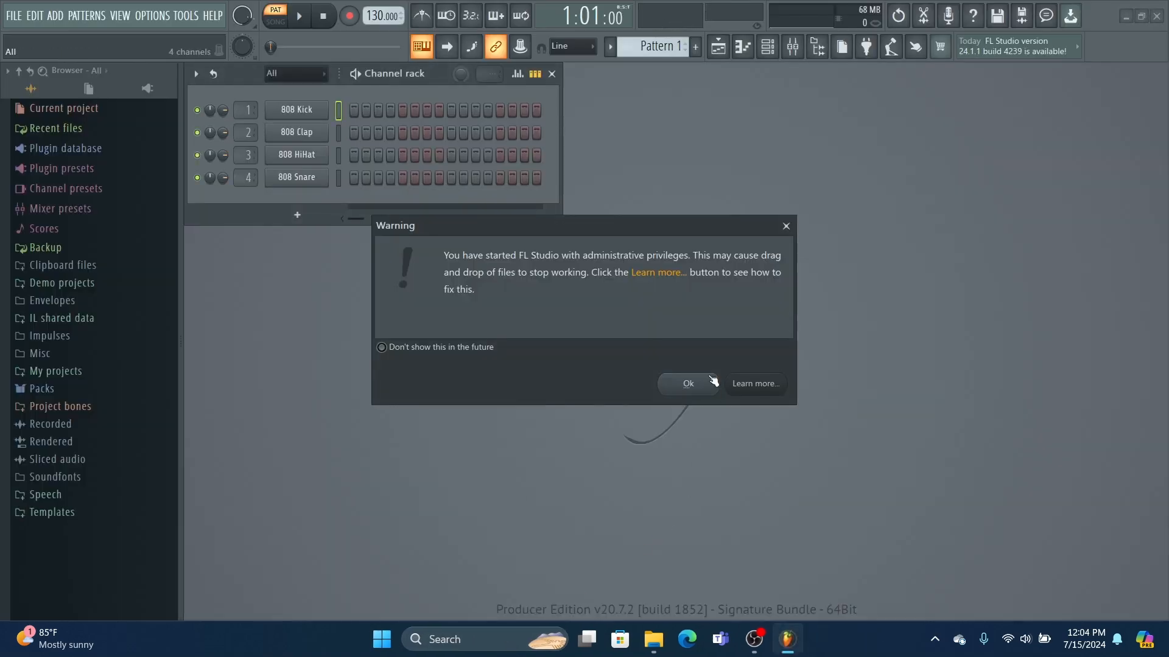
{"action": "left_click", "coordinate": [688, 385]}
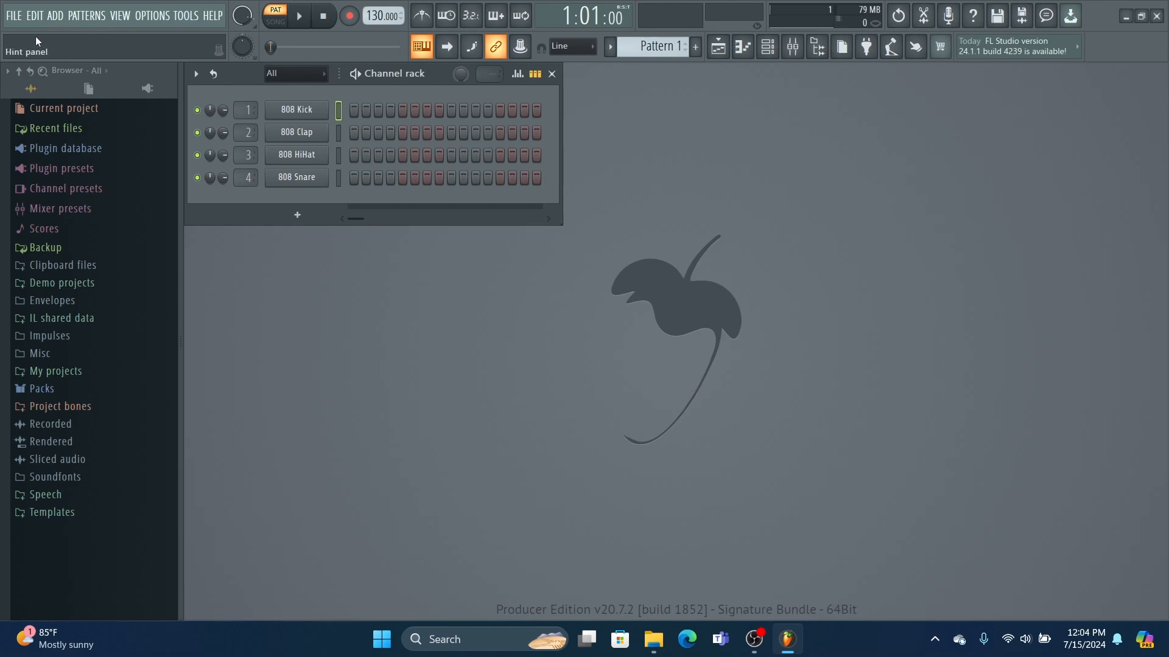
Step: Import WIPL_BGM_SHOP from the Tutorial folder as a new project with all tracks on FLEX channels, and briefly play it
{"action": "left_click", "coordinate": [17, 24]}
{"action": "mouse_move", "coordinate": [33, 127]}
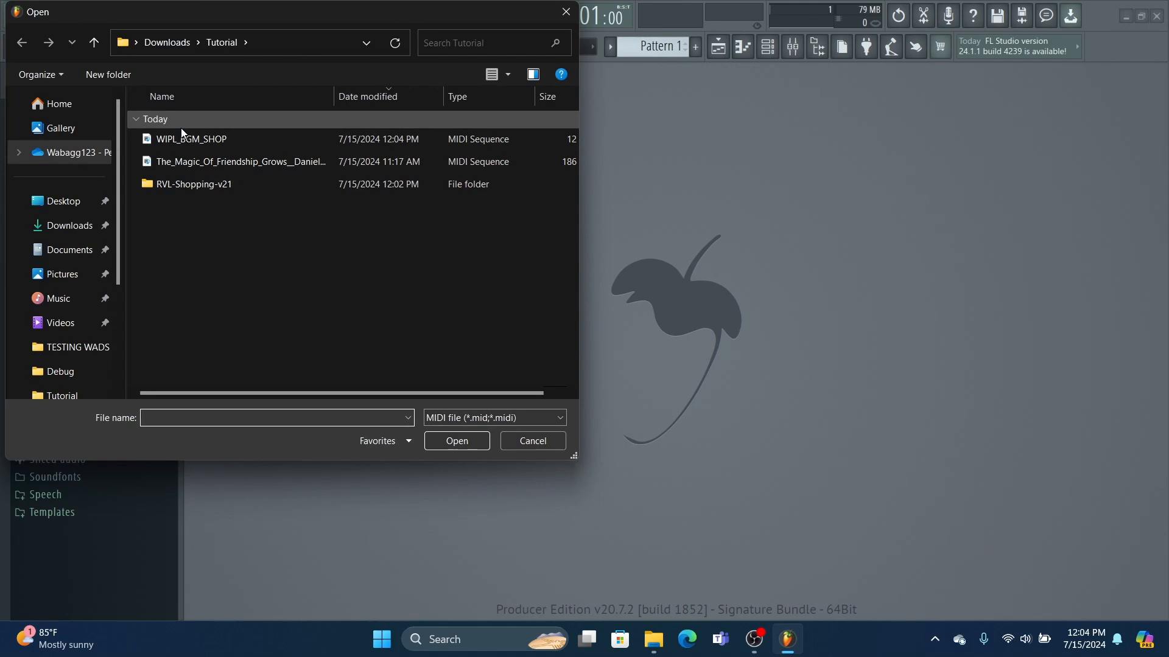
{"action": "left_click", "coordinate": [184, 139]}
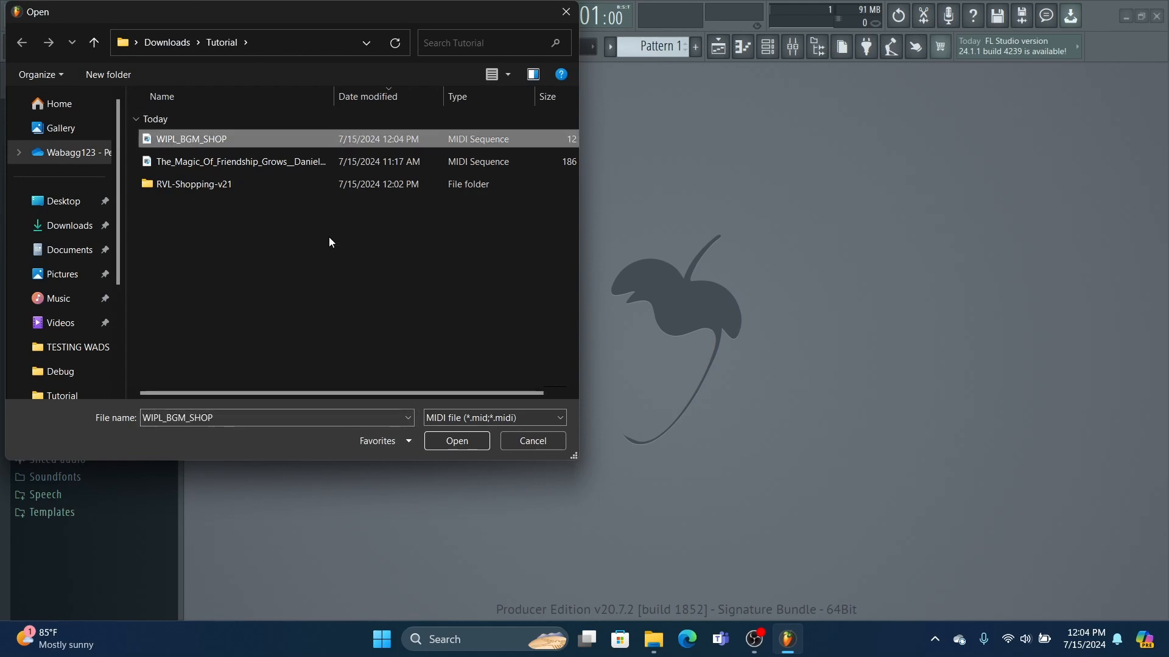
{"action": "left_click", "coordinate": [463, 441]}
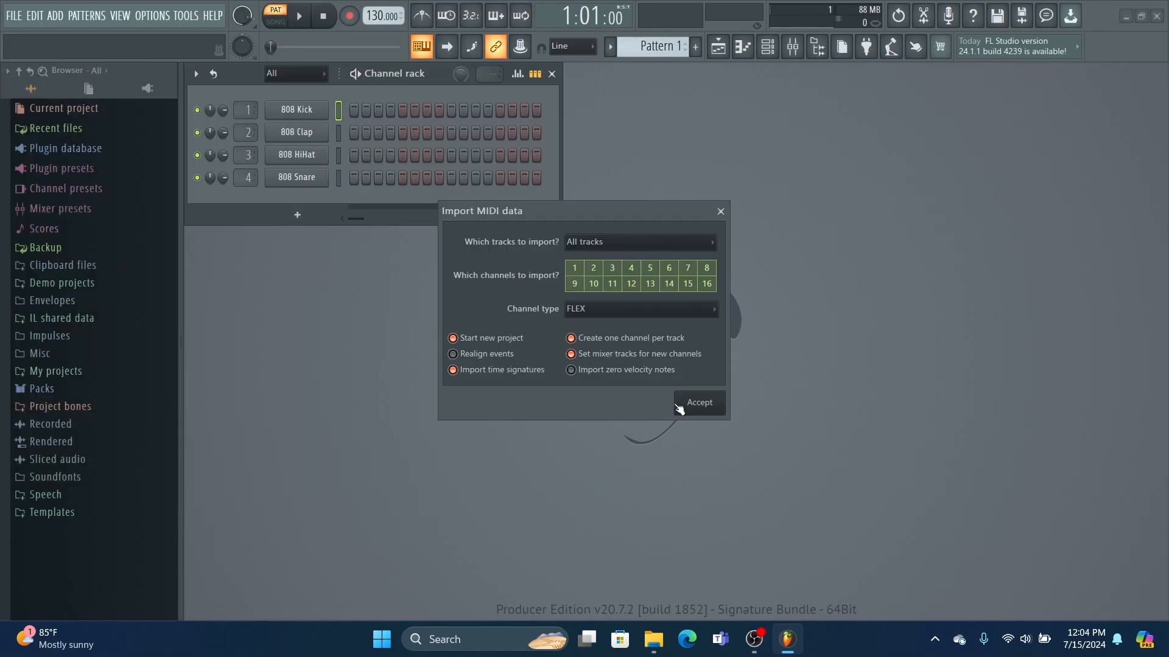
{"action": "left_click", "coordinate": [700, 404]}
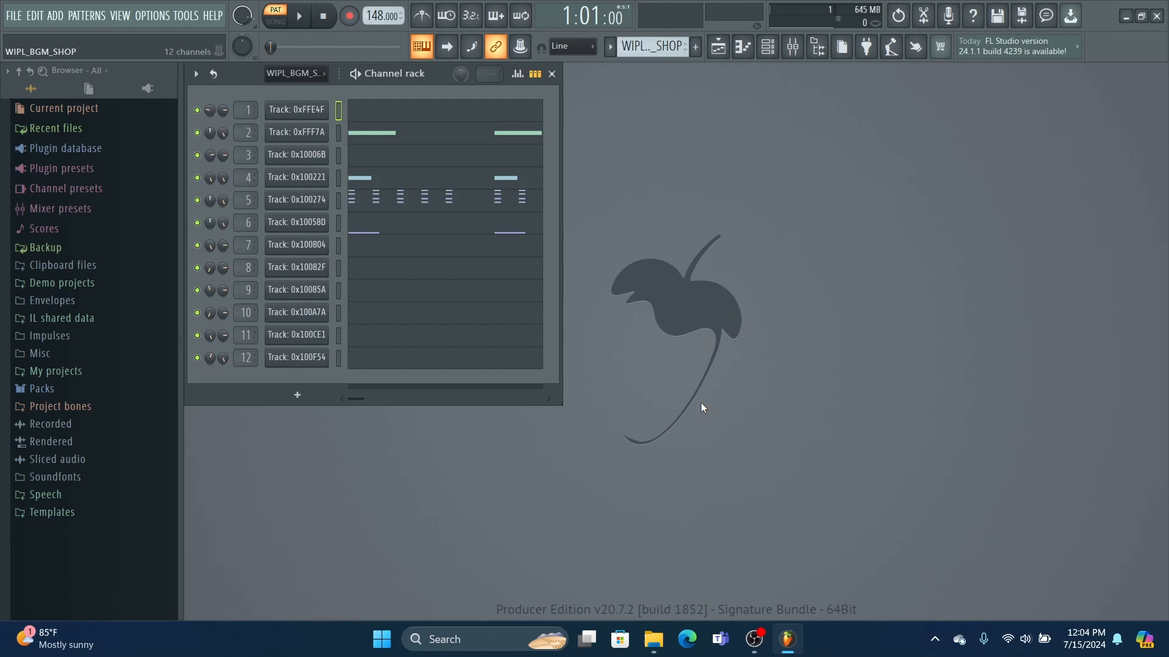
{"action": "left_click", "coordinate": [299, 17]}
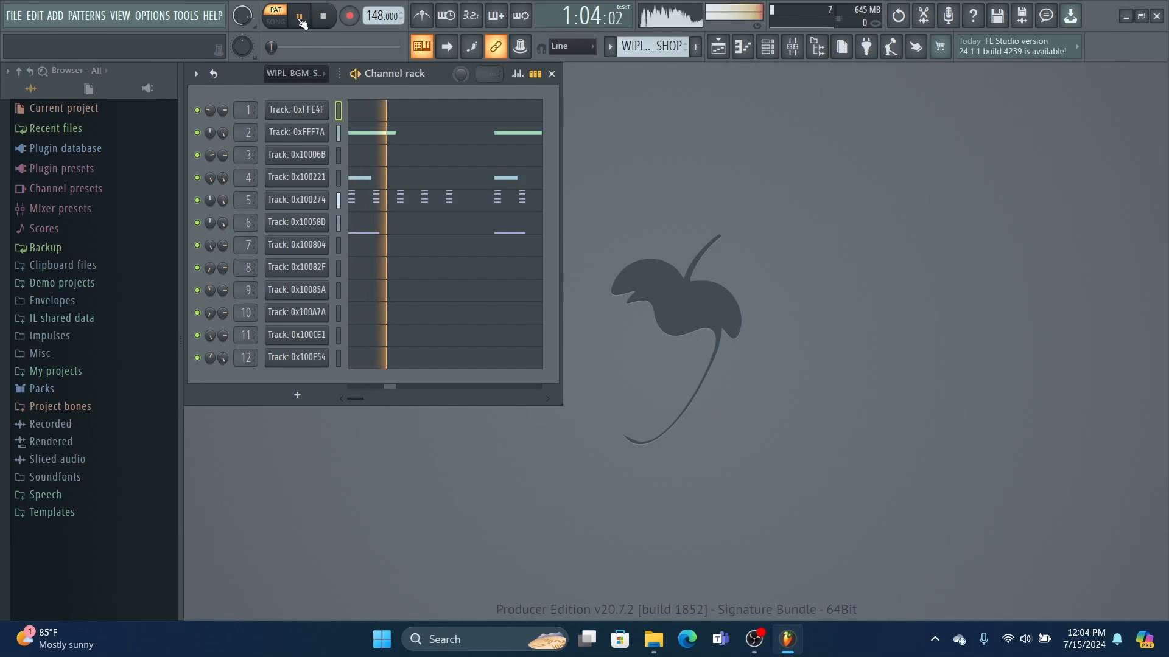
{"action": "left_click", "coordinate": [299, 17]}
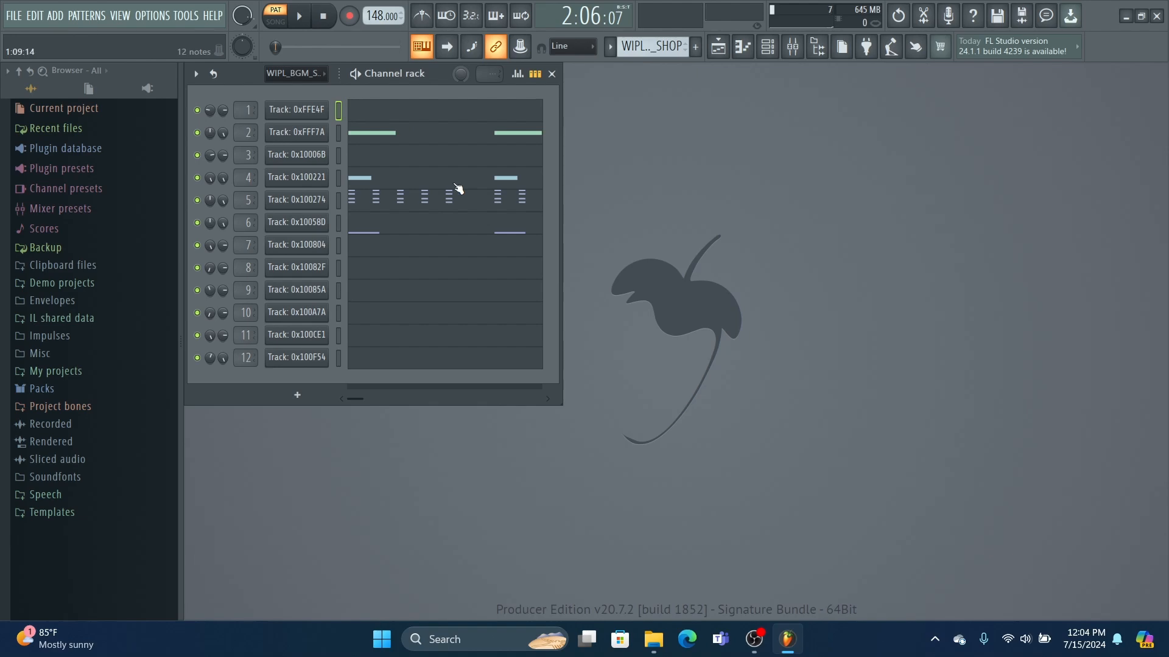
Step: Start a second instance of FL Studio 20 and dismiss its startup warning
{"action": "left_click", "coordinate": [459, 646]}
{"action": "type", "text": "fl"}
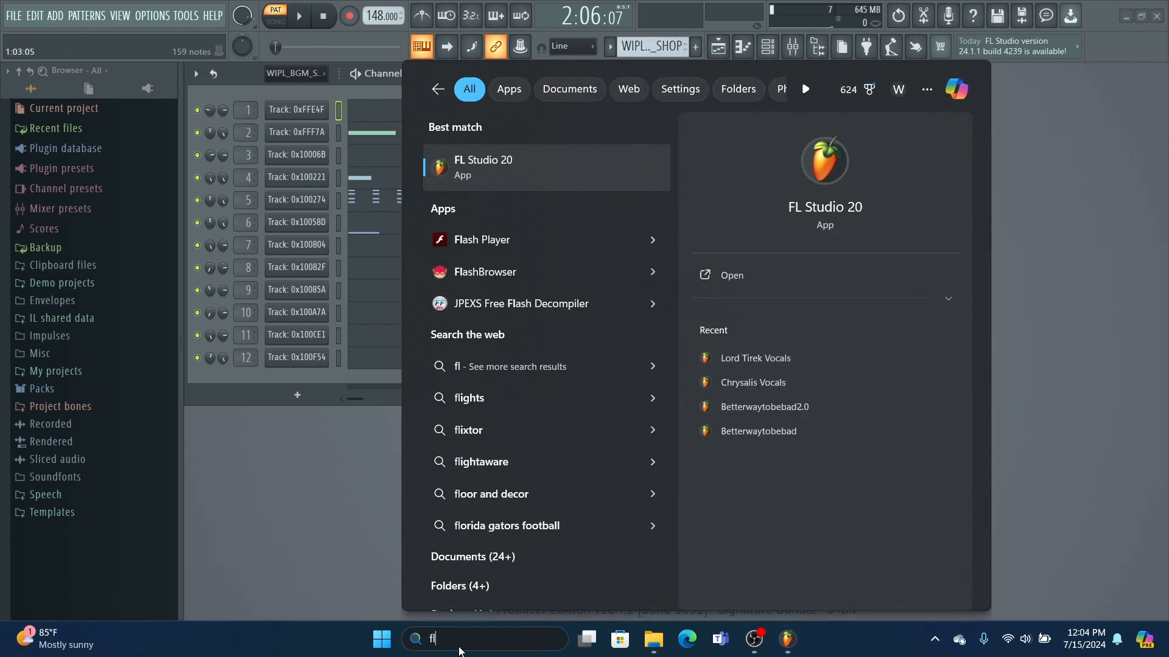
{"action": "key", "text": "Return"}
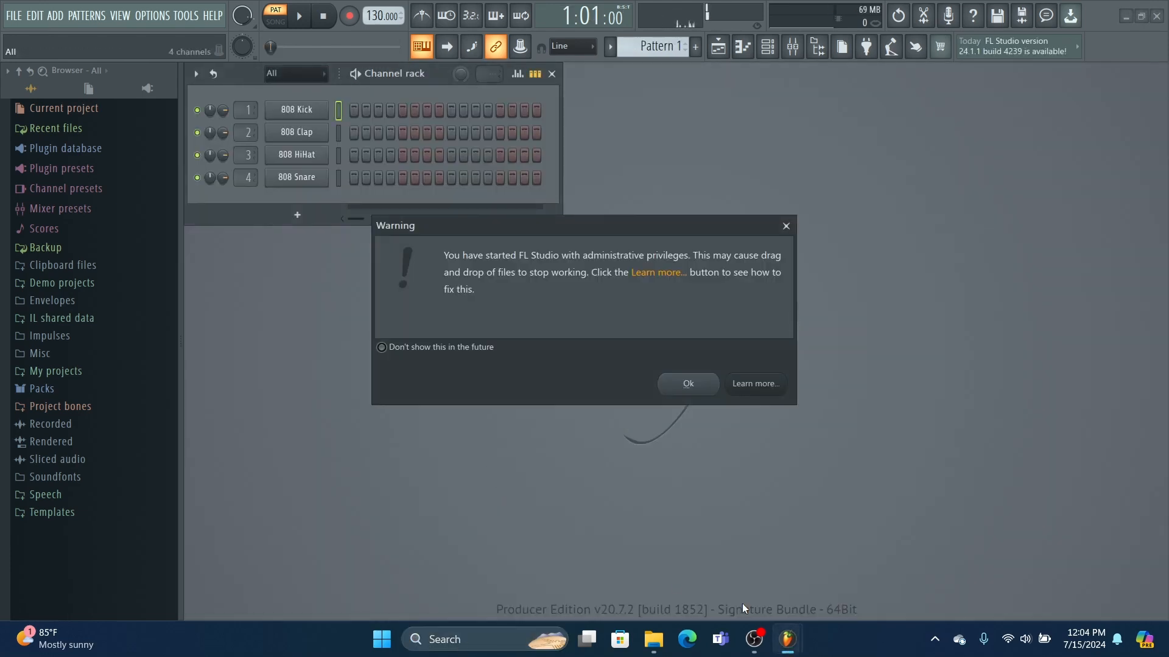
{"action": "left_click", "coordinate": [696, 387]}
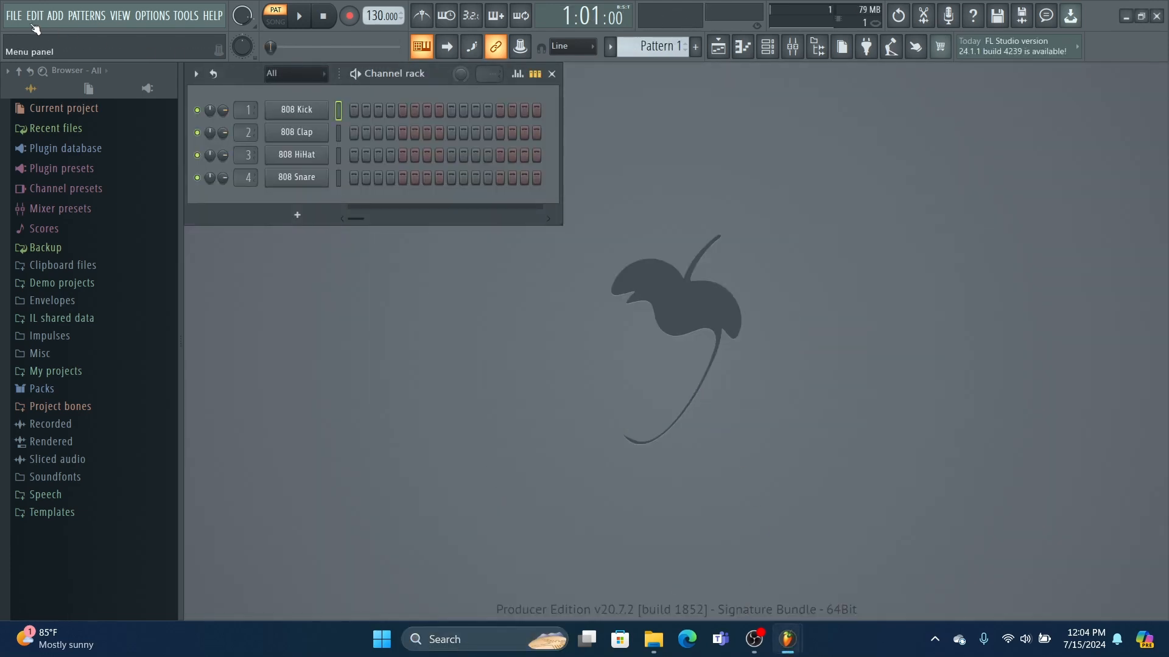
Step: Import The_Magic_Of_Friendship_Grows from the Tutorial folder as a new project with all tracks on FLEX channels, one channel per track
{"action": "left_click", "coordinate": [13, 15]}
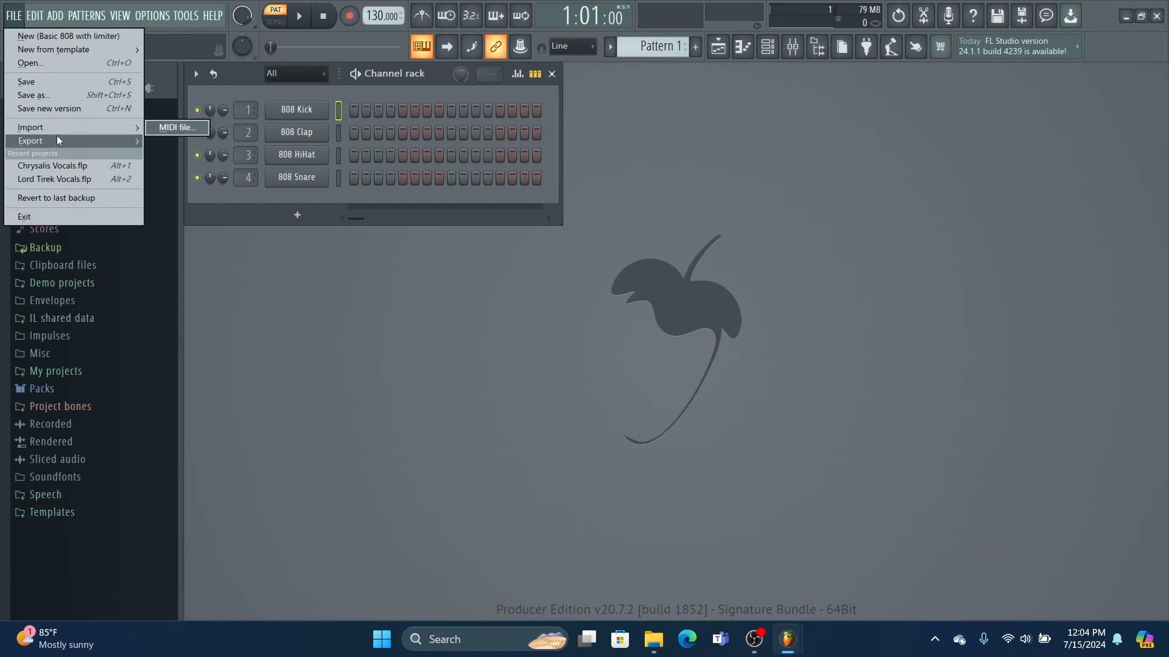
{"action": "left_click", "coordinate": [166, 129]}
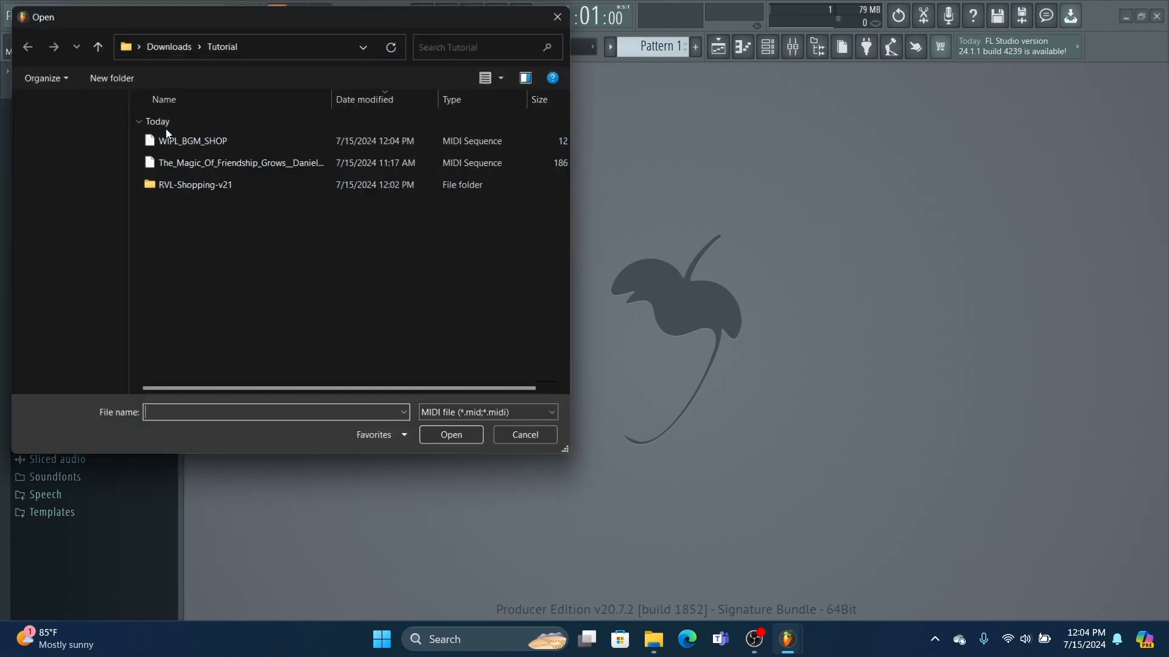
{"action": "left_click", "coordinate": [219, 160]}
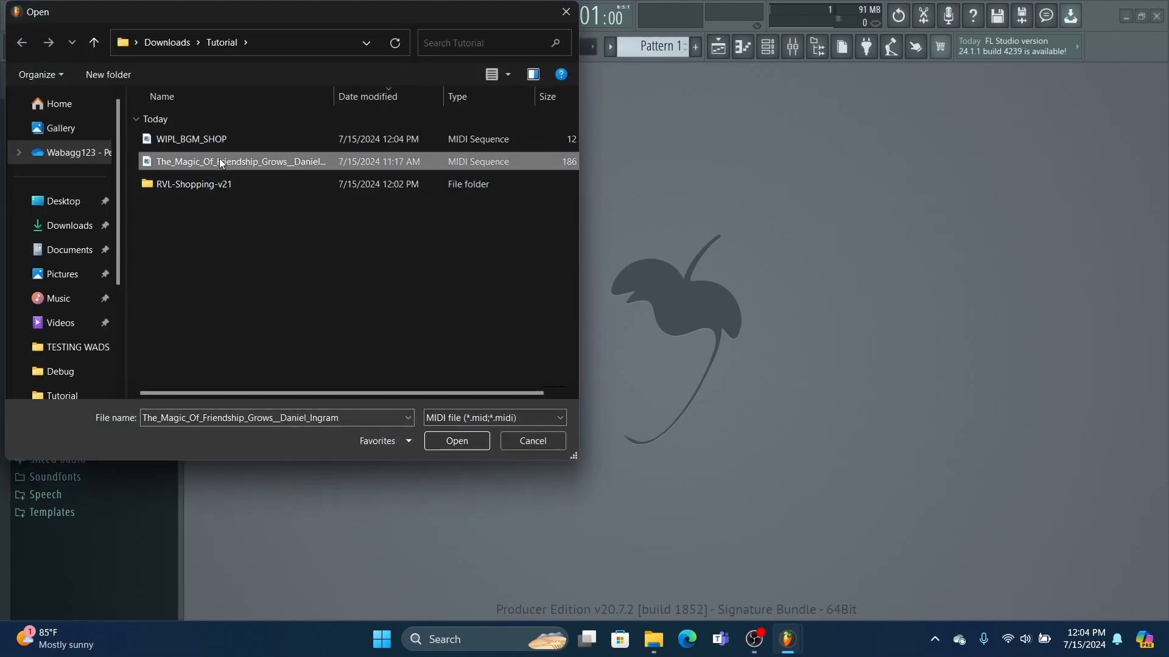
{"action": "left_click", "coordinate": [465, 444]}
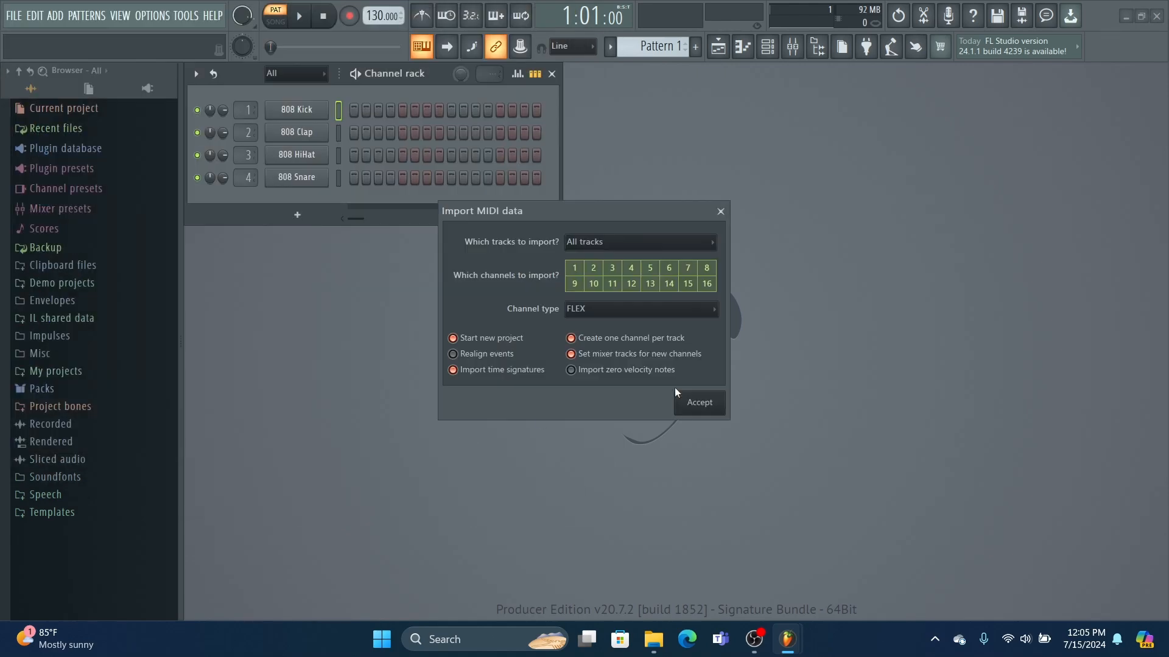
{"action": "left_click", "coordinate": [718, 404]}
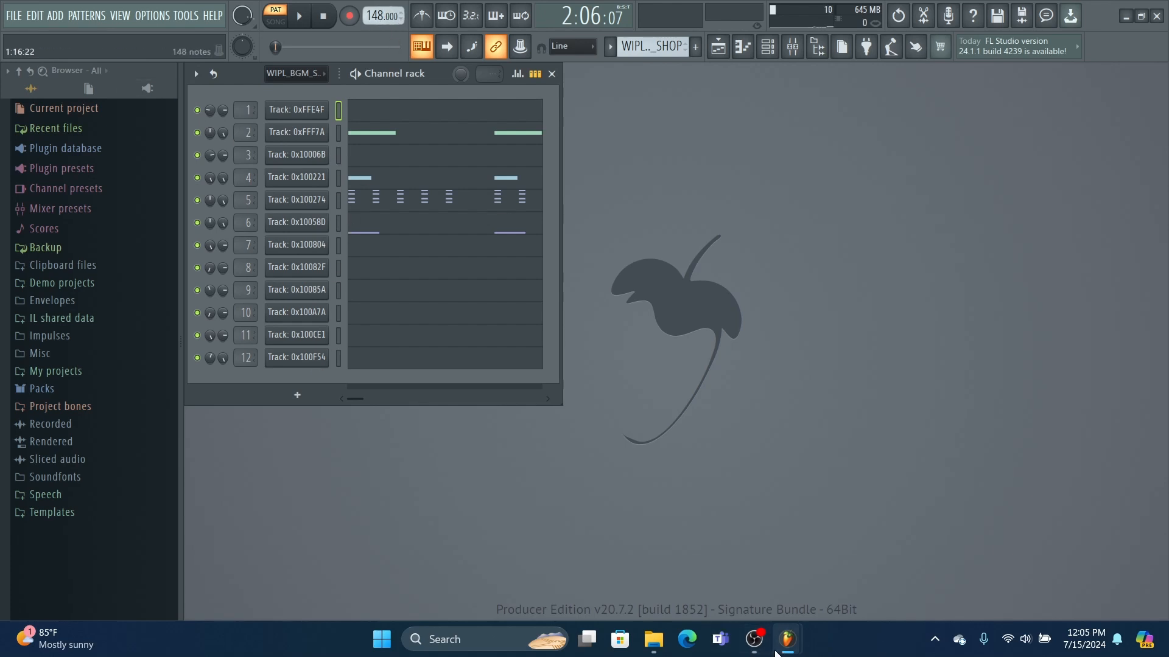
Step: Switch to the FL Studio instance holding WIPL_BGM_SHOP and delete all of its tempo events
{"action": "mouse_move", "coordinate": [777, 653]}
{"action": "mouse_move", "coordinate": [873, 545]}
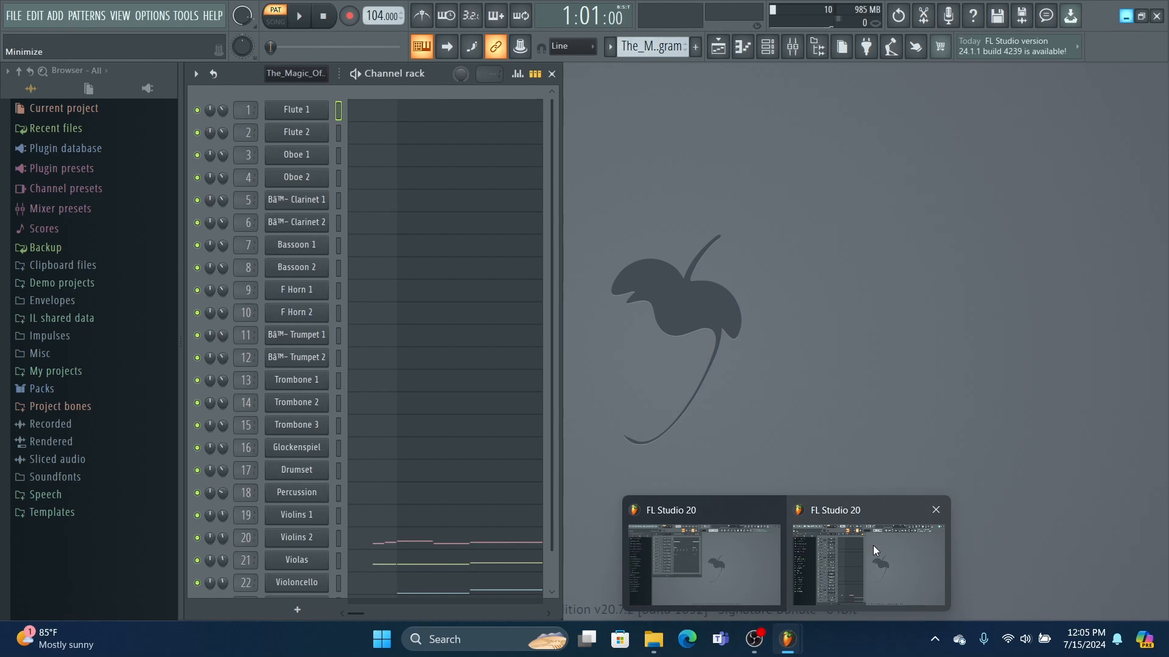
{"action": "left_click", "coordinate": [806, 534]}
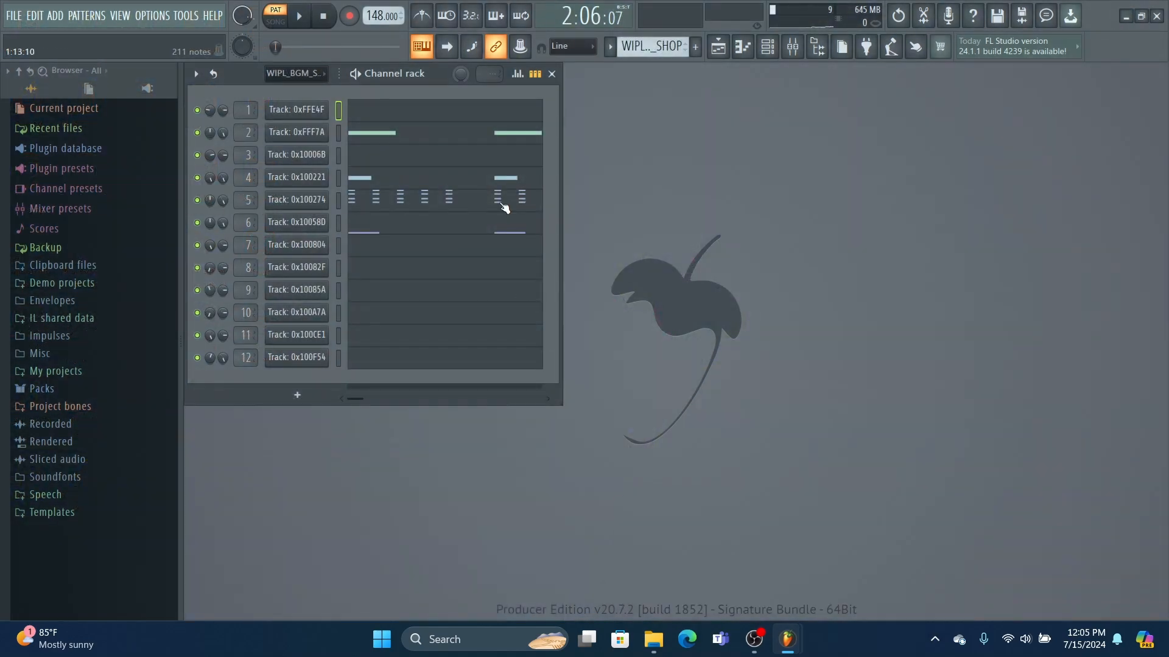
{"action": "right_click", "coordinate": [380, 13]}
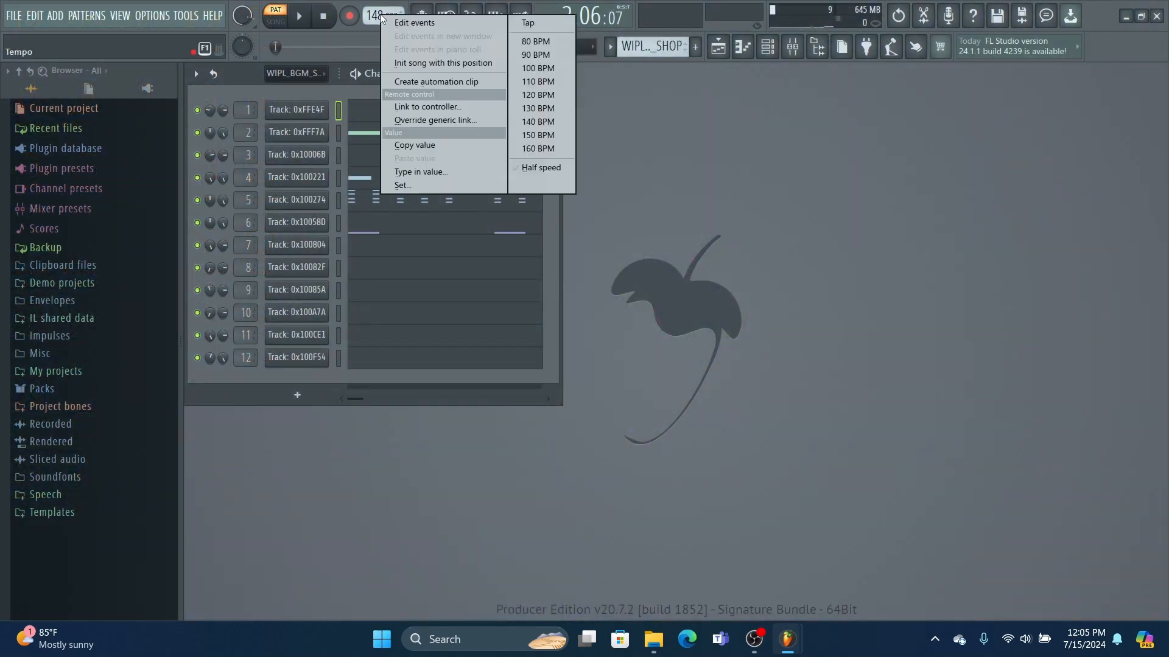
{"action": "left_click", "coordinate": [410, 24]}
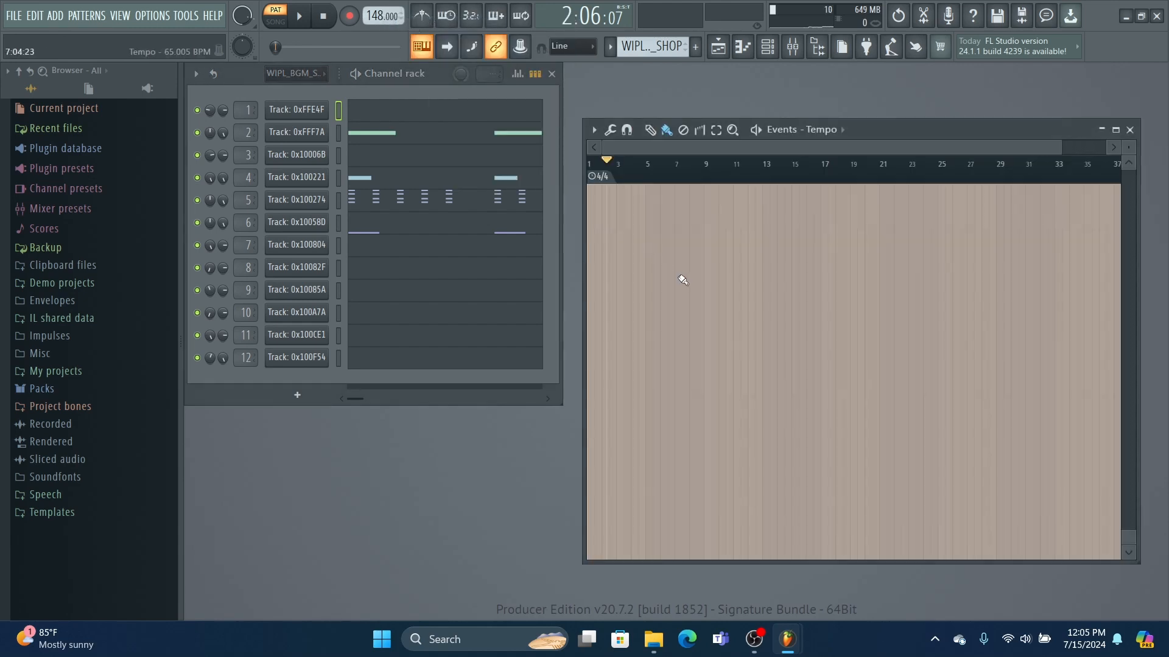
{"action": "key", "text": "ctrl+a"}
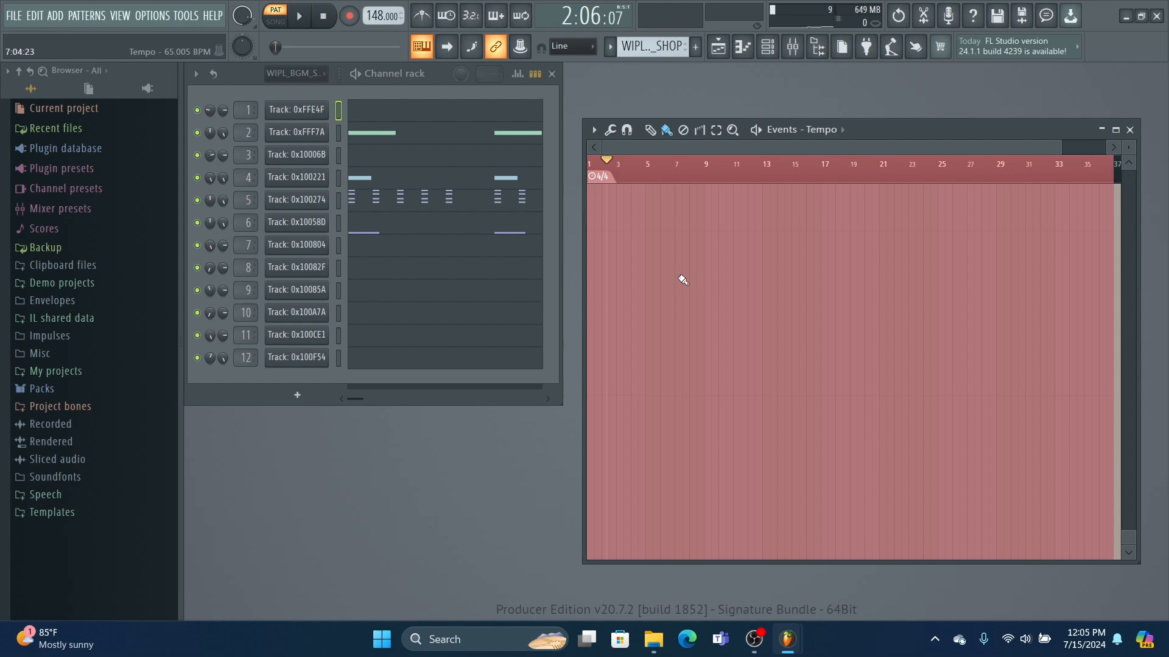
{"action": "key", "text": "Delete"}
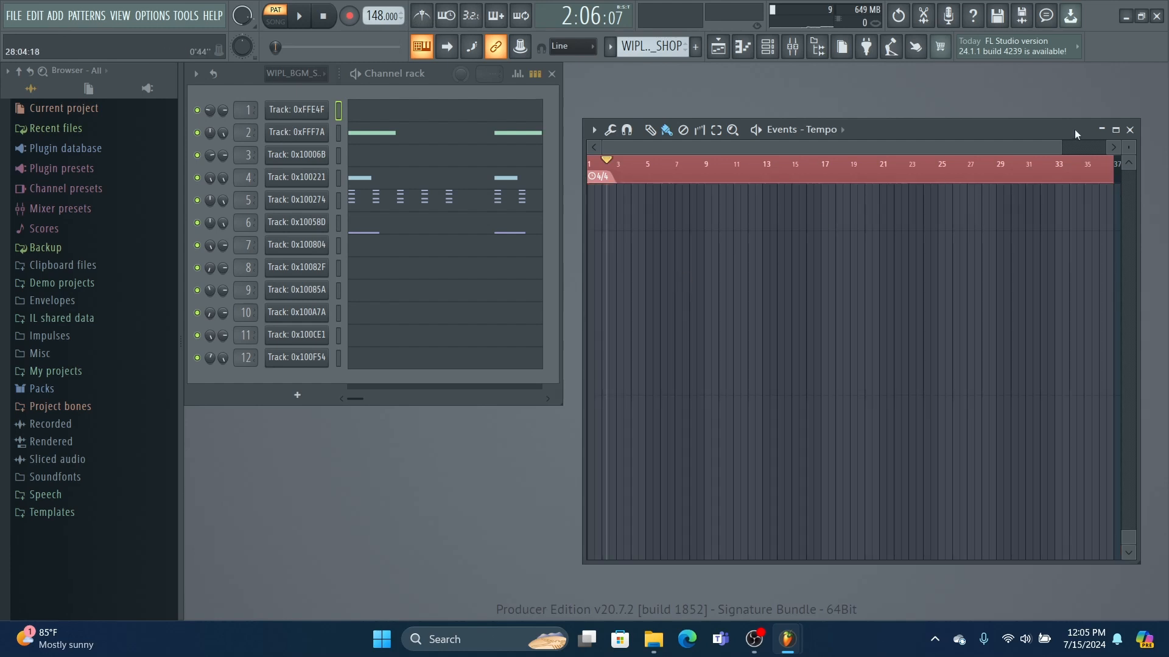
{"action": "left_click", "coordinate": [1130, 131]}
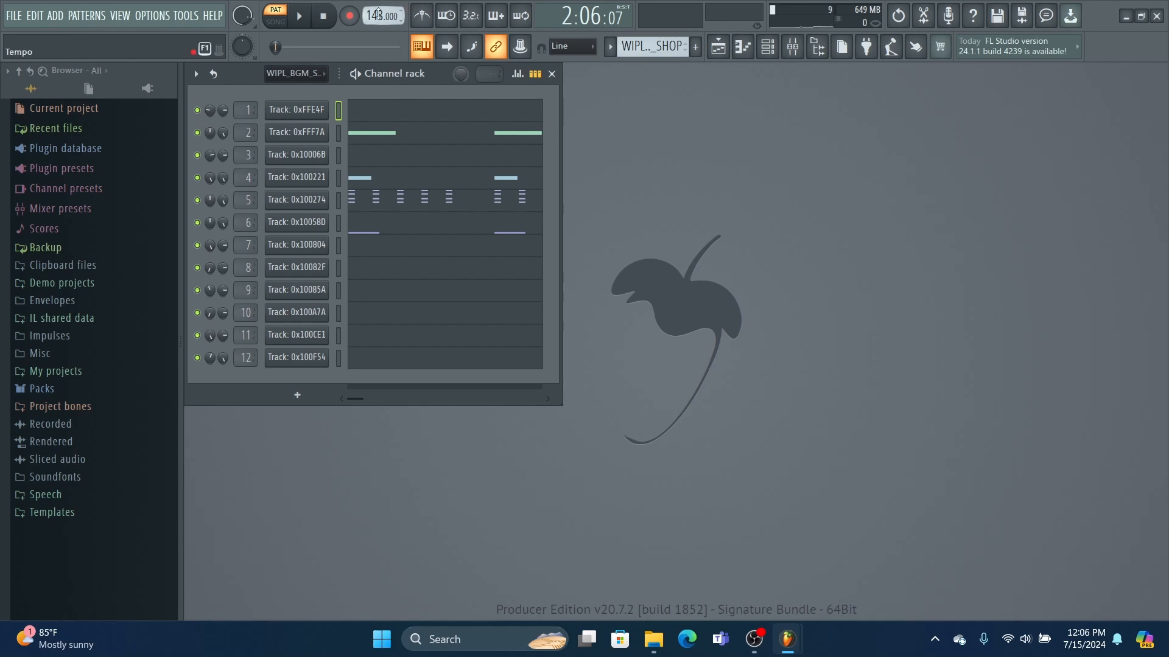
Step: Set the WIPL_BGM_SHOP project tempo to 104 BPM, briefly play it, and return the song position to the start
{"action": "mouse_move", "coordinate": [378, 14]}
{"action": "left_mouse_down"}
{"action": "mouse_move", "coordinate": [378, 4]}
{"action": "mouse_move", "coordinate": [378, 34]}
{"action": "left_mouse_up"}
{"action": "left_click", "coordinate": [308, 17]}
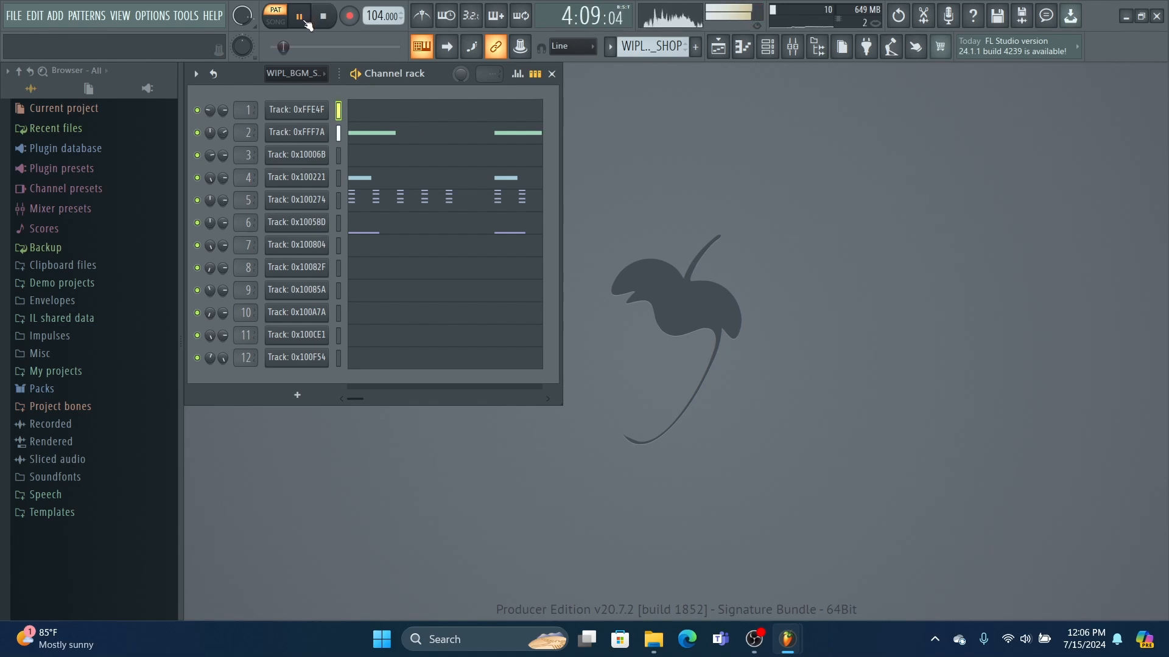
{"action": "left_click", "coordinate": [305, 20]}
{"action": "left_click_drag", "start_coordinate": [286, 48], "coordinate": [269, 47]}
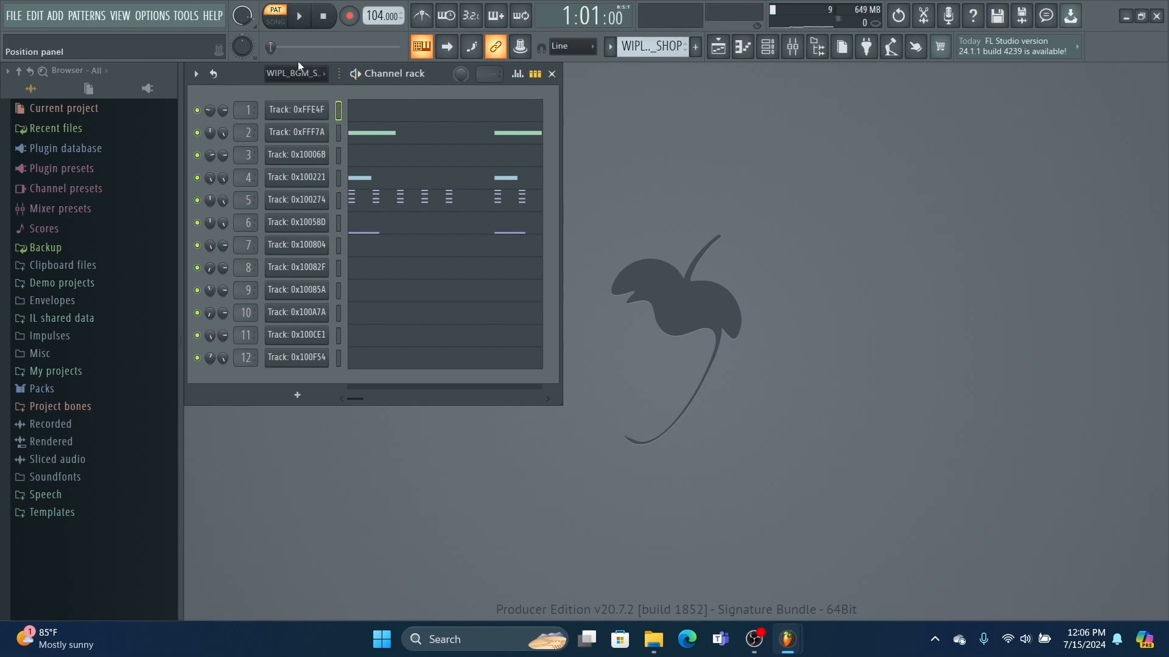
Step: Delete all notes from each of the 12 WIPL_BGM_SHOP tracks, then close the piano roll
{"action": "left_click", "coordinate": [398, 111]}
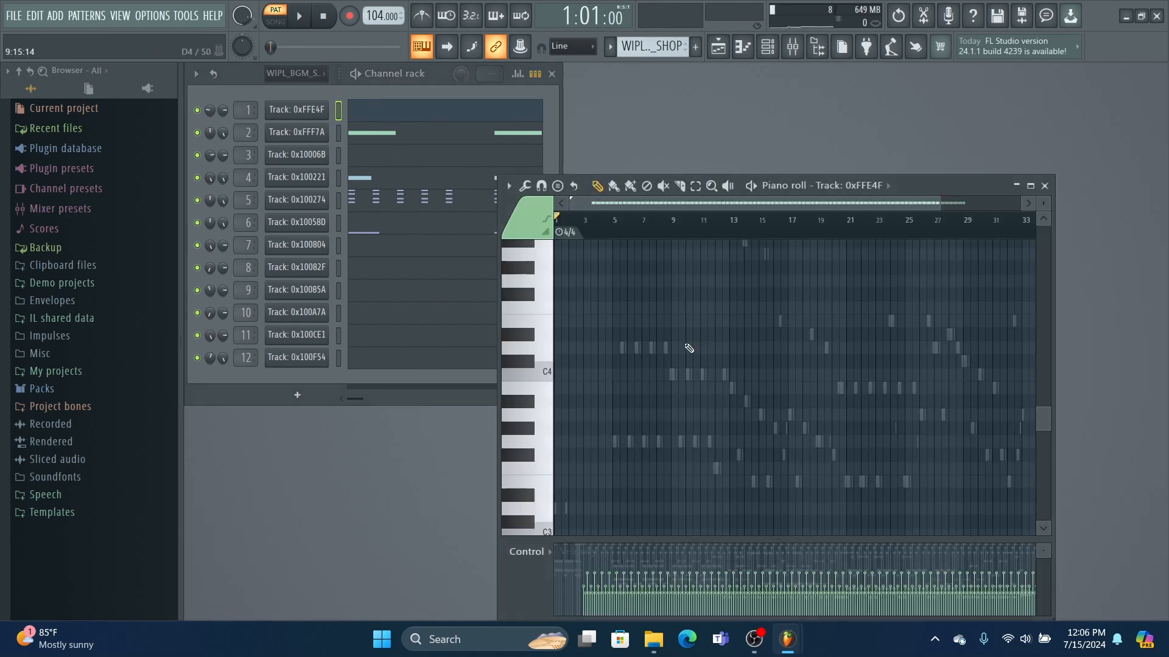
{"action": "key", "text": "ctrl+a"}
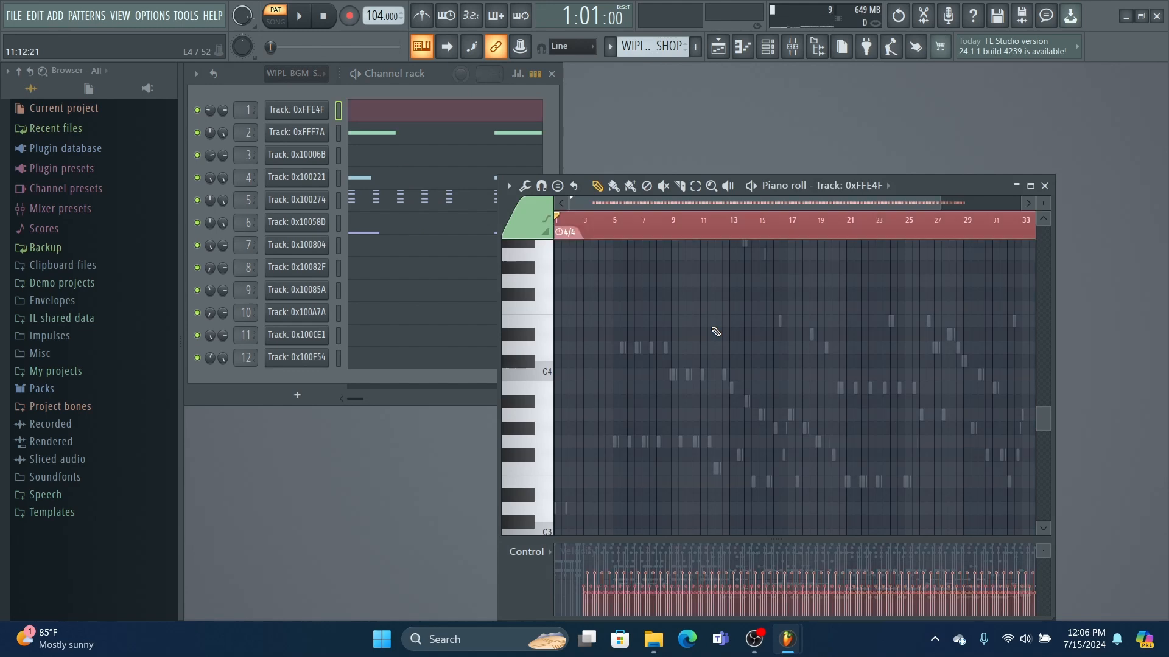
{"action": "left_click", "coordinate": [445, 134]}
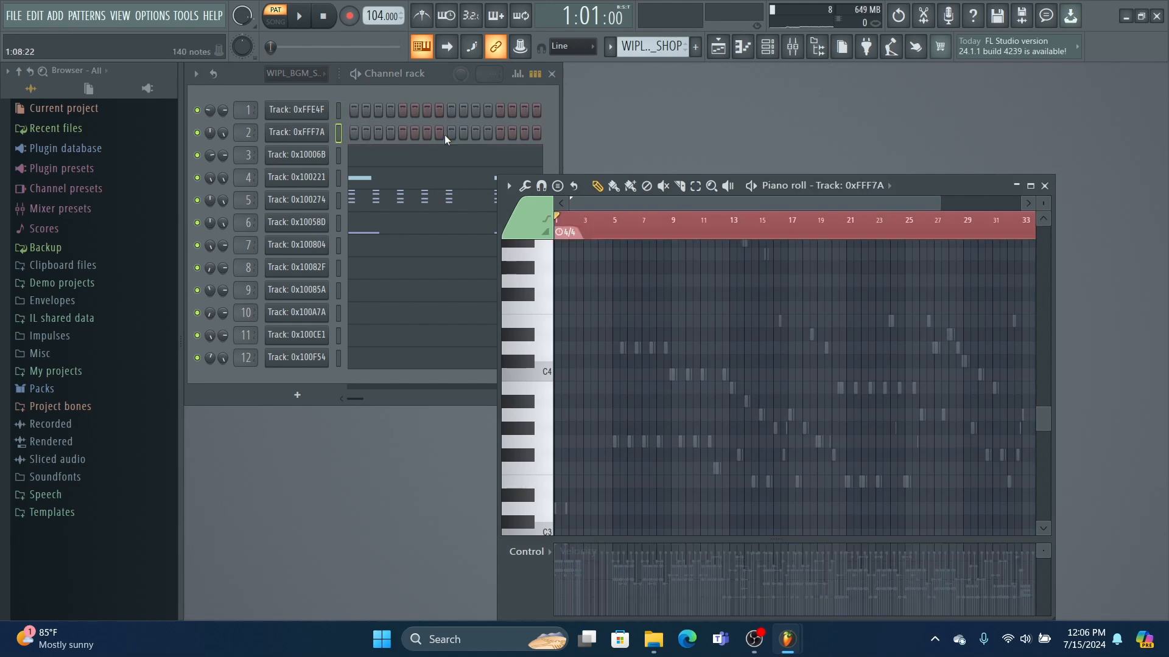
{"action": "left_click", "coordinate": [413, 157]}
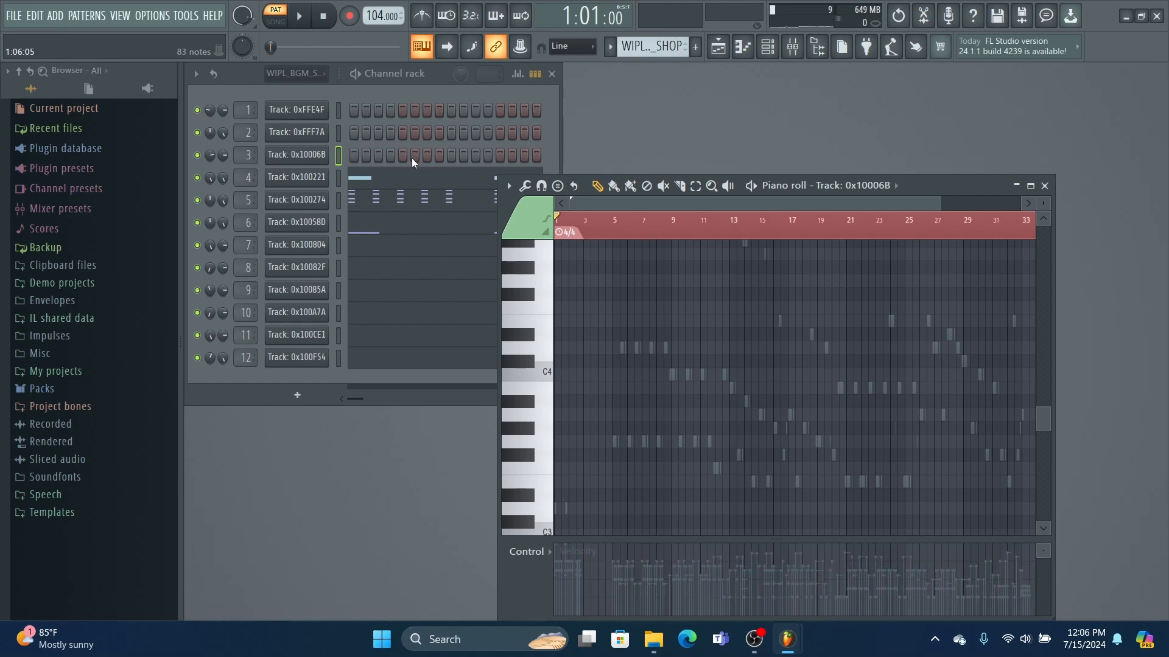
{"action": "left_click", "coordinate": [412, 175]}
{"action": "left_click", "coordinate": [420, 205]}
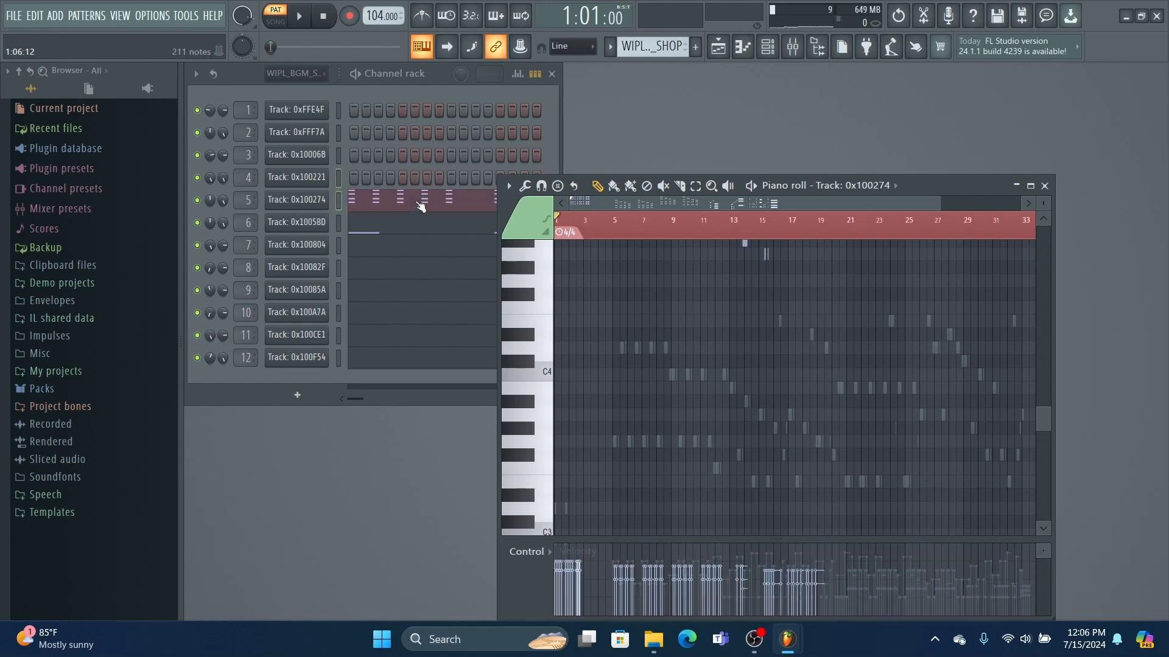
{"action": "left_click", "coordinate": [422, 223]}
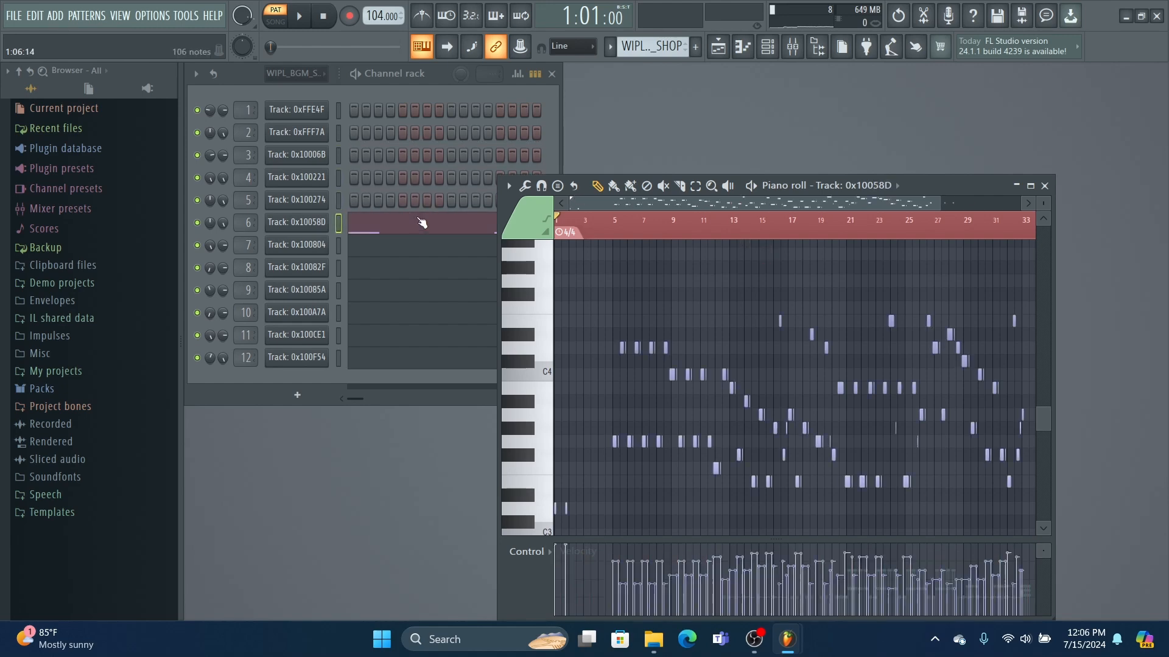
{"action": "left_click", "coordinate": [420, 245]}
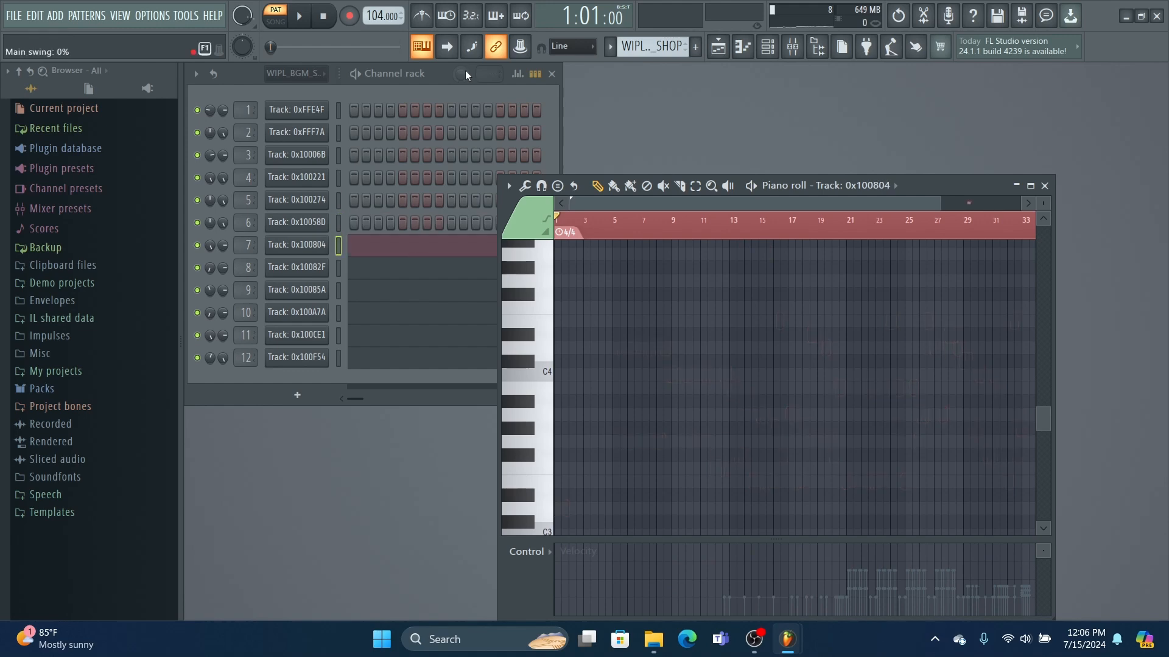
{"action": "left_click", "coordinate": [436, 271]}
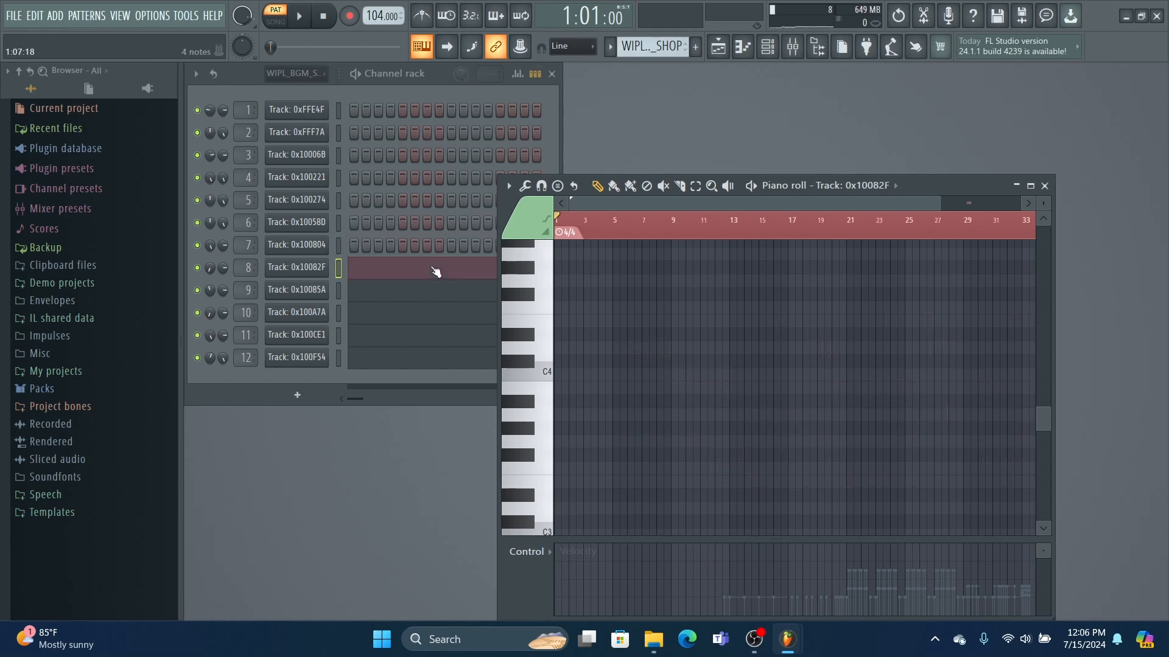
{"action": "left_click", "coordinate": [429, 288]}
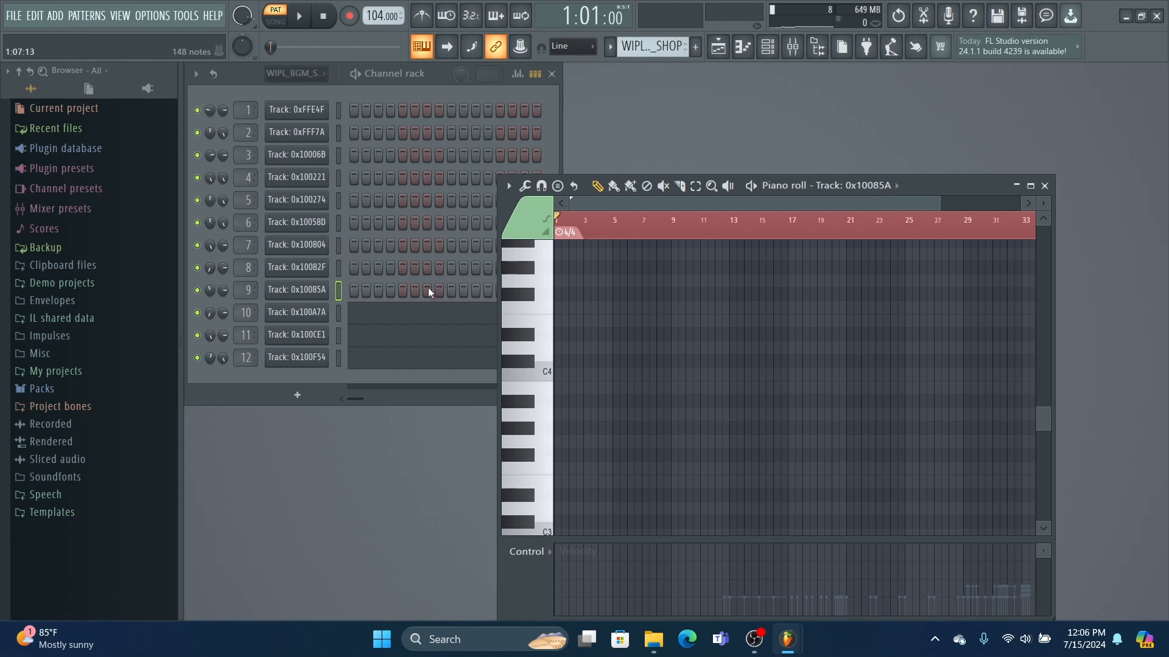
{"action": "left_click", "coordinate": [396, 315]}
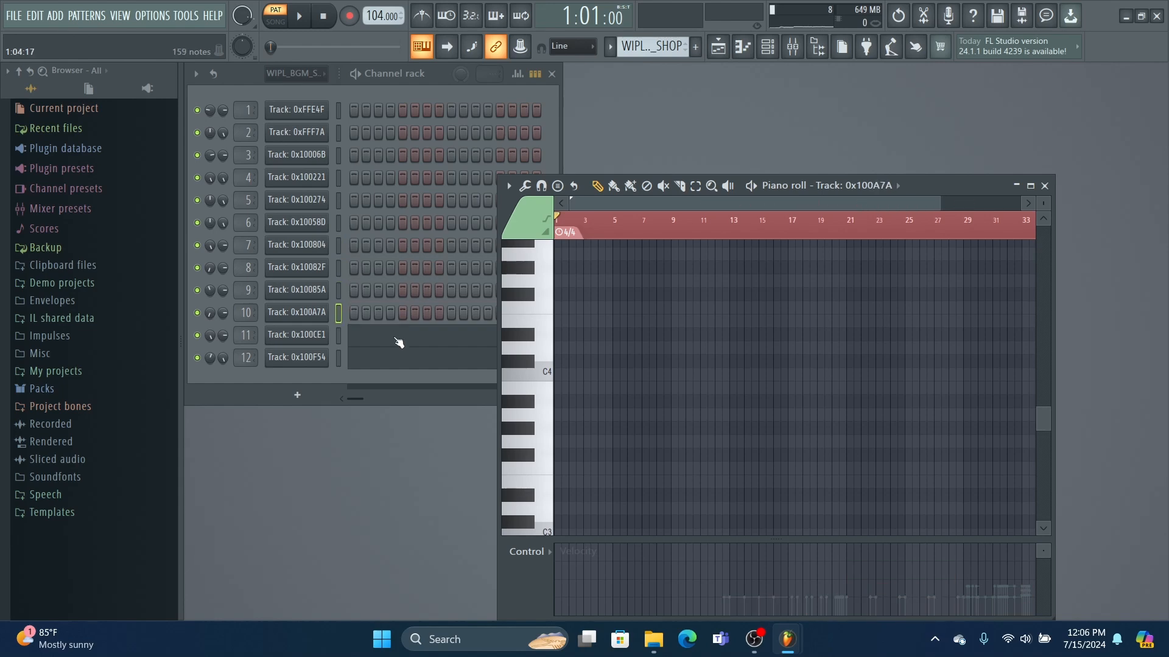
{"action": "left_click", "coordinate": [399, 340]}
{"action": "left_click", "coordinate": [401, 360]}
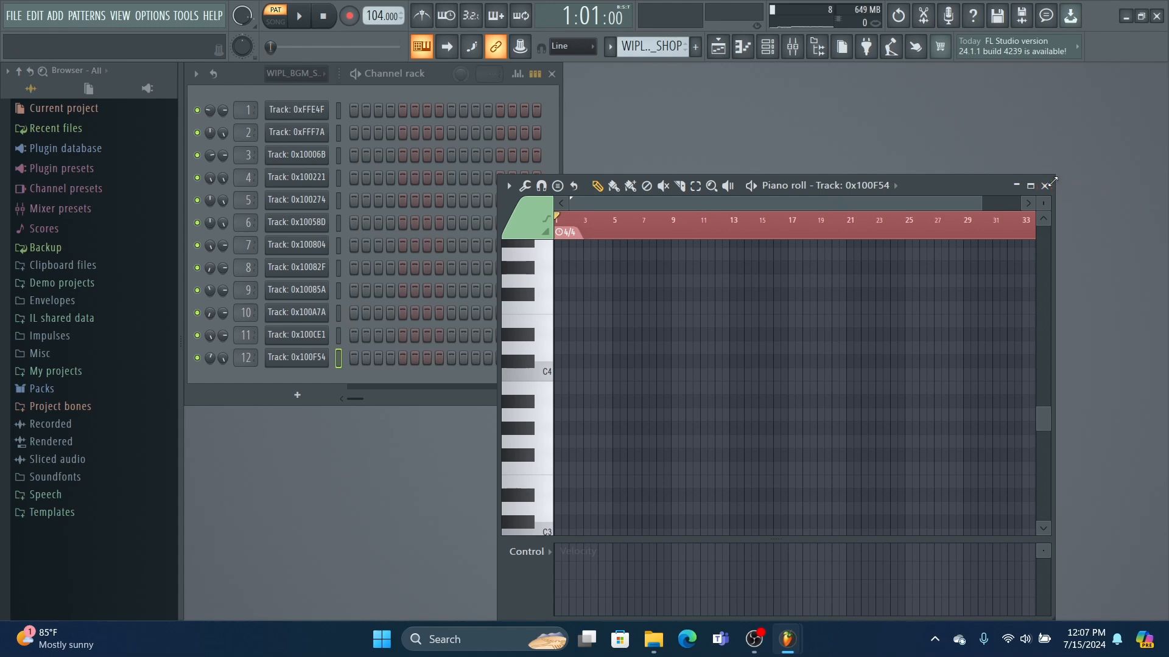
{"action": "left_click", "coordinate": [1045, 186]}
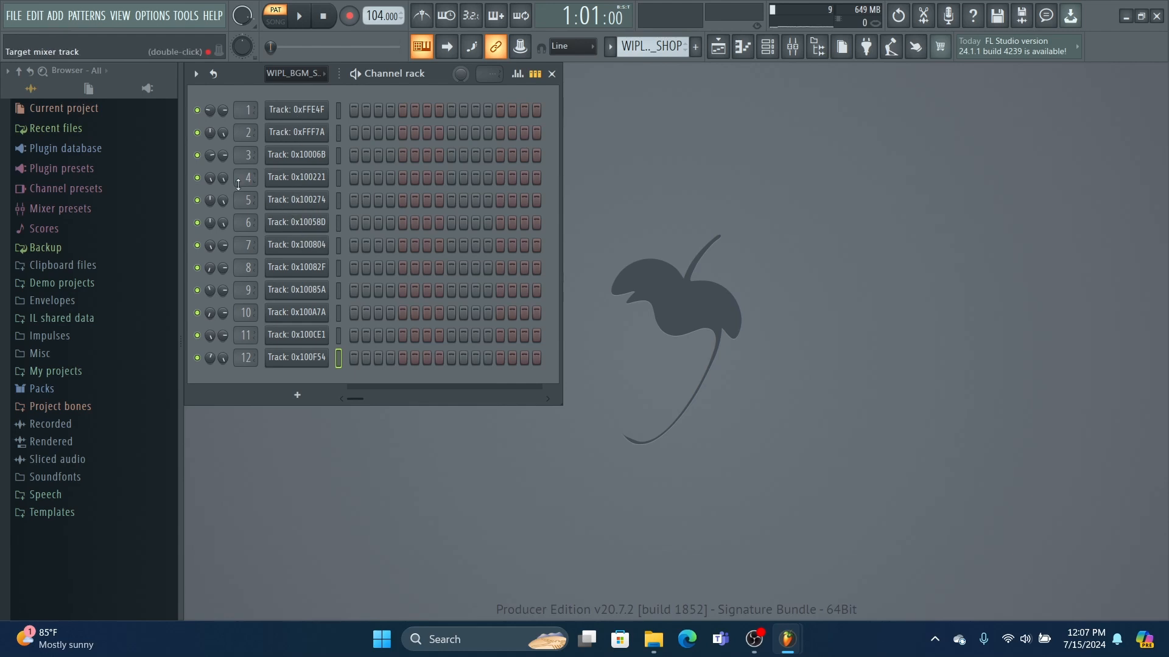
Step: Import all tracks and channels of The_Magic_Of_Friendship_Grows into the piano roll of Track: 0x100274, with time signatures and no blending
{"action": "right_click", "coordinate": [305, 201]}
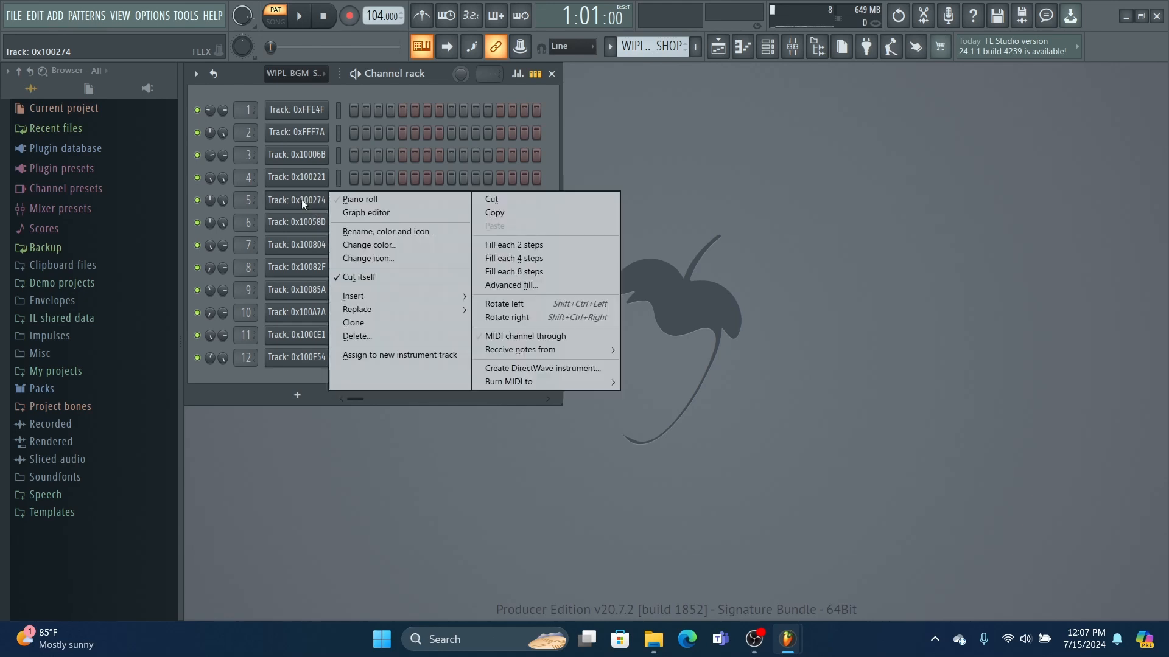
{"action": "left_click", "coordinate": [359, 199]}
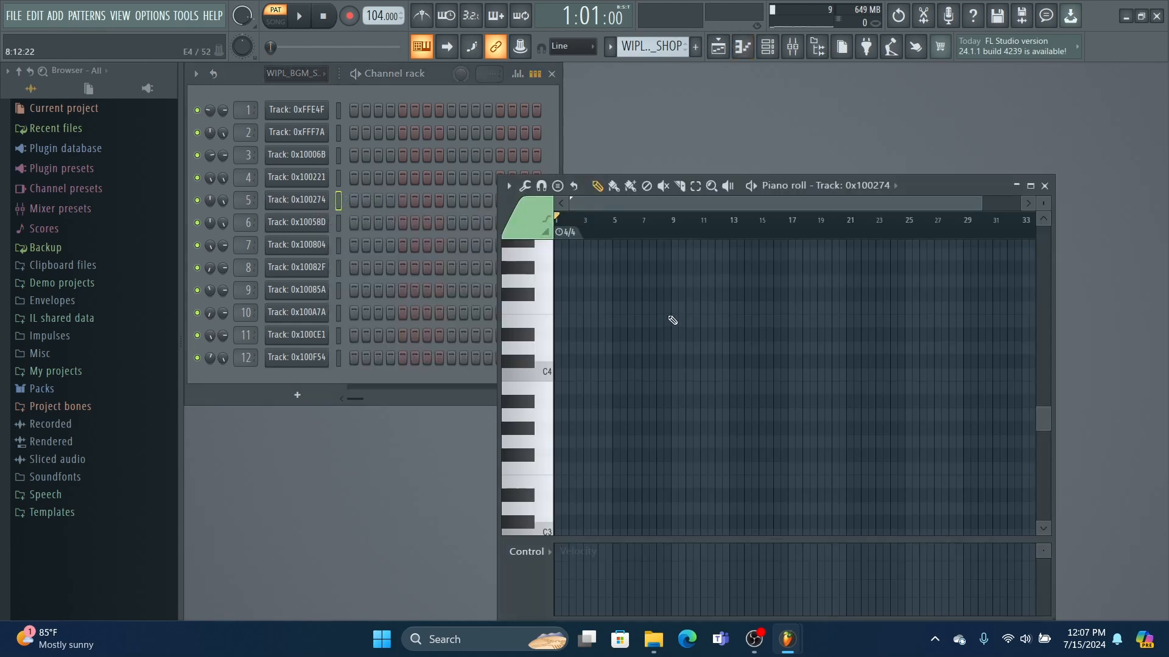
{"action": "left_click", "coordinate": [654, 637]}
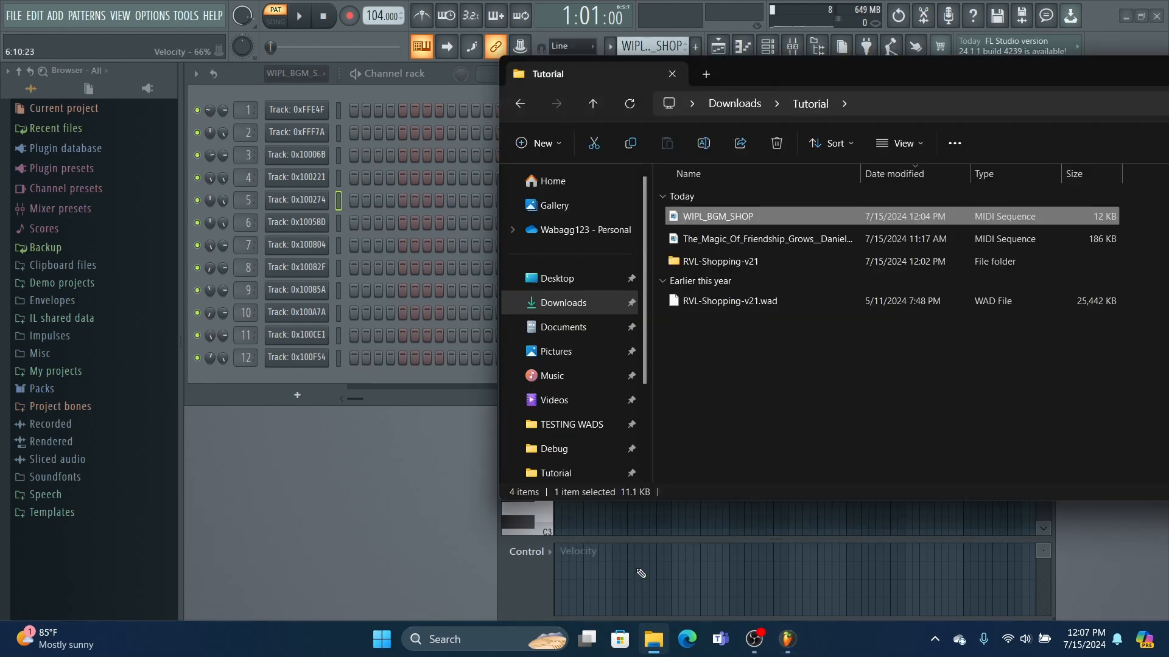
{"action": "left_click_drag", "start_coordinate": [826, 68], "coordinate": [288, 288]}
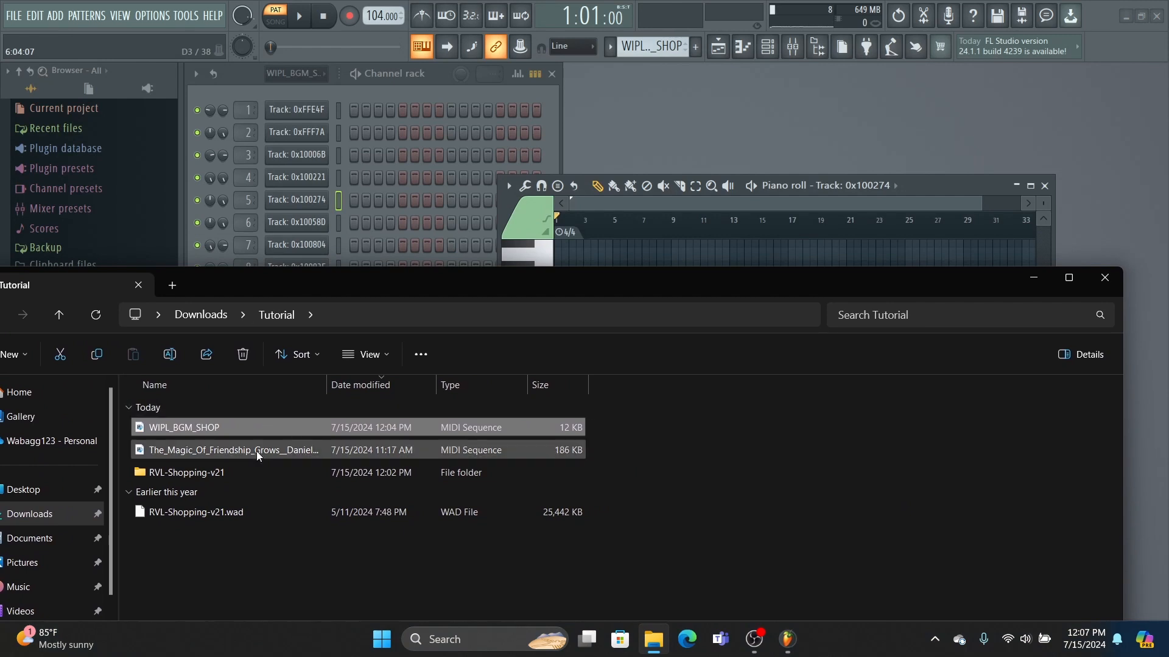
{"action": "left_click_drag", "start_coordinate": [319, 364], "coordinate": [317, 370]}
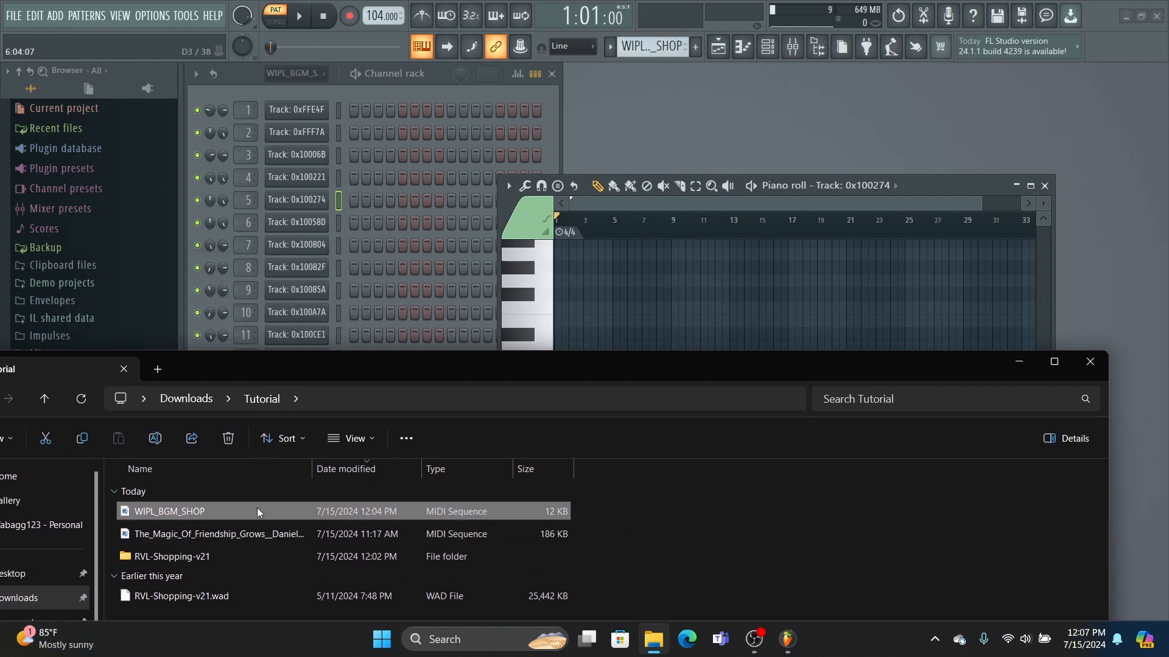
{"action": "left_click", "coordinate": [228, 534]}
{"action": "left_click_drag", "start_coordinate": [655, 288], "coordinate": [659, 293]}
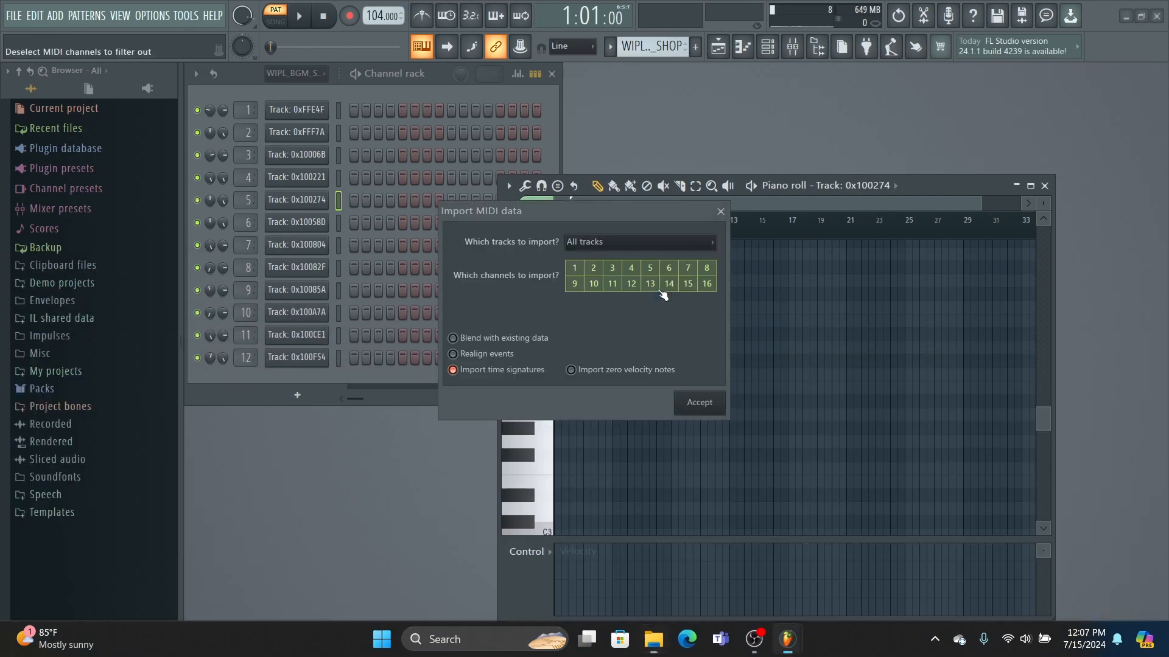
{"action": "left_click", "coordinate": [706, 400]}
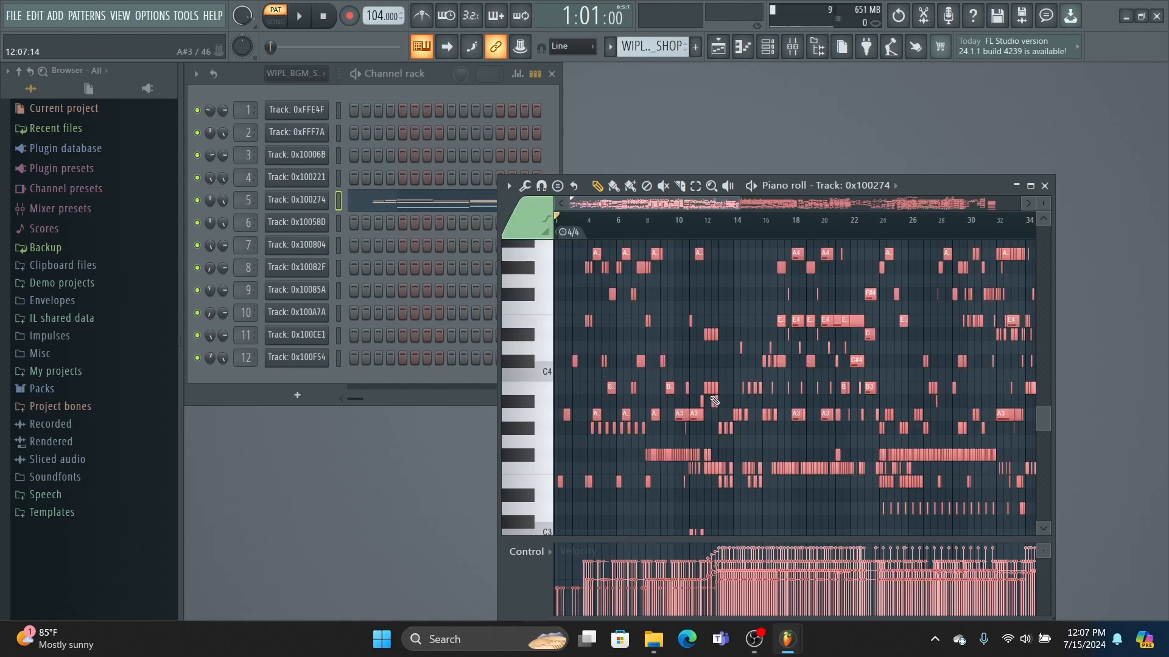
{"action": "scroll", "coordinate": [714, 400], "scroll_direction": "right", "scroll_amount": 10}
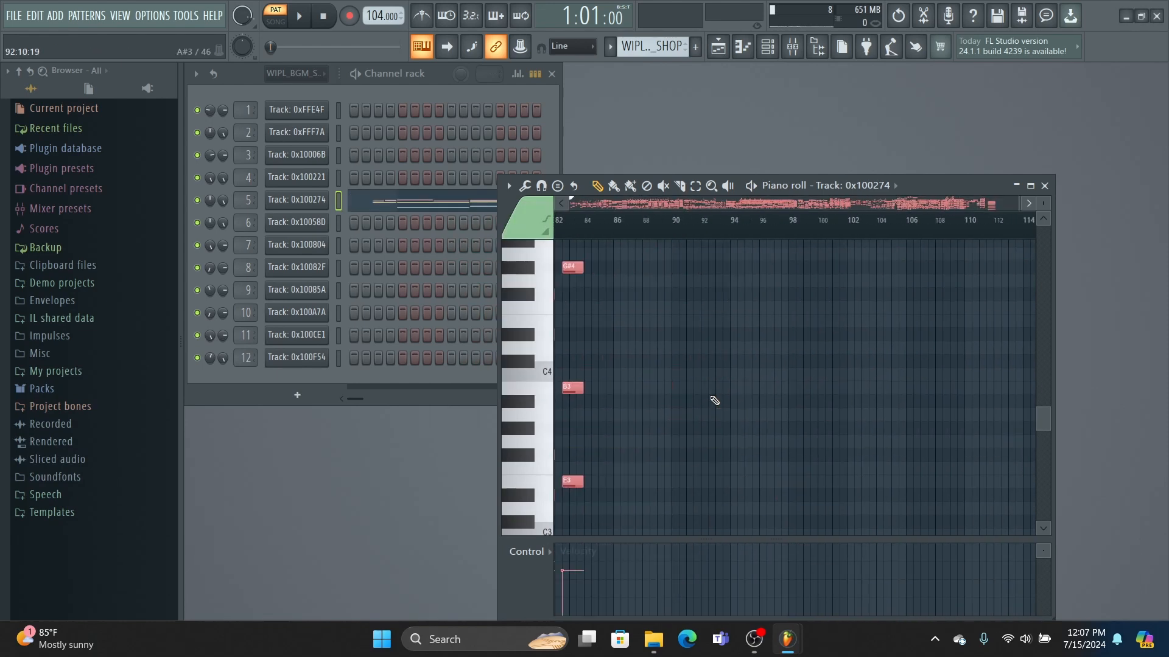
{"action": "scroll", "coordinate": [714, 401], "scroll_direction": "left", "scroll_amount": 10}
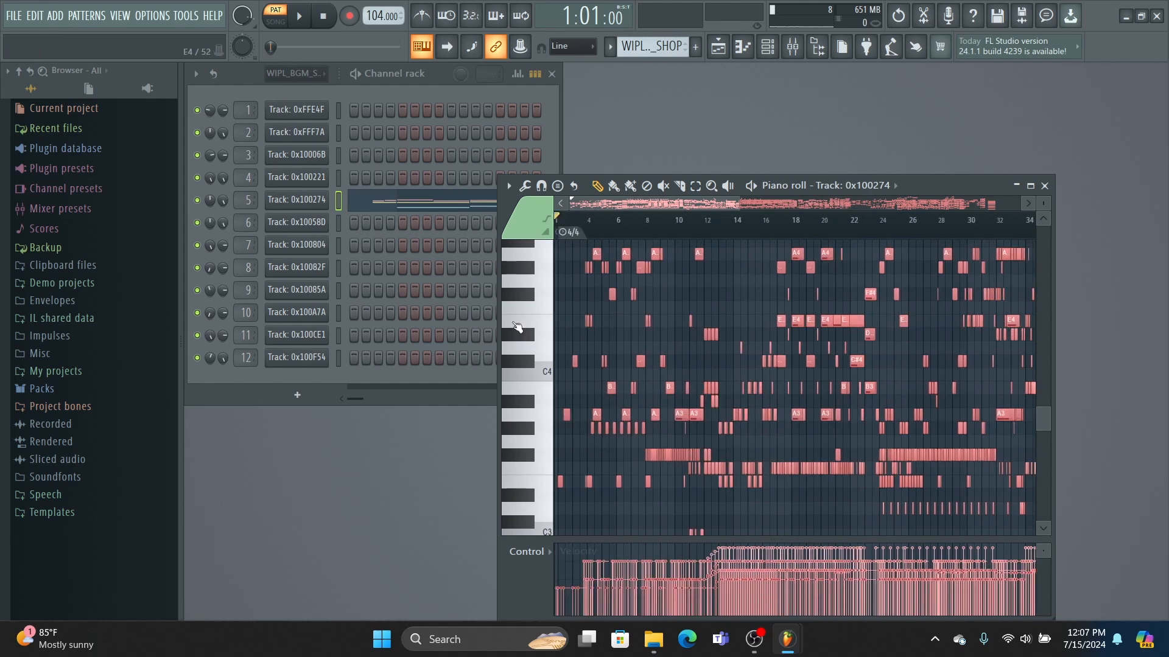
Step: Play the imported song from the start for about eight bars, pause playback, and close the piano roll
{"action": "left_click", "coordinate": [301, 17]}
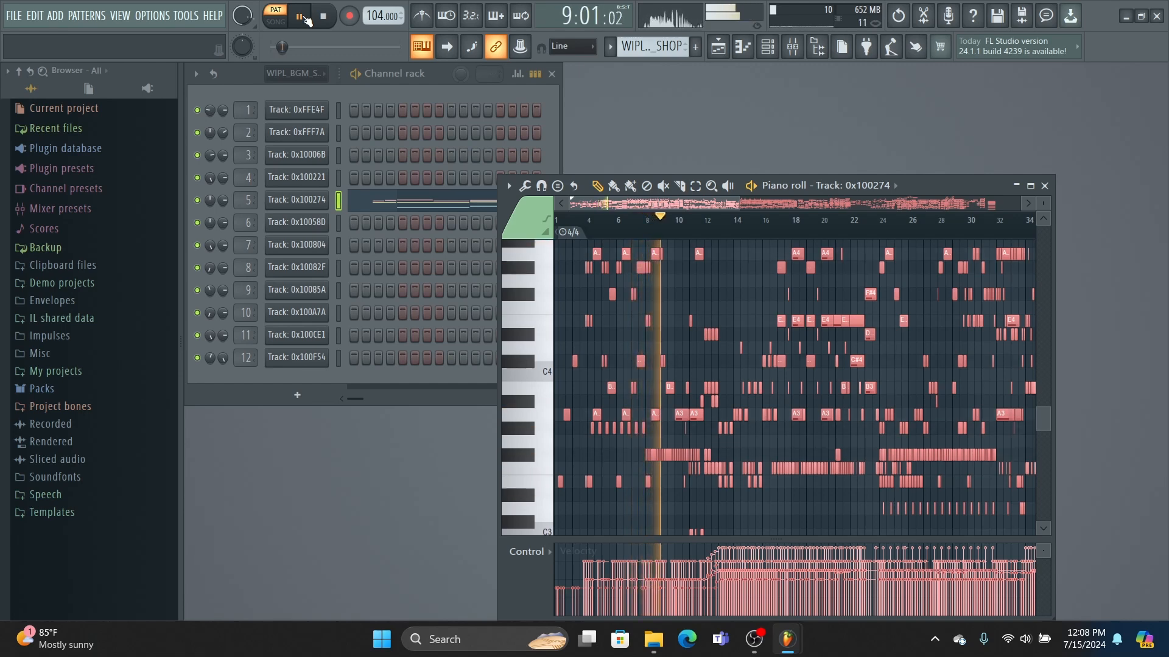
{"action": "left_click", "coordinate": [302, 17]}
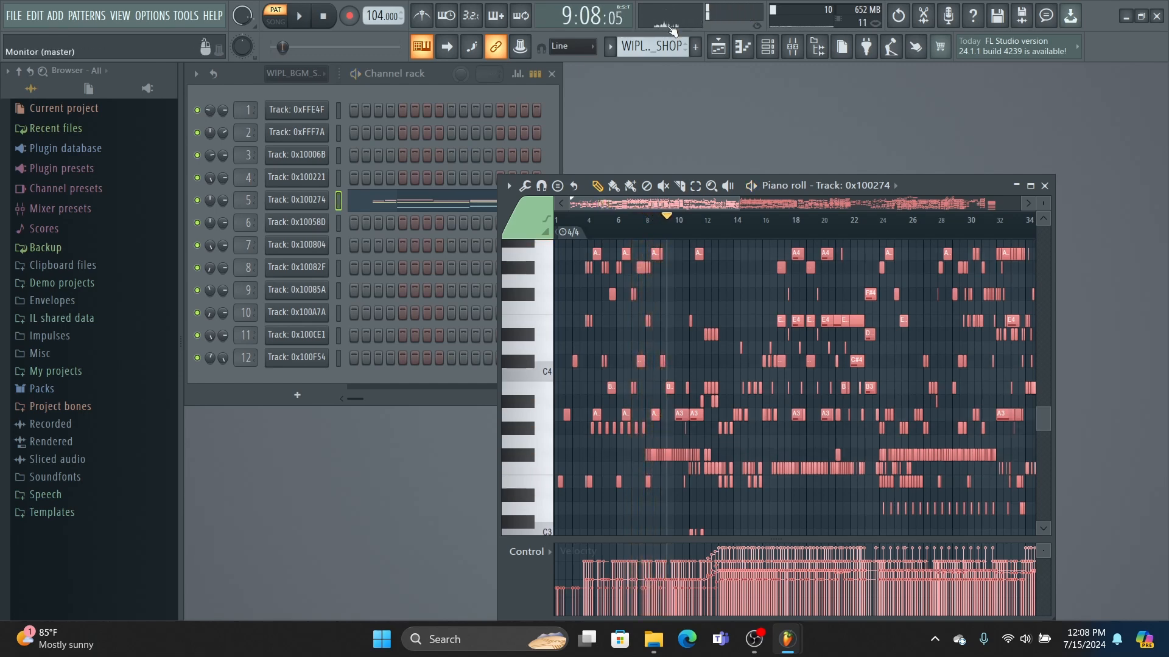
{"action": "left_click", "coordinate": [1045, 187]}
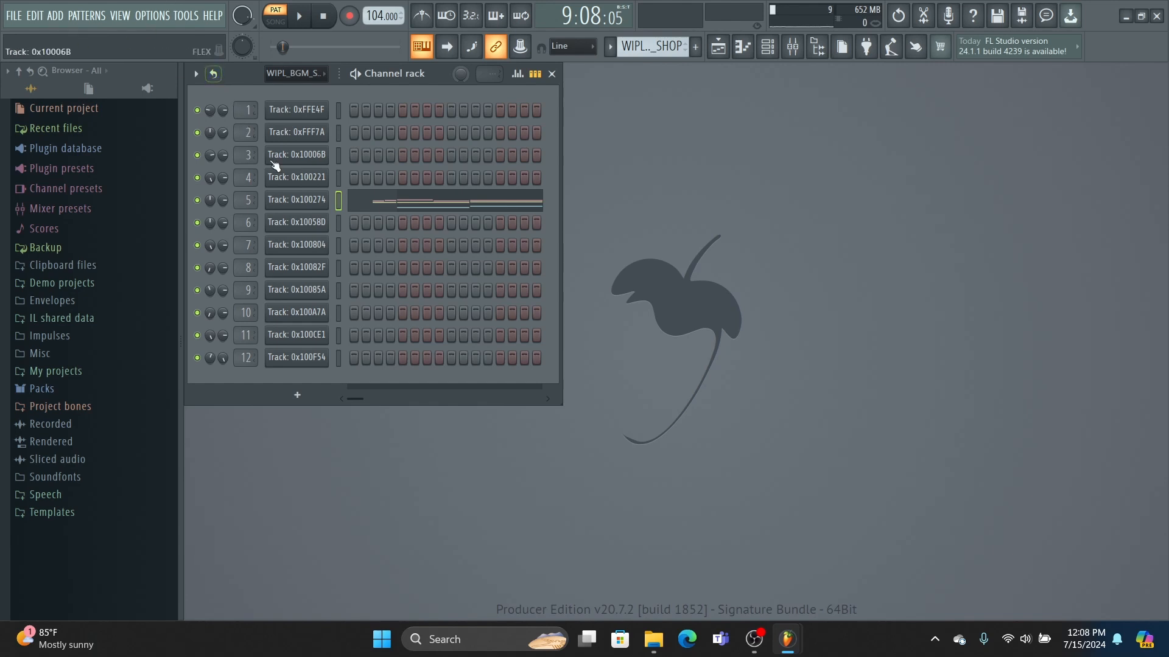
Step: Check which FLEX instrument preset Track: 0x100274 uses, then close its plugin window
{"action": "left_click", "coordinate": [302, 202]}
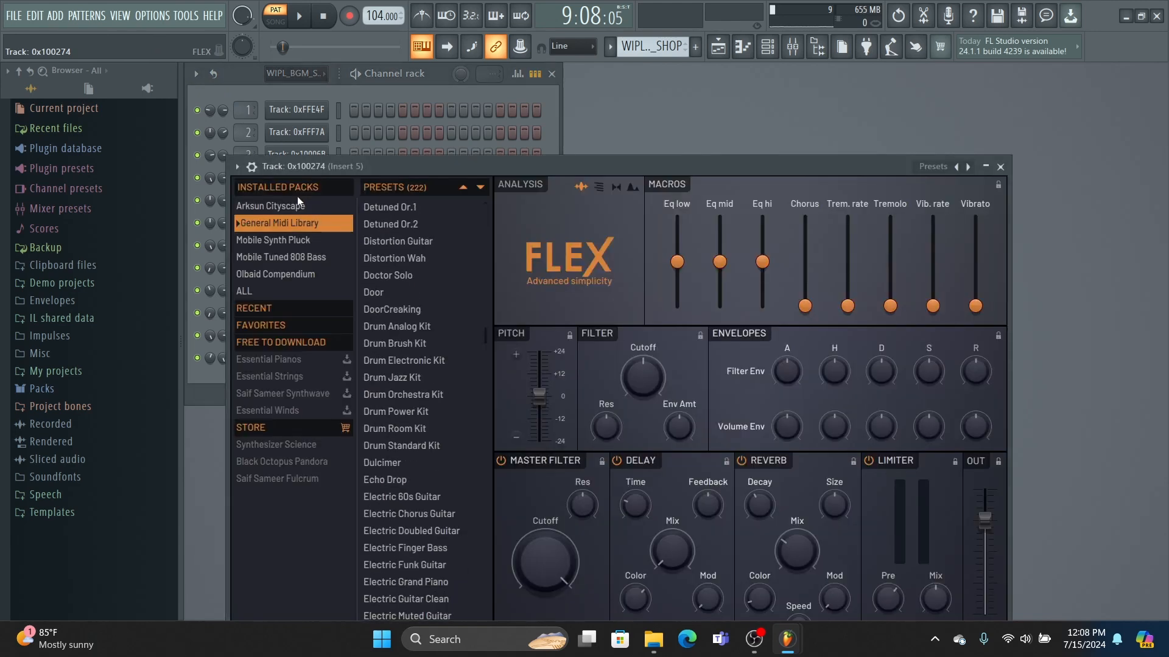
{"action": "left_click_drag", "start_coordinate": [373, 165], "coordinate": [563, 52]}
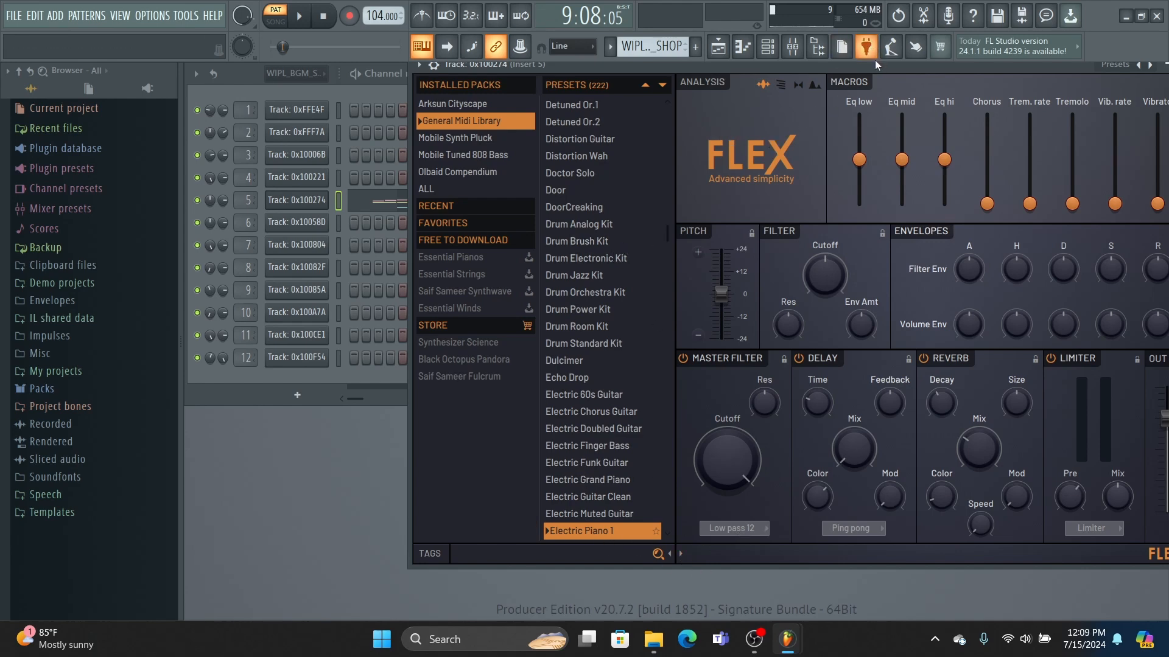
{"action": "left_click_drag", "start_coordinate": [877, 67], "coordinate": [737, 105]}
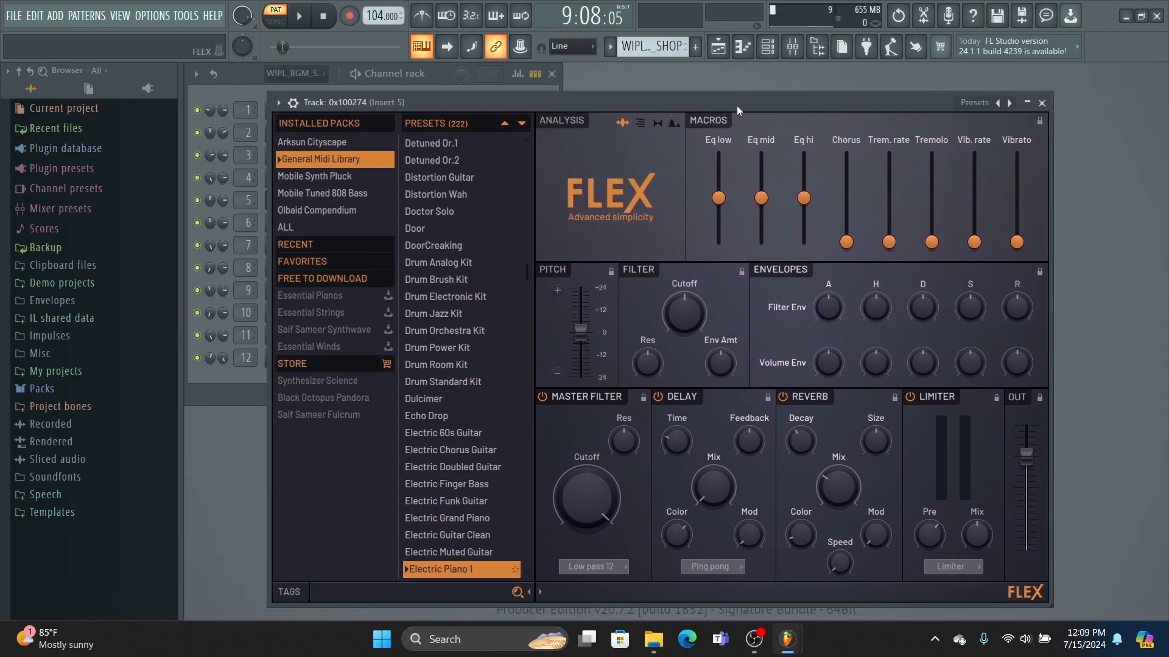
{"action": "left_click", "coordinate": [1041, 102]}
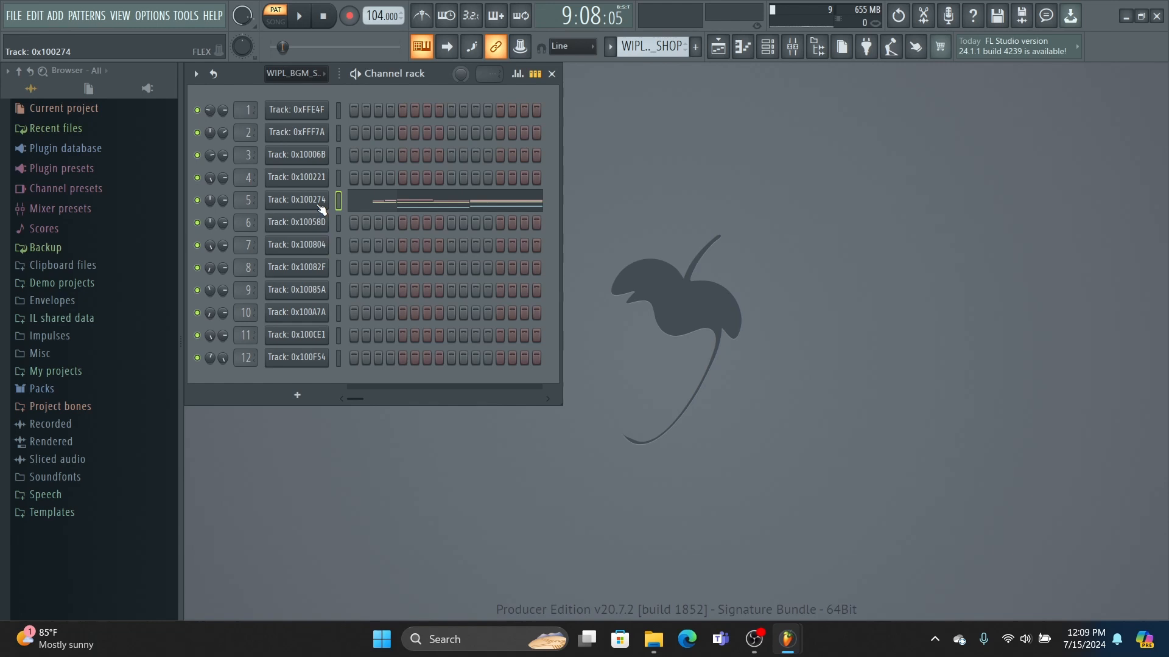
Step: Run the Prepare for MIDI export macro to convert all channels into MIDI Out channels
{"action": "left_click", "coordinate": [186, 16]}
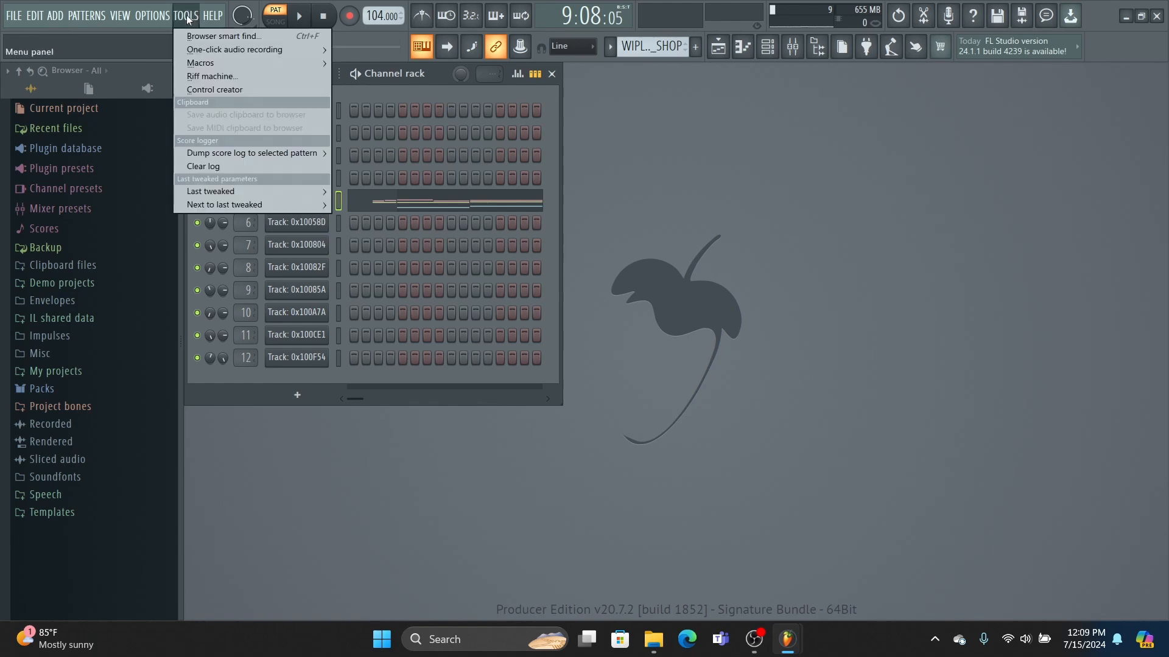
{"action": "mouse_move", "coordinate": [204, 63]}
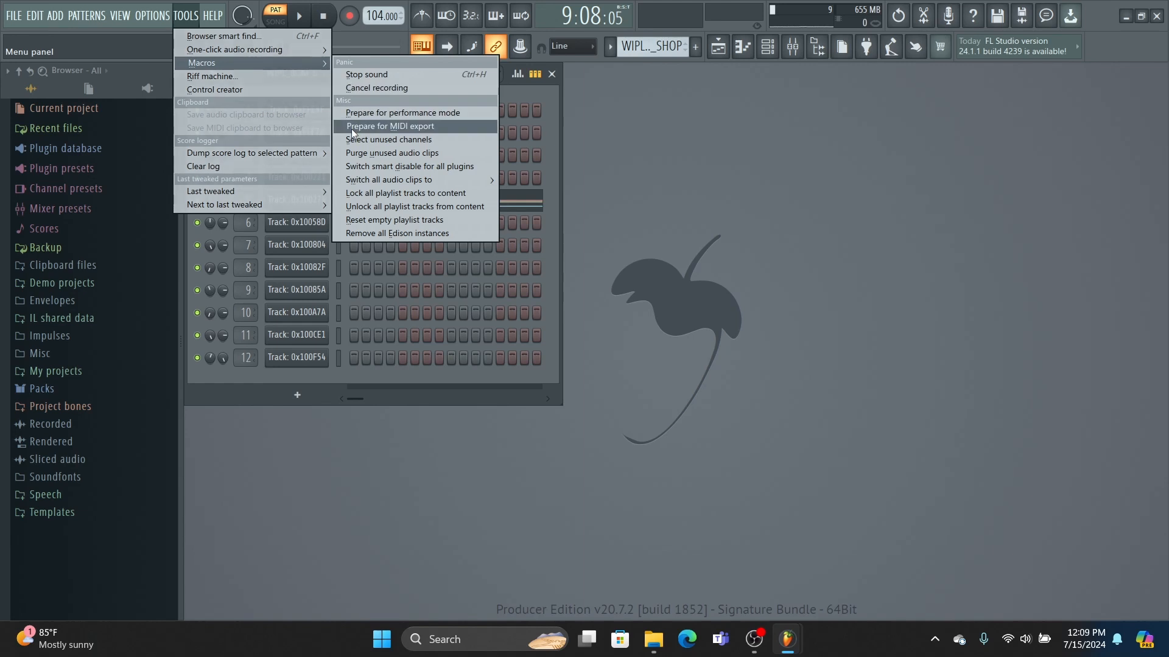
{"action": "left_click", "coordinate": [352, 130]}
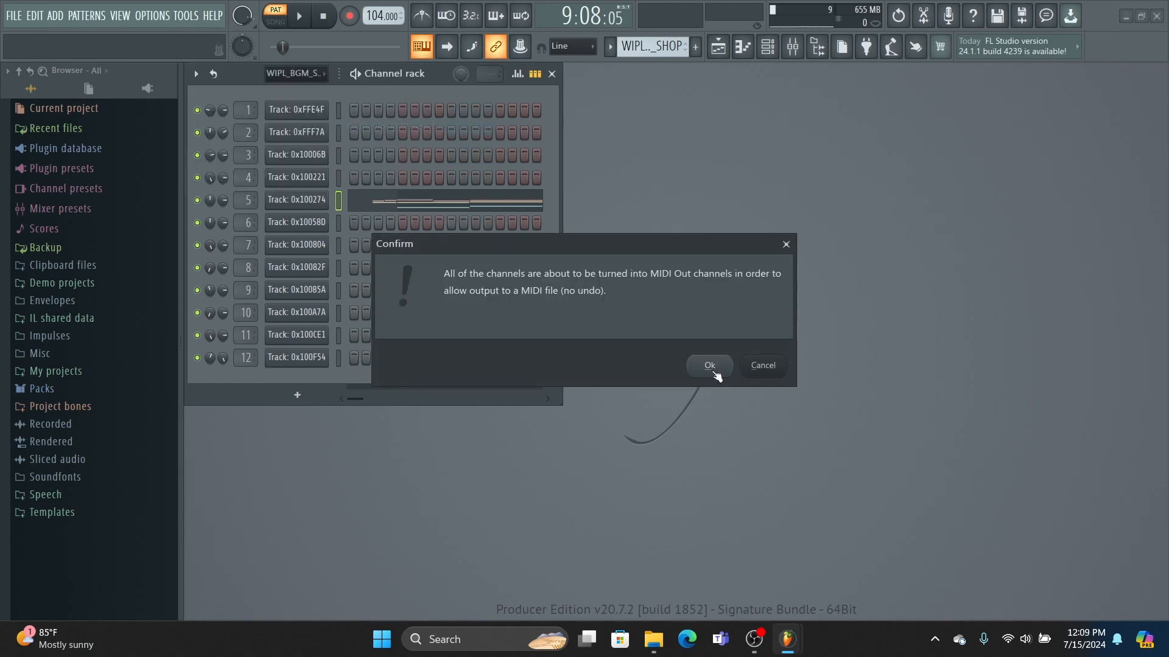
{"action": "left_click", "coordinate": [713, 370]}
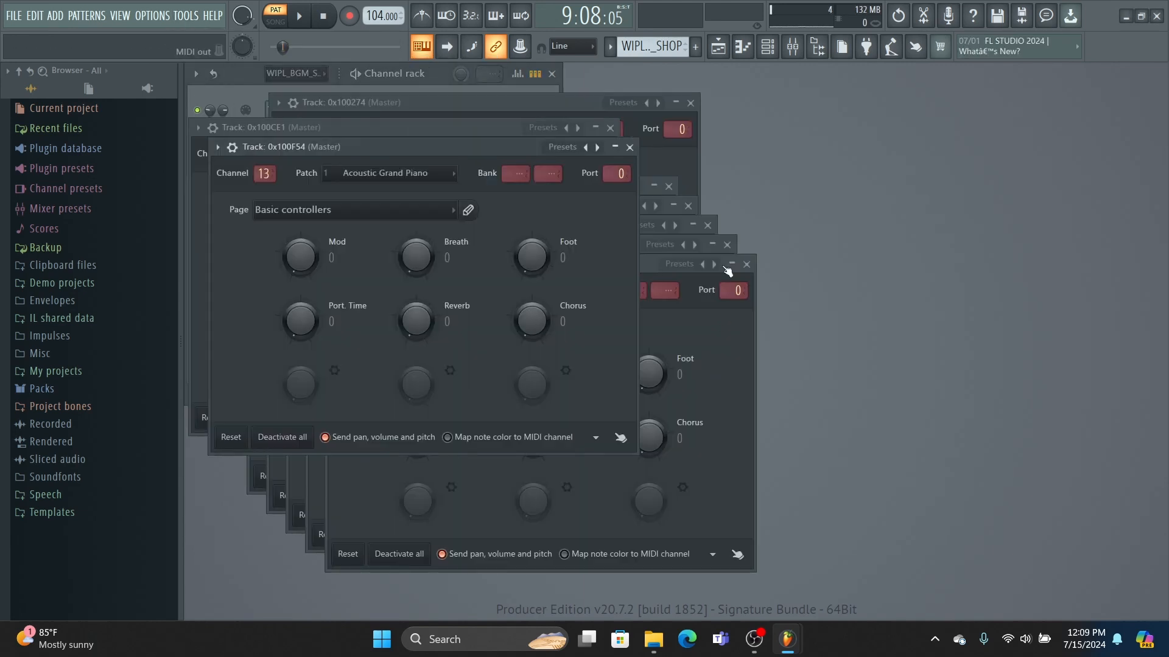
Step: Close all of the open MIDI Out channel windows so only the channel rack remains
{"action": "left_click", "coordinate": [746, 264]}
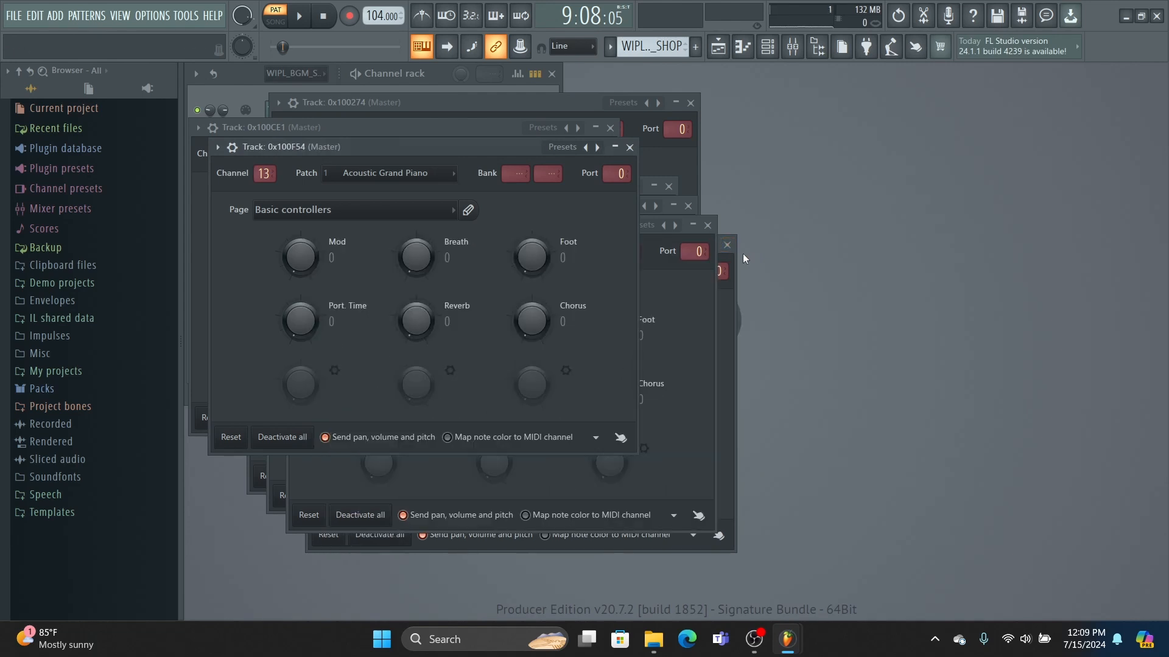
{"action": "left_click", "coordinate": [727, 245]}
{"action": "left_click", "coordinate": [707, 225]}
{"action": "left_click", "coordinate": [688, 205]}
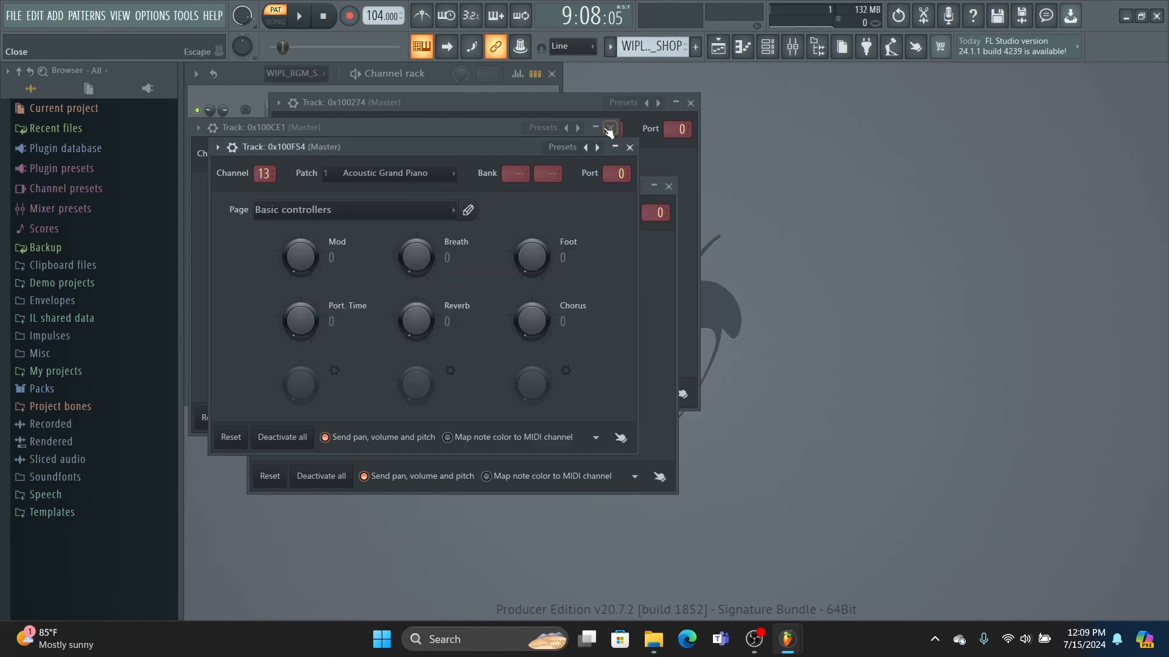
{"action": "left_click", "coordinate": [629, 148]}
{"action": "left_click", "coordinate": [609, 127]}
{"action": "left_click", "coordinate": [669, 186]}
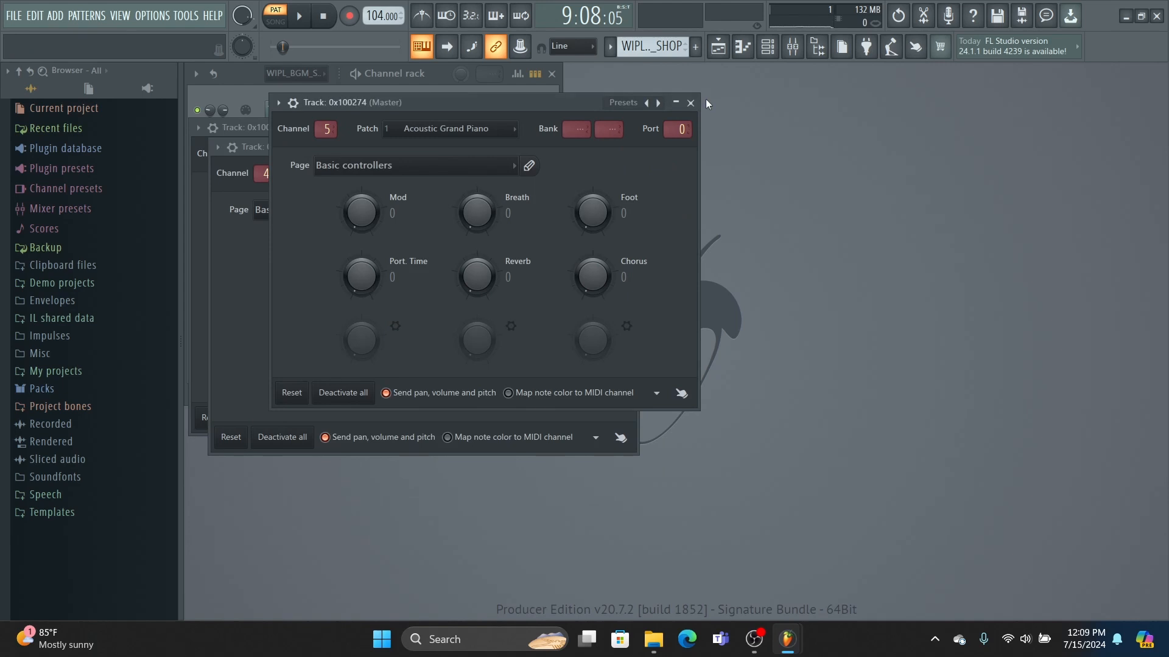
{"action": "left_click", "coordinate": [692, 104]}
{"action": "left_click", "coordinate": [630, 148]}
{"action": "left_click", "coordinate": [621, 127]}
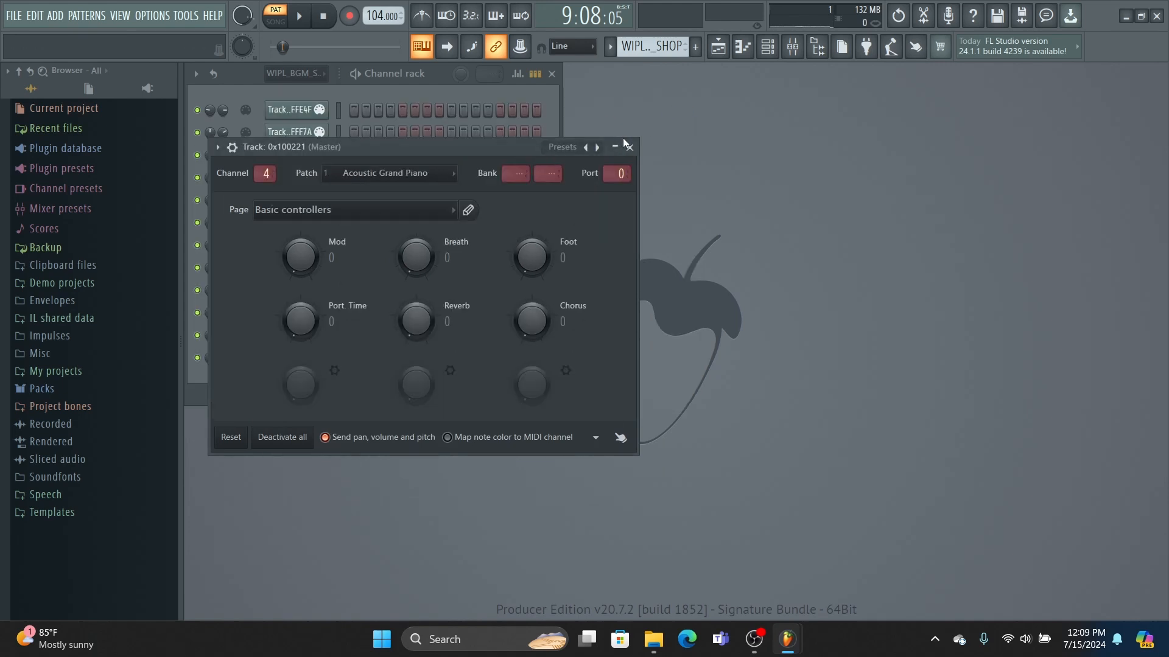
{"action": "left_click", "coordinate": [629, 146]}
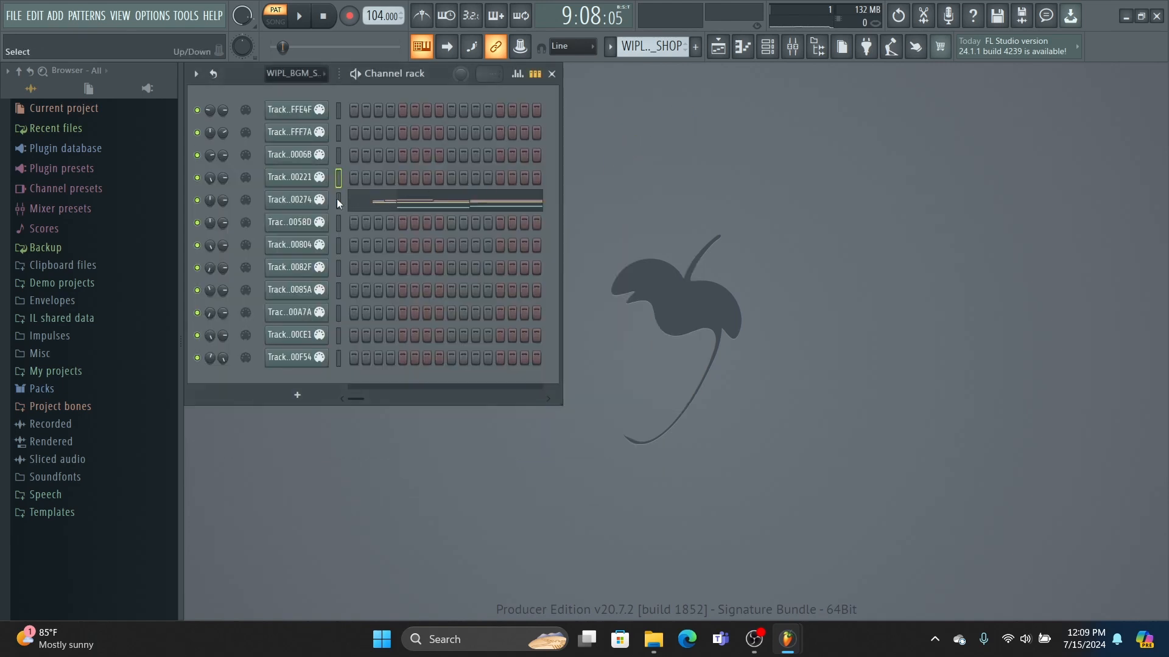
Step: Set the MIDI Out patch of Track: 0x100274 to Electric Piano 1 and close its window
{"action": "left_click", "coordinate": [286, 200]}
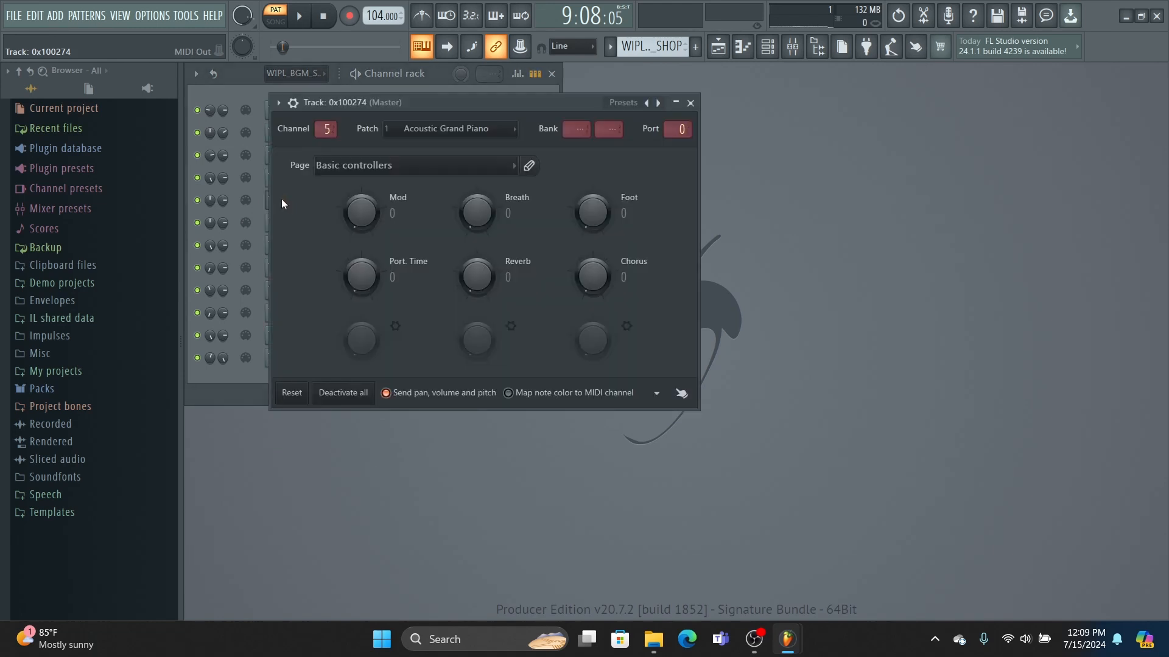
{"action": "left_click", "coordinate": [432, 131]}
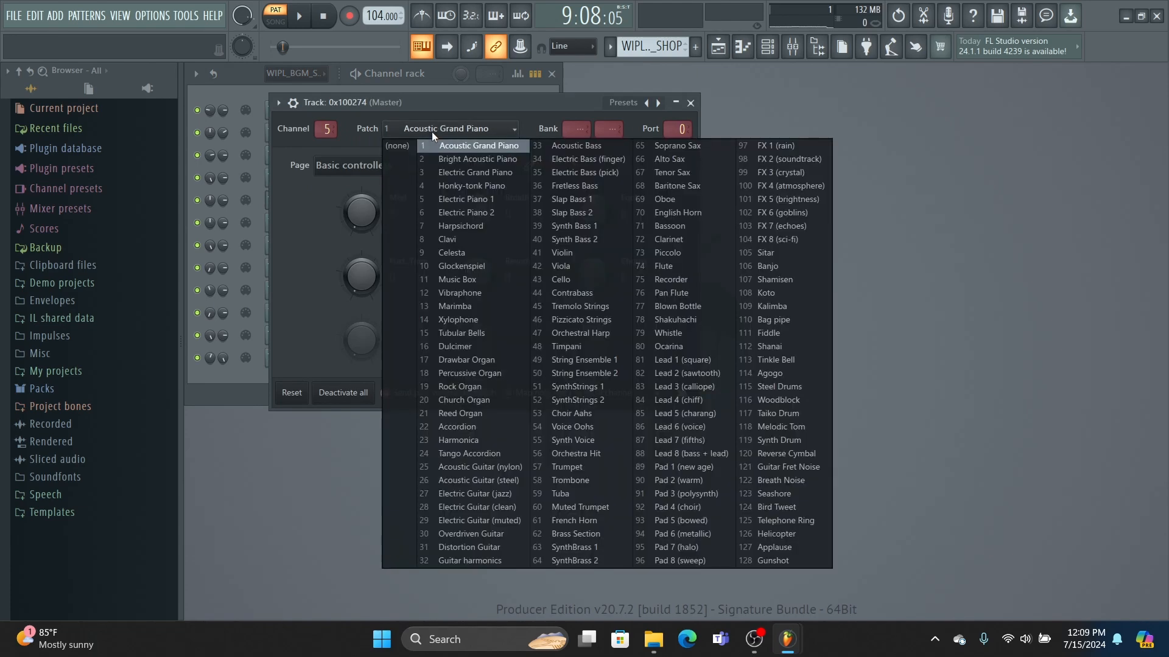
{"action": "left_click", "coordinate": [467, 198]}
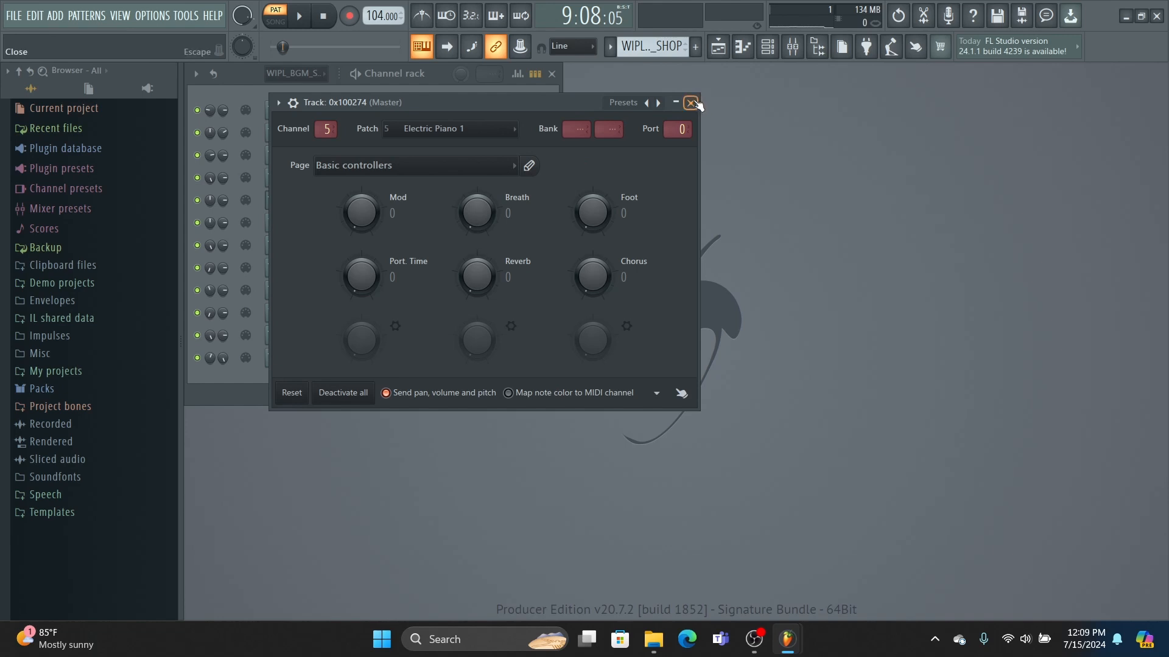
{"action": "left_click", "coordinate": [691, 103]}
Step: Start a MIDI file export and choose Downloads\GotaSequenceCmd (1)\bin\Debug as the destination folder
{"action": "left_click", "coordinate": [14, 15]}
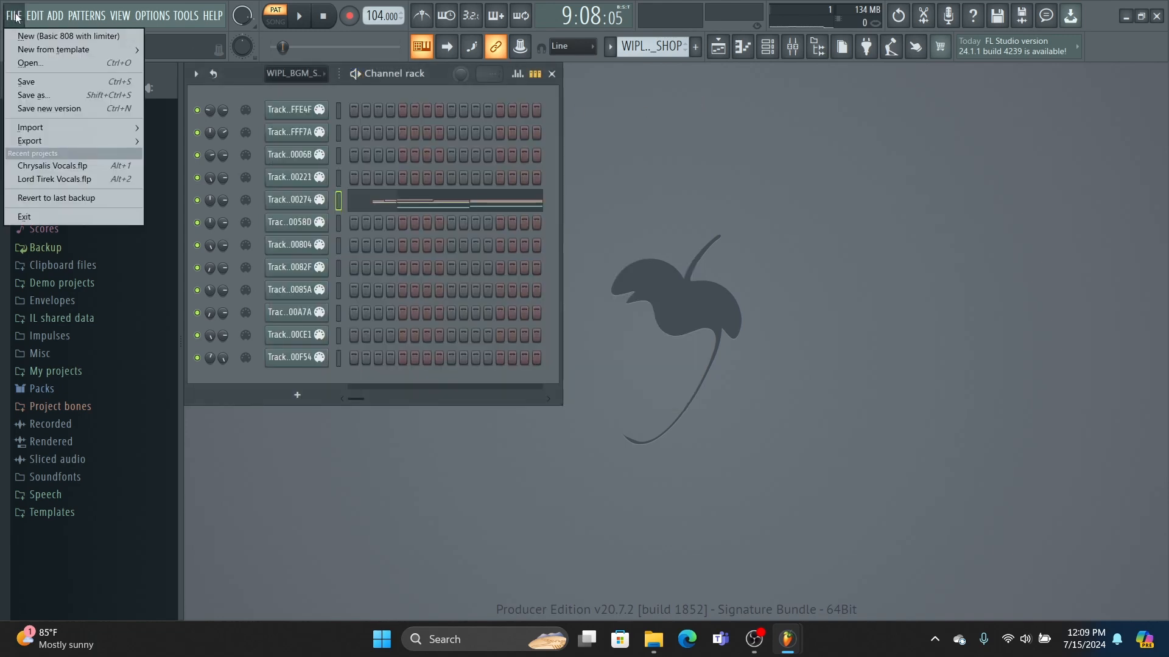
{"action": "mouse_move", "coordinate": [61, 140]}
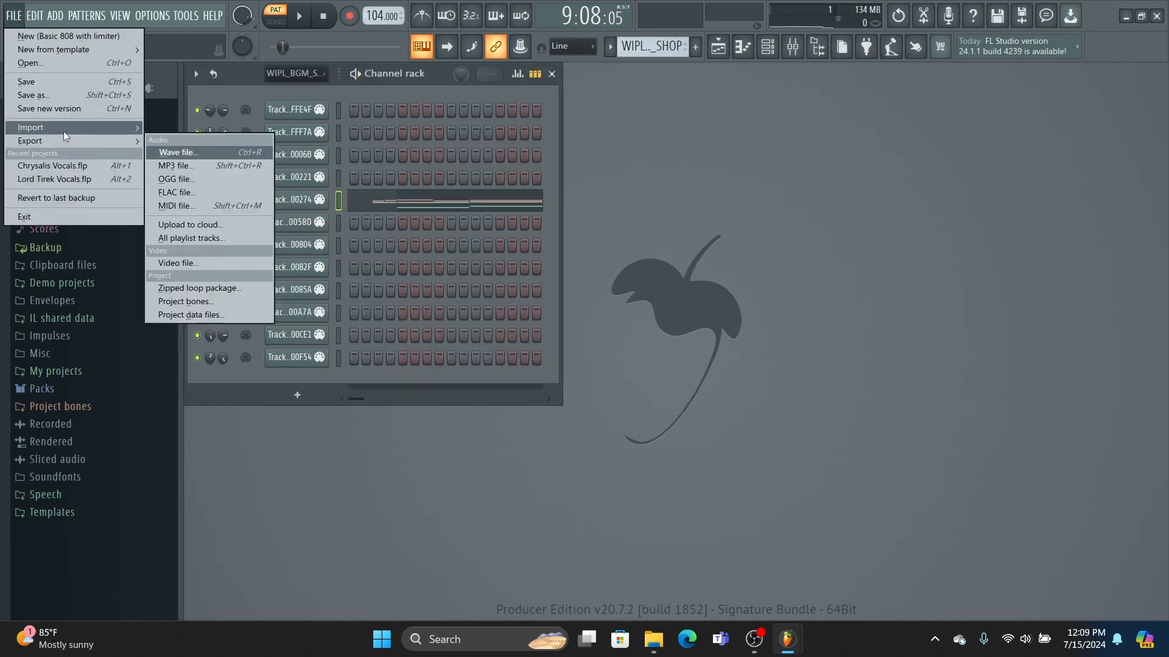
{"action": "left_click", "coordinate": [171, 206]}
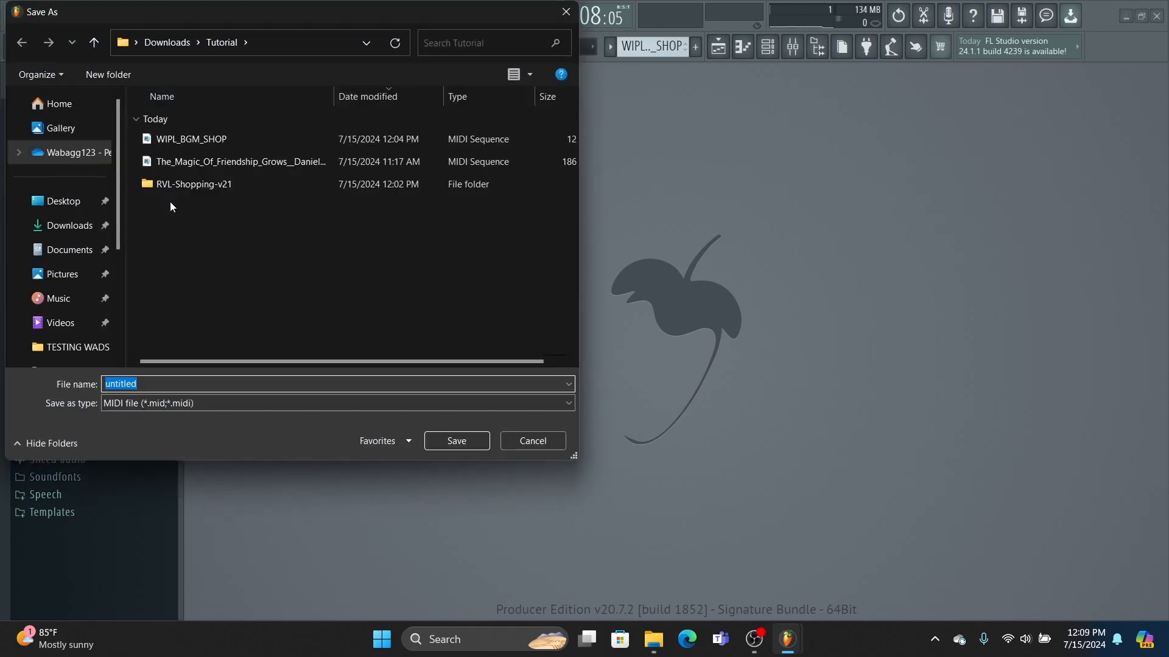
{"action": "left_click", "coordinate": [65, 225]}
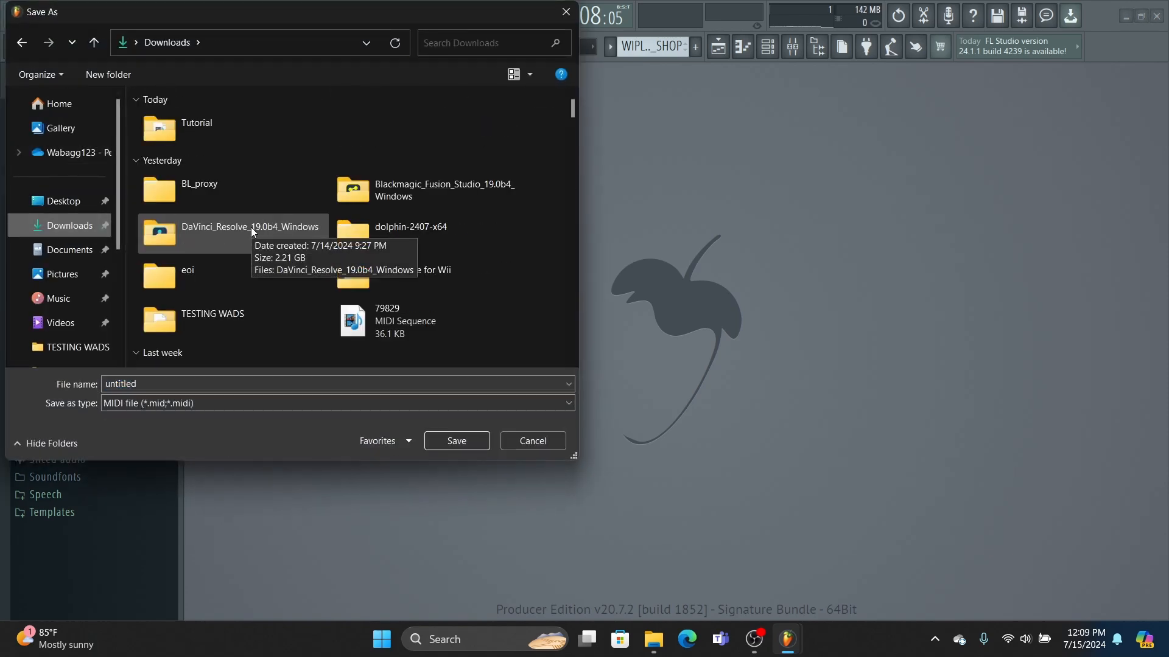
{"action": "scroll", "coordinate": [251, 228], "scroll_direction": "down", "scroll_amount": 5}
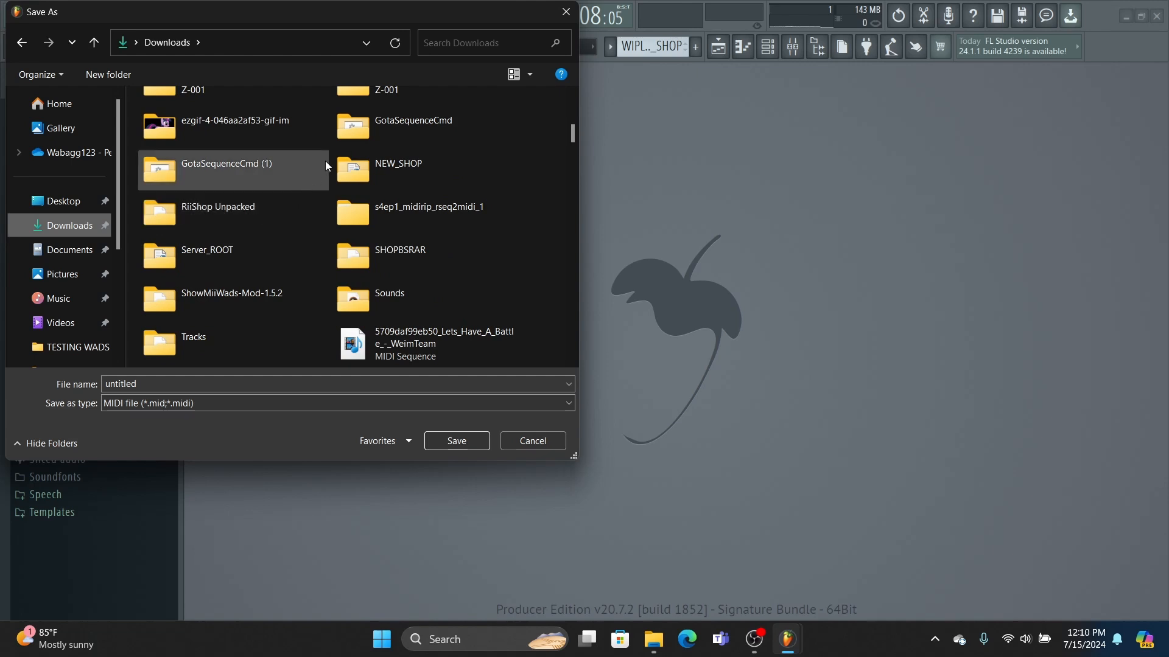
{"action": "left_click", "coordinate": [272, 166]}
{"action": "double_click", "coordinate": [270, 165]}
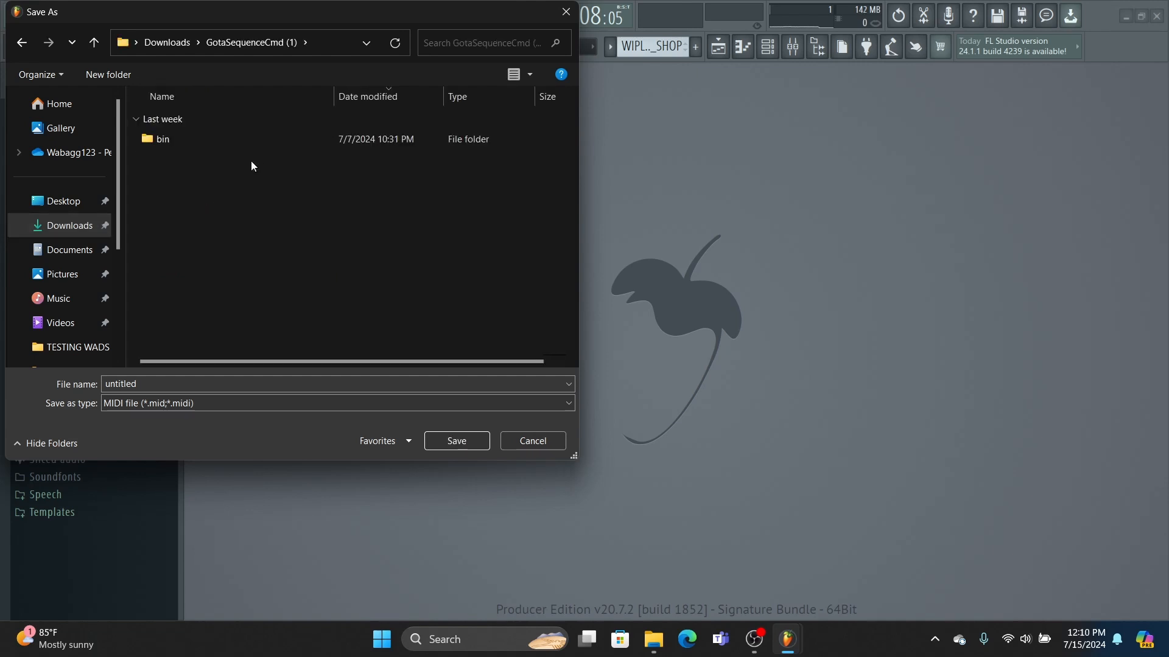
{"action": "left_click", "coordinate": [198, 139]}
{"action": "double_click", "coordinate": [196, 138]}
{"action": "left_click", "coordinate": [197, 138]}
{"action": "double_click", "coordinate": [198, 137]}
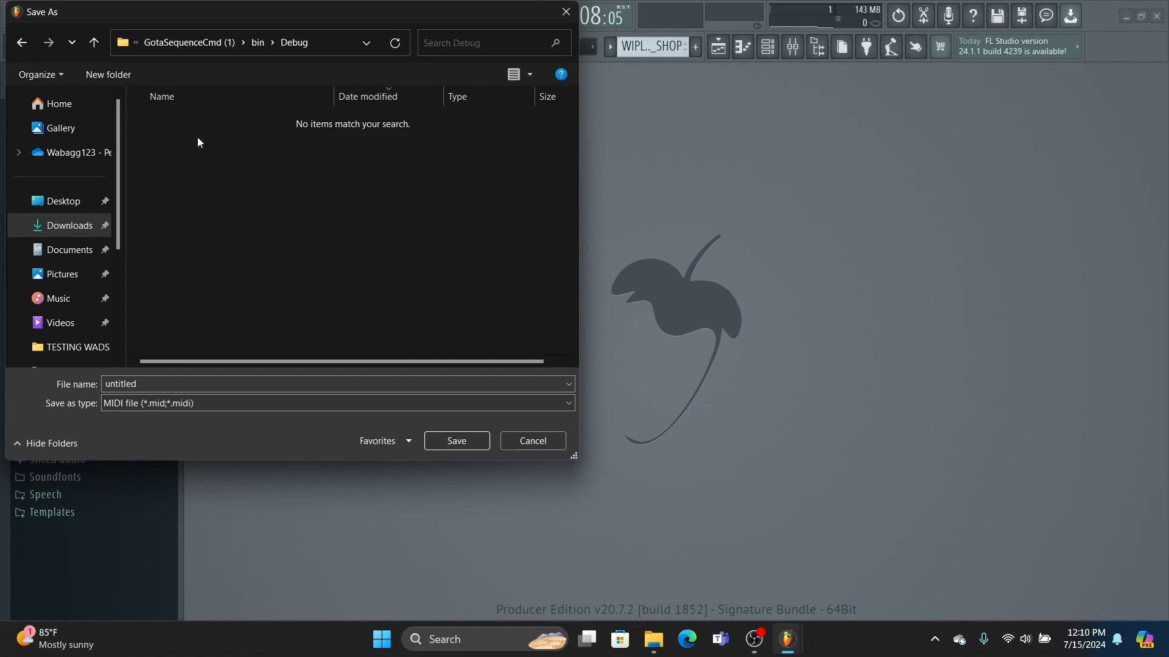
Step: Name the exported MIDI file Z.mid and save it in the Debug folder
{"action": "left_click", "coordinate": [240, 381]}
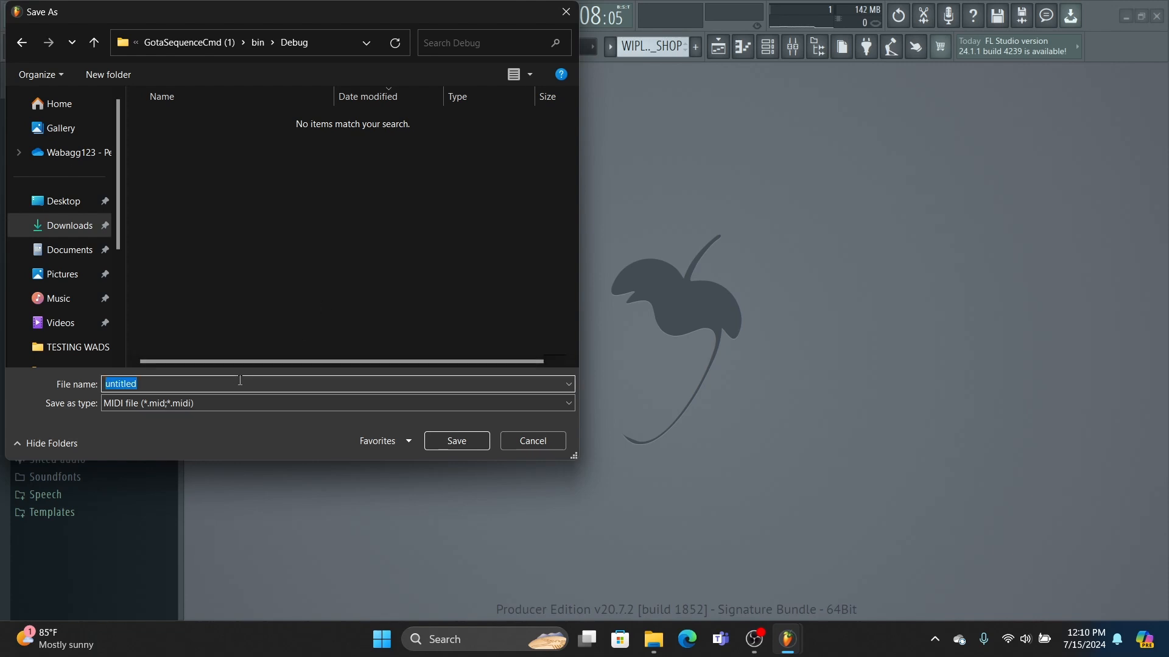
{"action": "type", "text": "Z.mid"}
{"action": "left_click", "coordinate": [461, 441]}
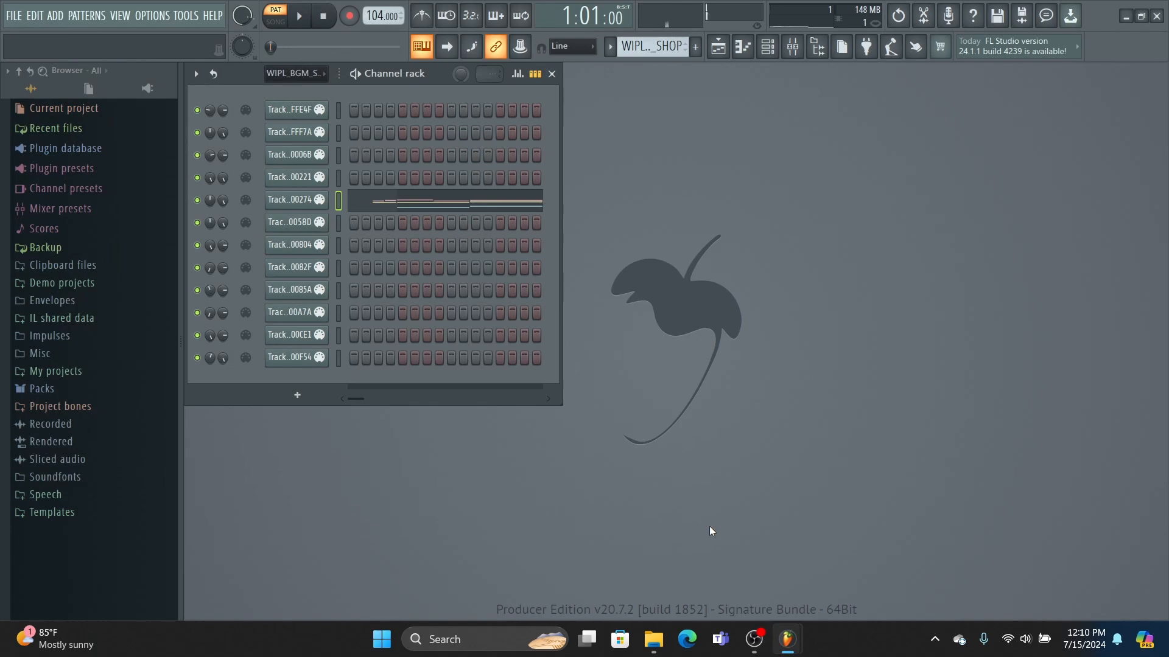
Step: Switch to File Explorer and open the folder Downloads\GotaSequenceCmd (1)\bin\Debug
{"action": "left_click", "coordinate": [653, 639]}
{"action": "left_click_drag", "start_coordinate": [475, 364], "coordinate": [720, 40]}
{"action": "left_click", "coordinate": [446, 67]}
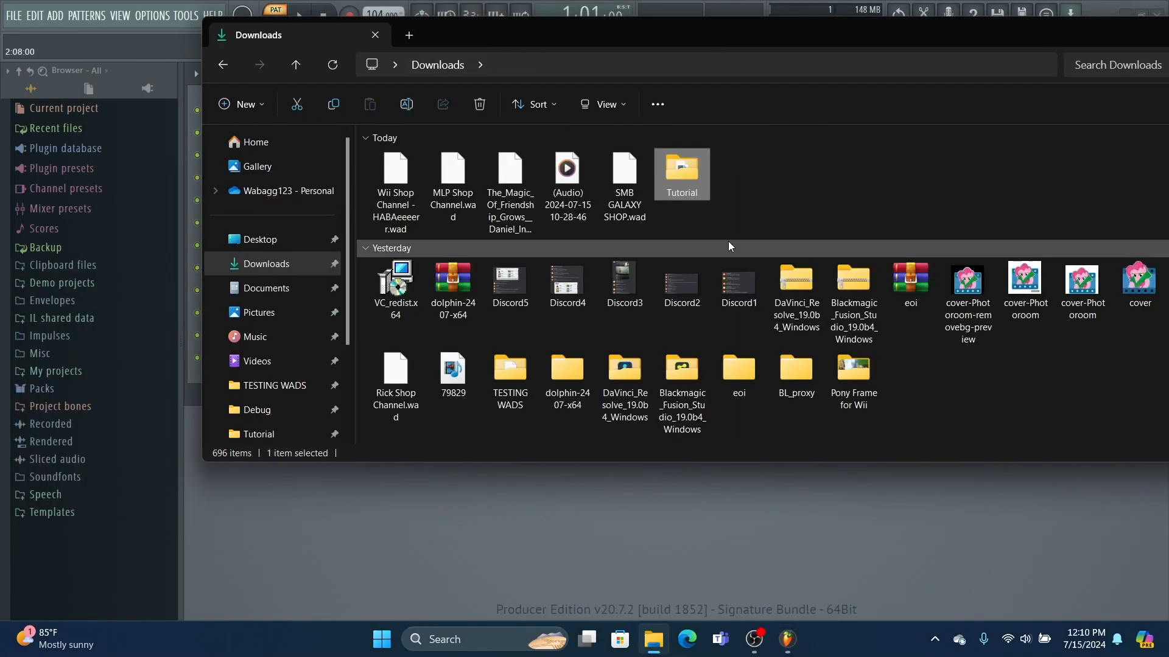
{"action": "scroll", "coordinate": [729, 245], "scroll_direction": "down", "scroll_amount": 10}
{"action": "left_click_drag", "start_coordinate": [832, 37], "coordinate": [611, 44]}
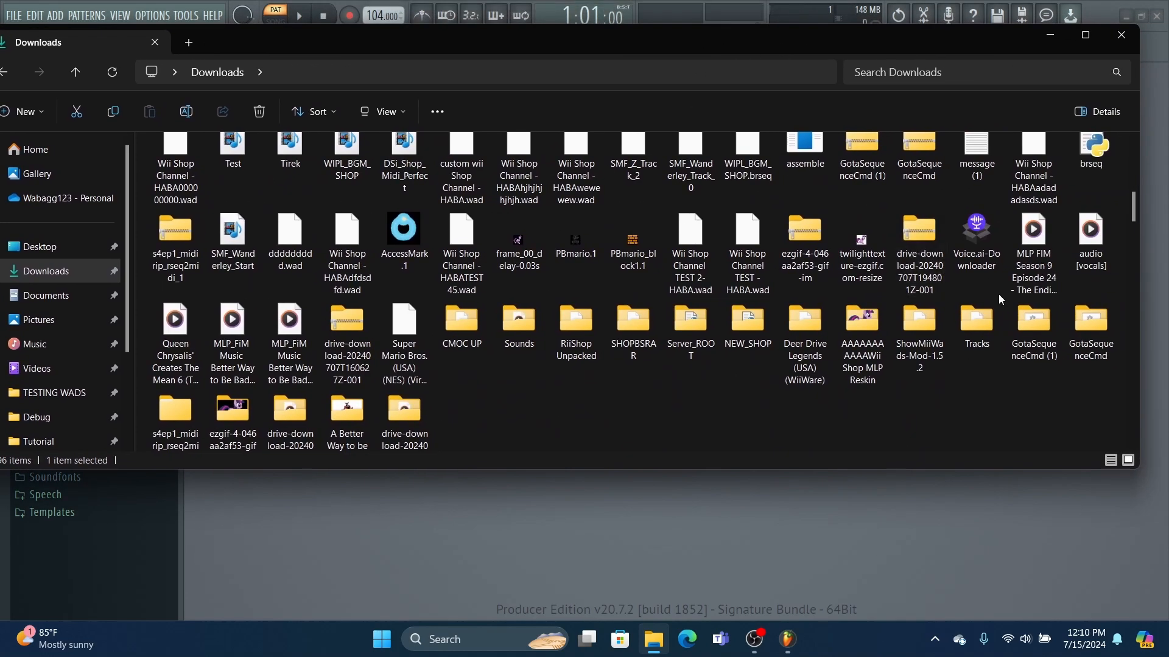
{"action": "double_click", "coordinate": [1048, 323]}
{"action": "double_click", "coordinate": [381, 182]}
{"action": "double_click", "coordinate": [382, 184]}
Step: Play the exported Z MIDI file, skip to near its end, and close the media player
{"action": "left_click", "coordinate": [358, 184]}
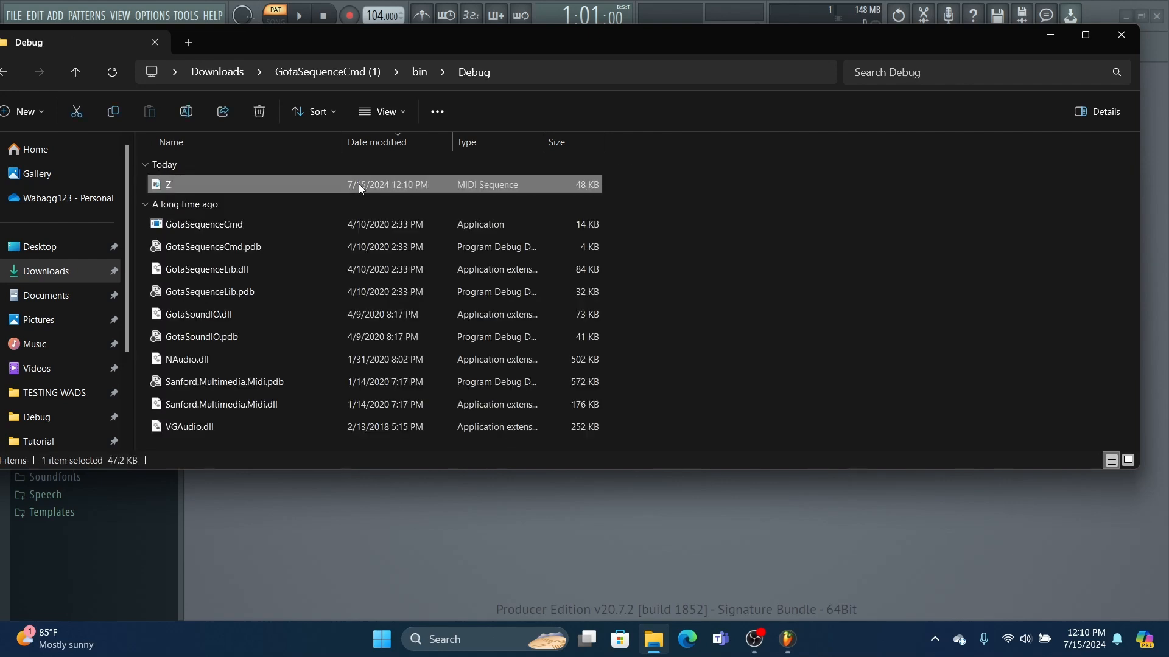
{"action": "double_click", "coordinate": [359, 184]}
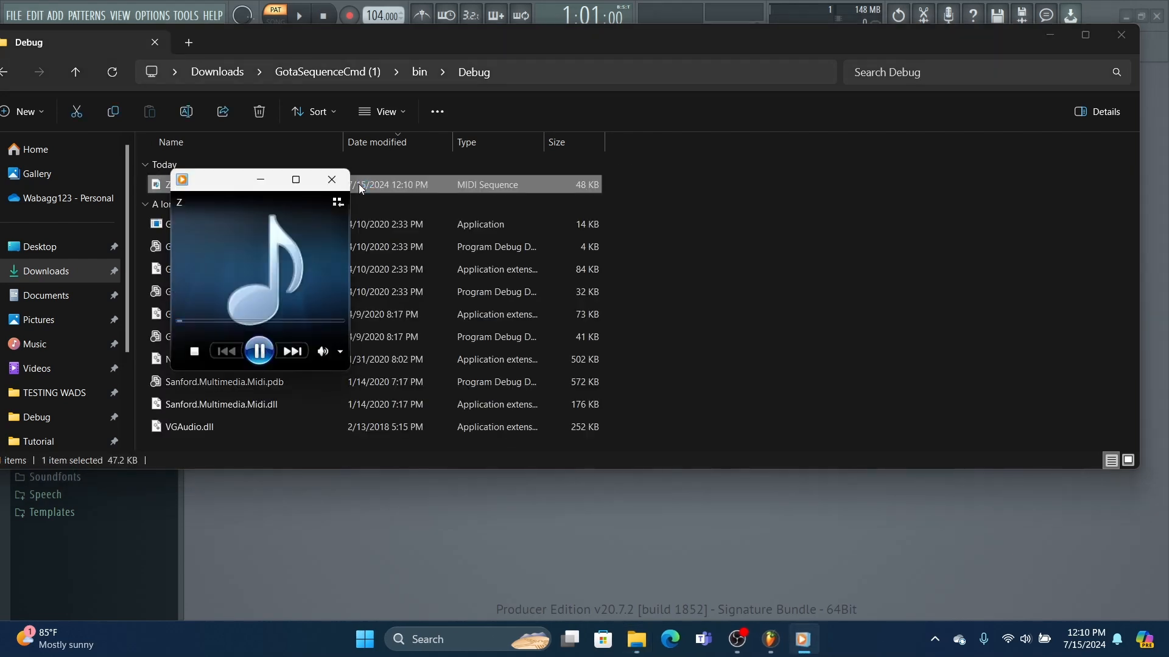
{"action": "left_click", "coordinate": [321, 321]}
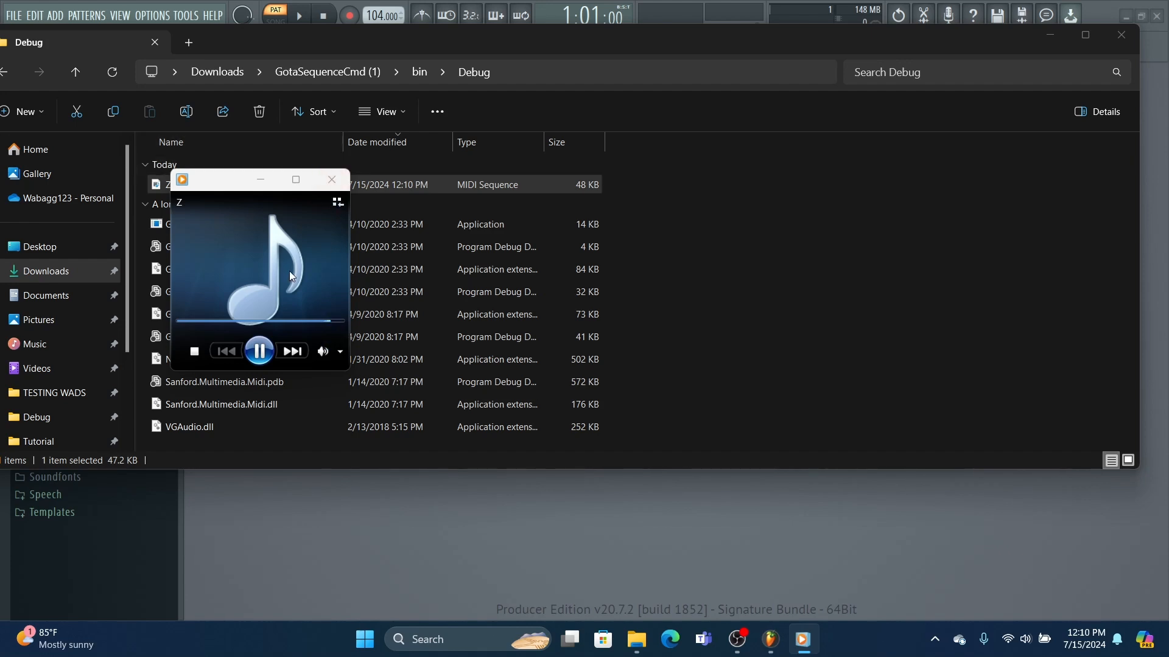
{"action": "left_click", "coordinate": [332, 180]}
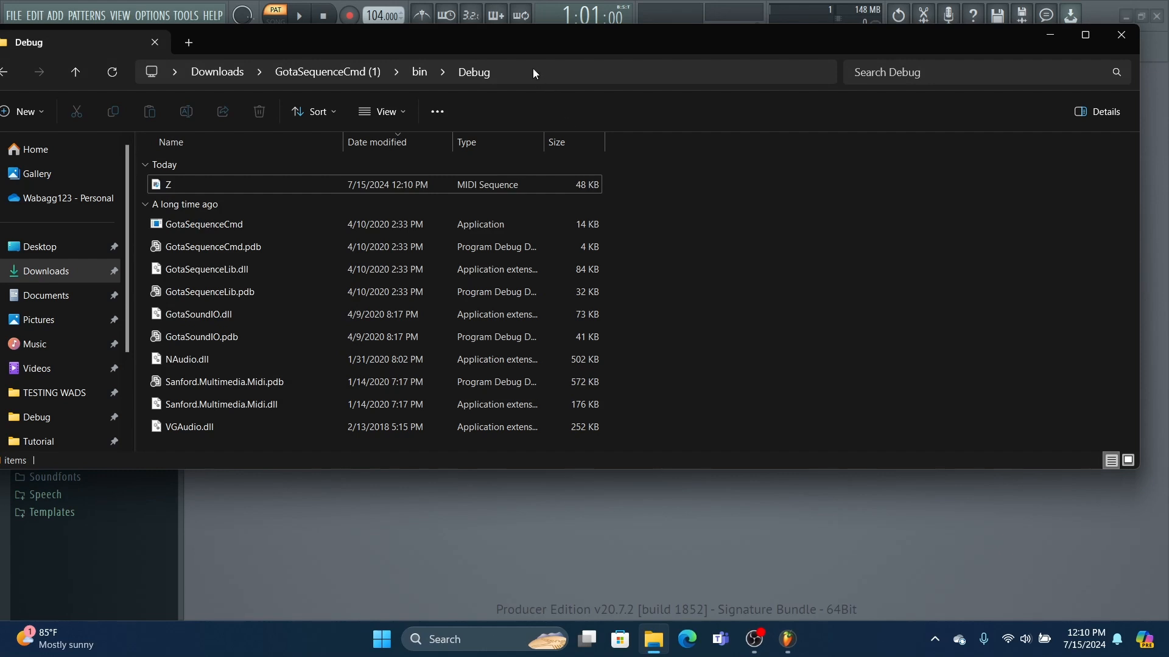
Step: Open a command prompt in the GotaSequenceCmd (1)\bin\Debug folder by entering cmd as its path
{"action": "left_click", "coordinate": [577, 67]}
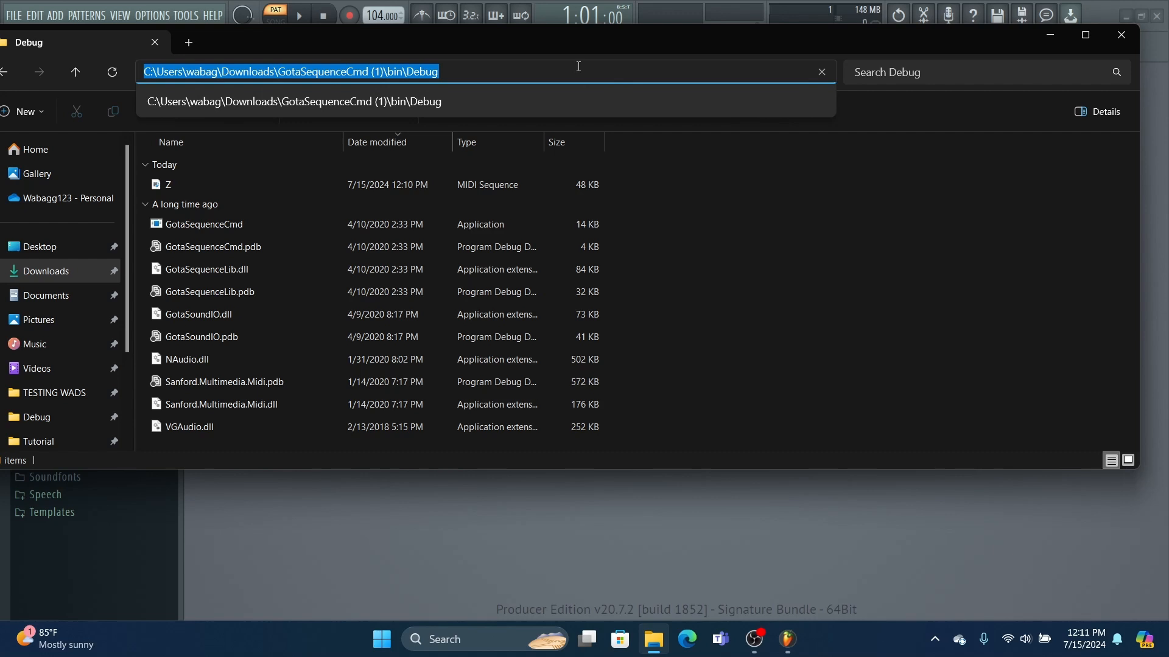
{"action": "type", "text": "cm"}
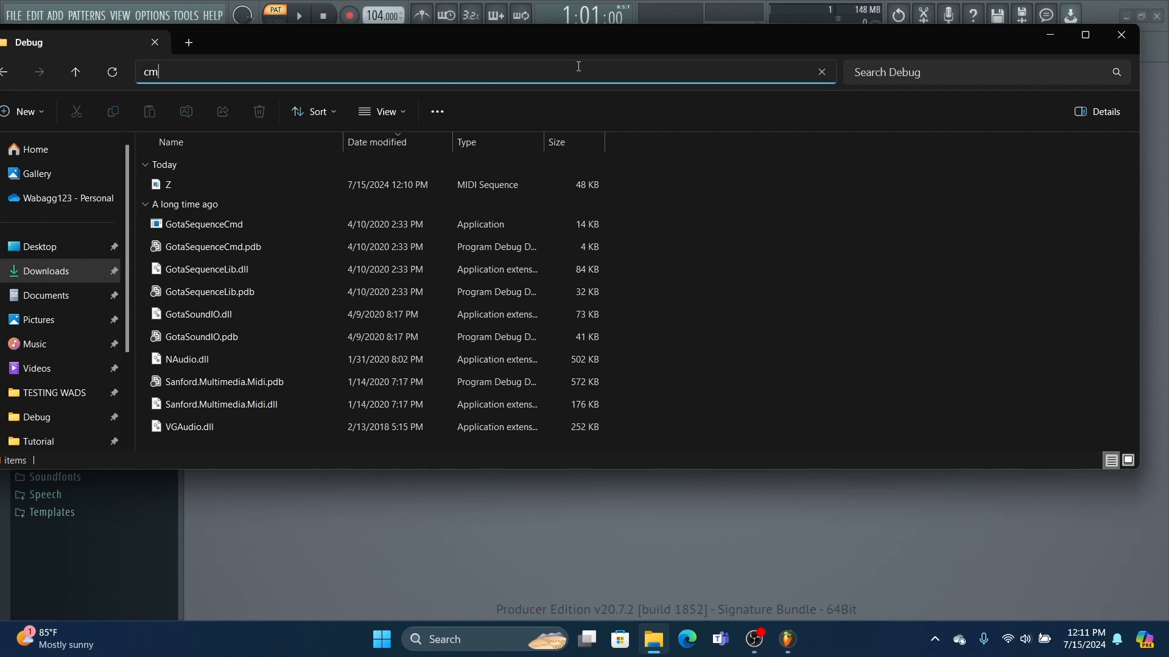
{"action": "type", "text": "d"}
{"action": "key", "text": "Return"}
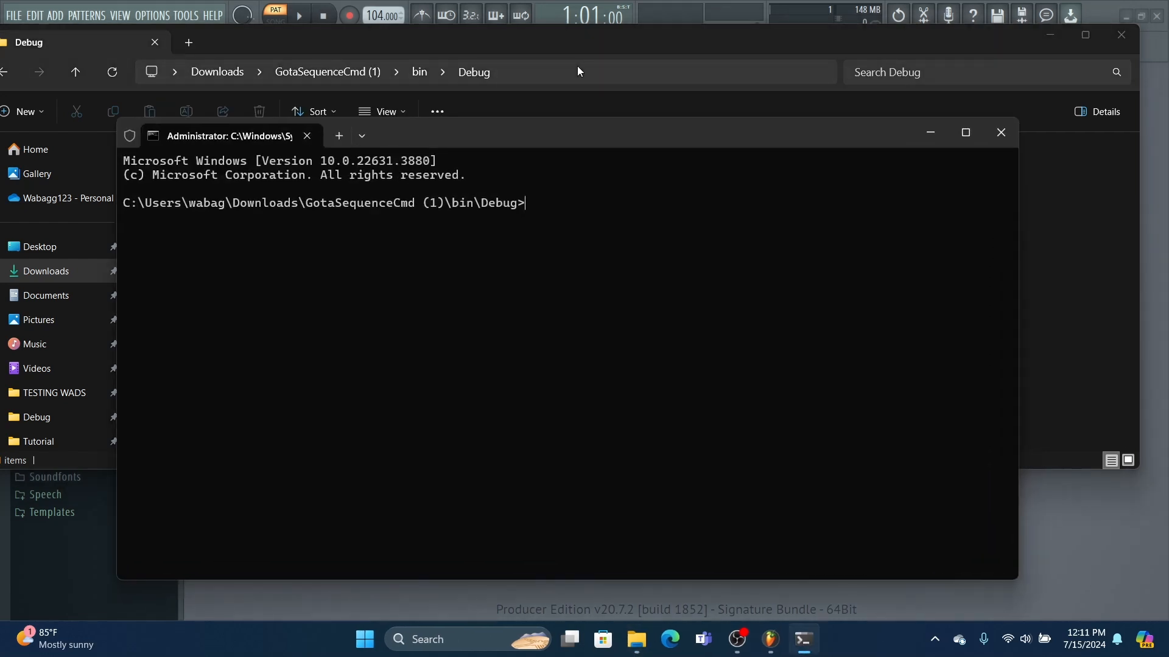
Step: Convert the MIDI file by running GotaSequenceCmd.exe from_midi Z.mid, and minimize the command prompt
{"action": "type", "text": "GotaSequence"}
{"action": "type", "text": "Cmd"}
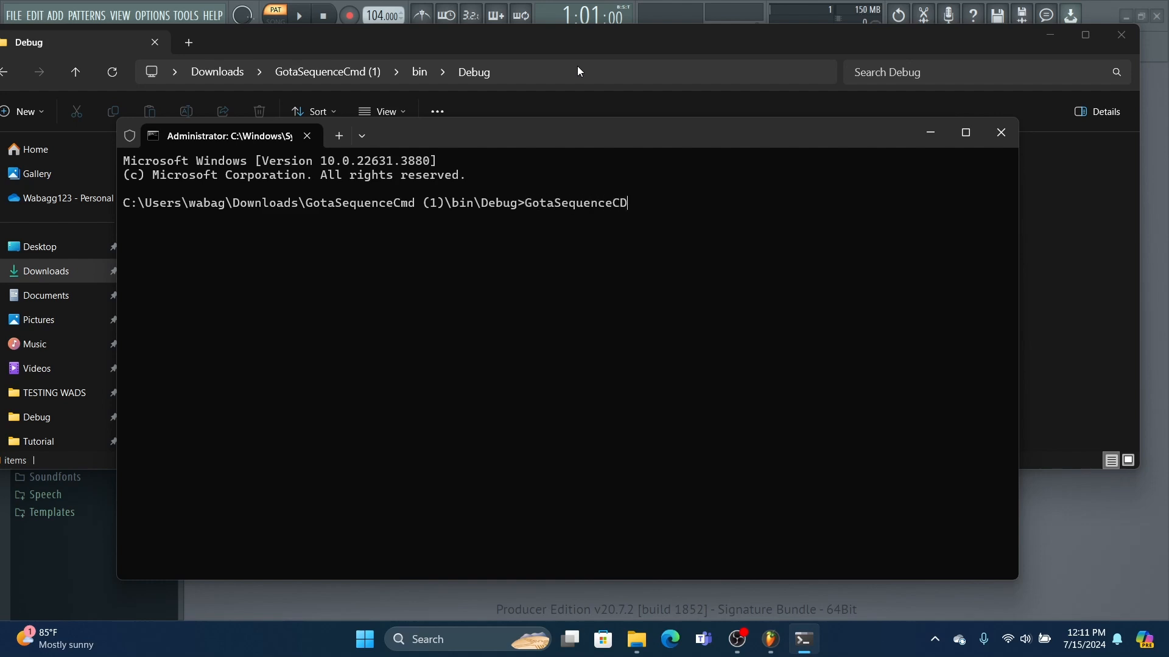
{"action": "type", "text": ".exe from_midi Z.mid"}
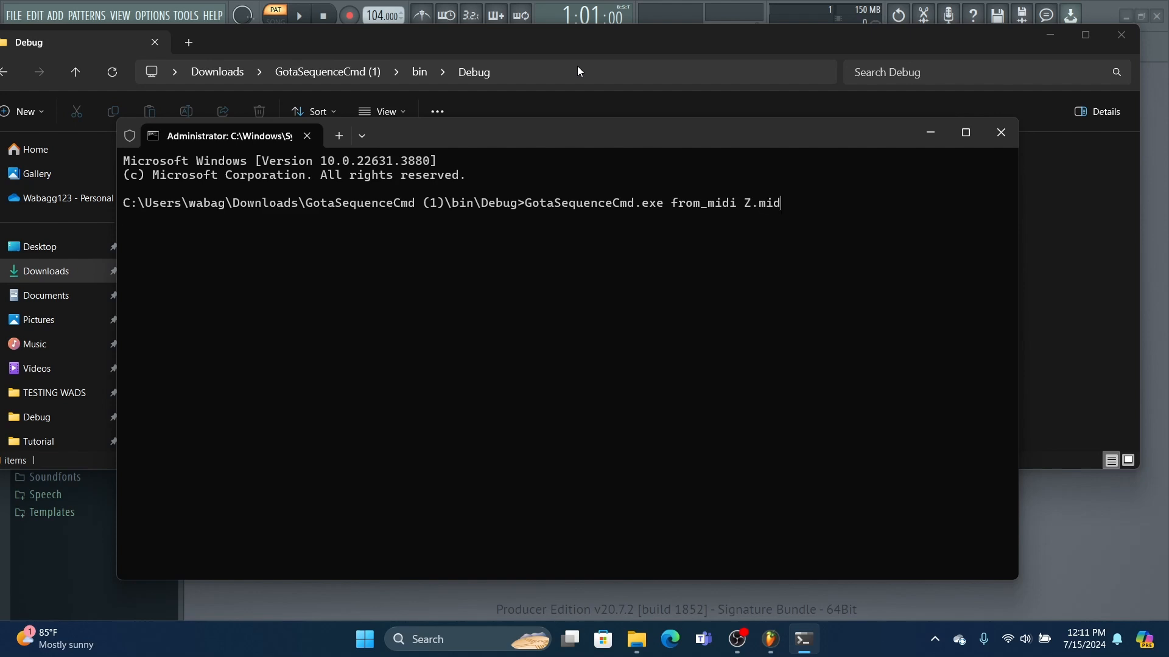
{"action": "key", "text": "Return"}
{"action": "left_click", "coordinate": [920, 131]}
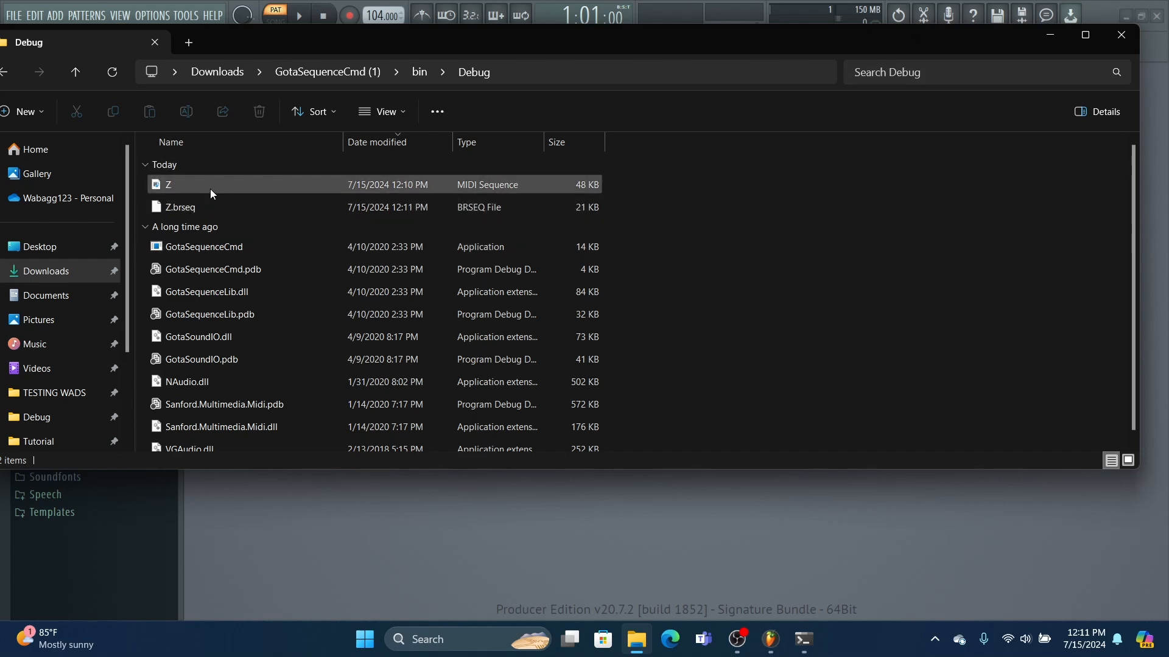
Step: Open the folder Downloads\Tutorial\RVL-Shopping-v21\00000002_app_OUT\arc\sound in File Explorer
{"action": "left_click", "coordinate": [46, 271]}
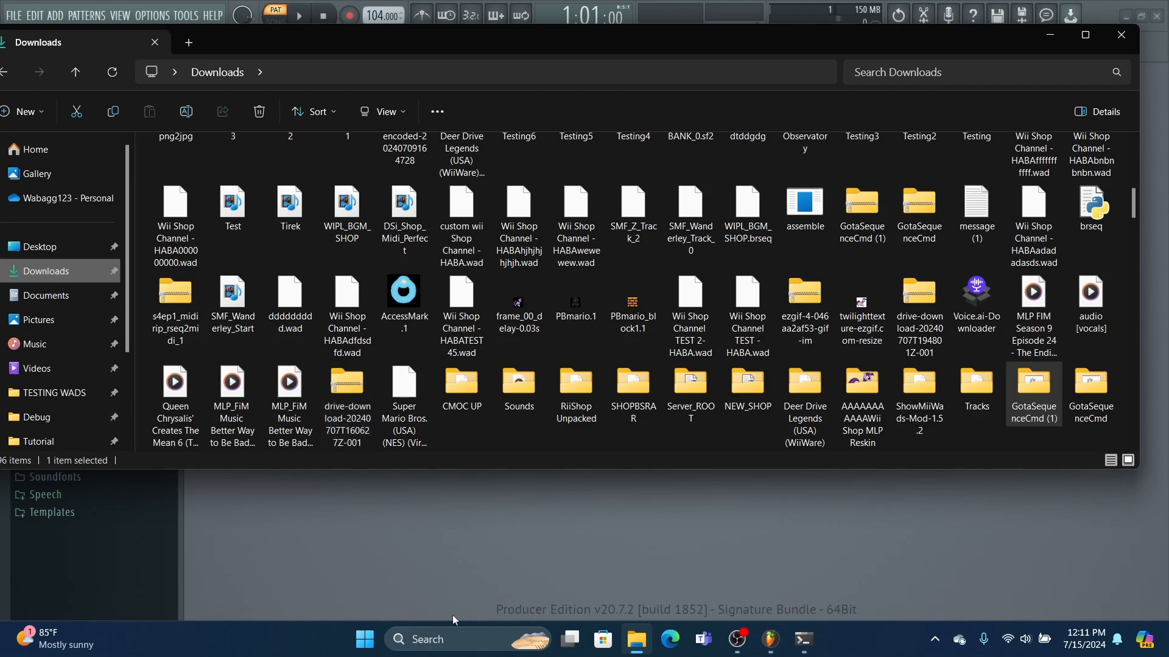
{"action": "scroll", "coordinate": [458, 408], "scroll_direction": "up", "scroll_amount": 5}
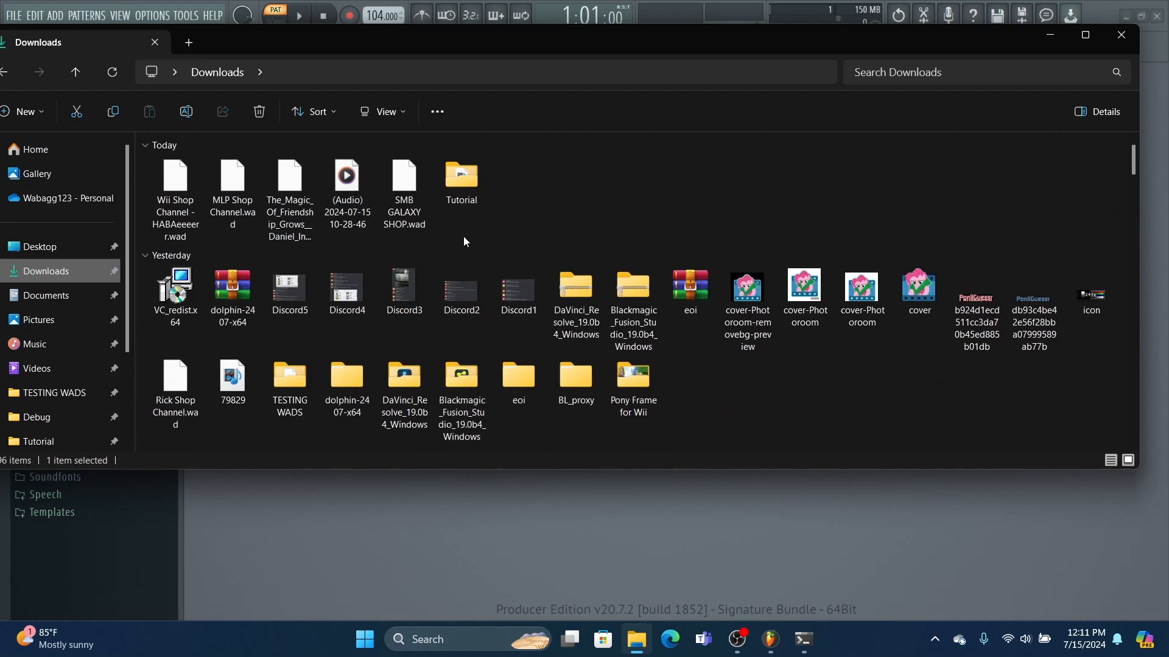
{"action": "double_click", "coordinate": [453, 195]}
{"action": "double_click", "coordinate": [276, 231]}
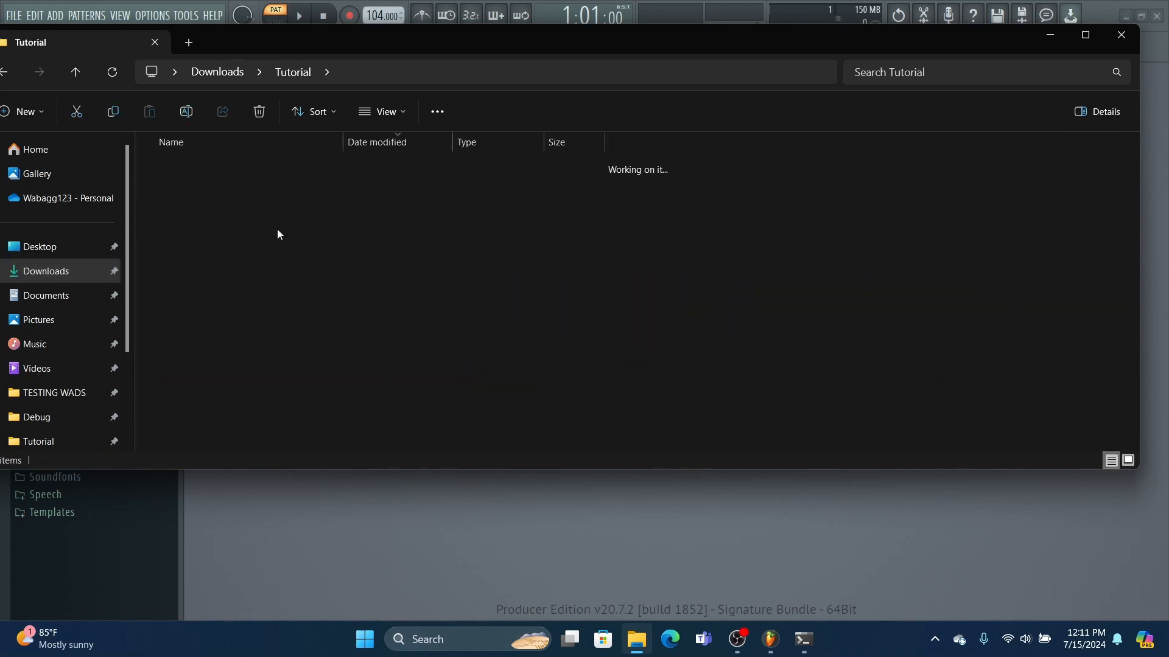
{"action": "scroll", "coordinate": [286, 213], "scroll_direction": "down", "scroll_amount": 4}
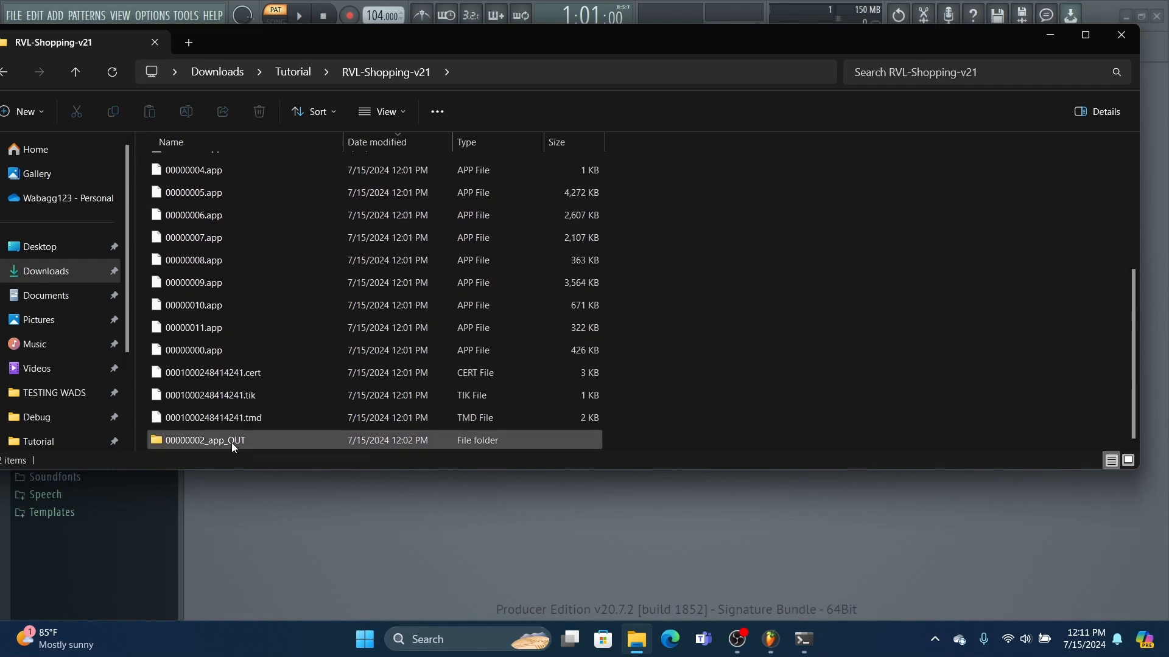
{"action": "double_click", "coordinate": [244, 442]}
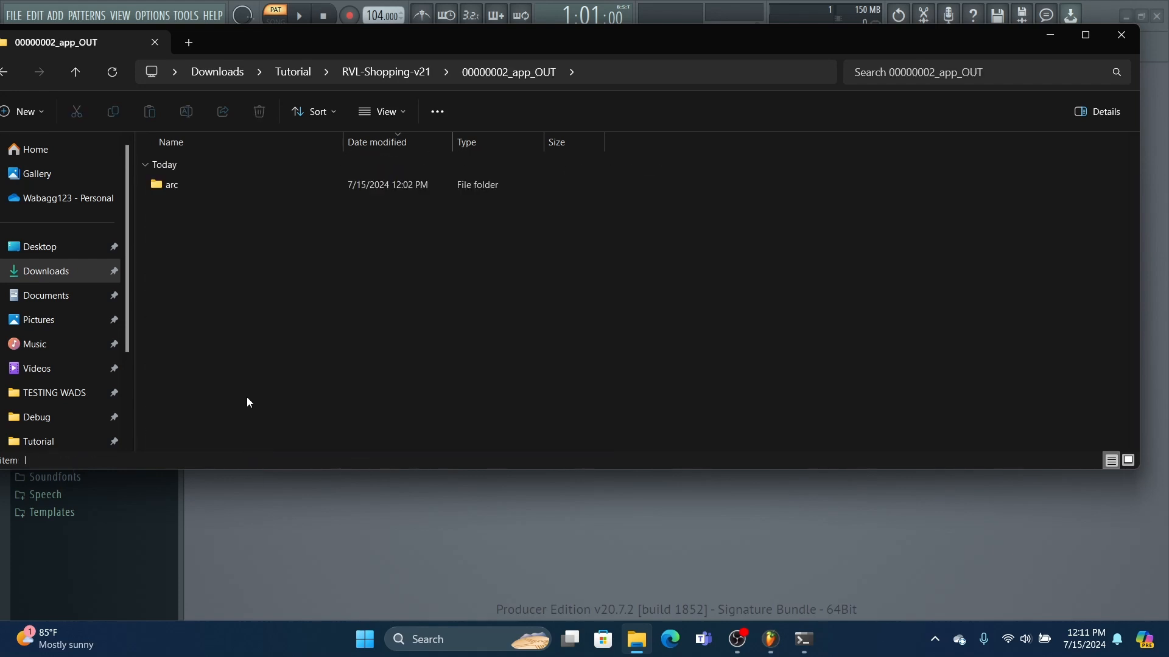
{"action": "double_click", "coordinate": [247, 184]}
{"action": "double_click", "coordinate": [241, 365]}
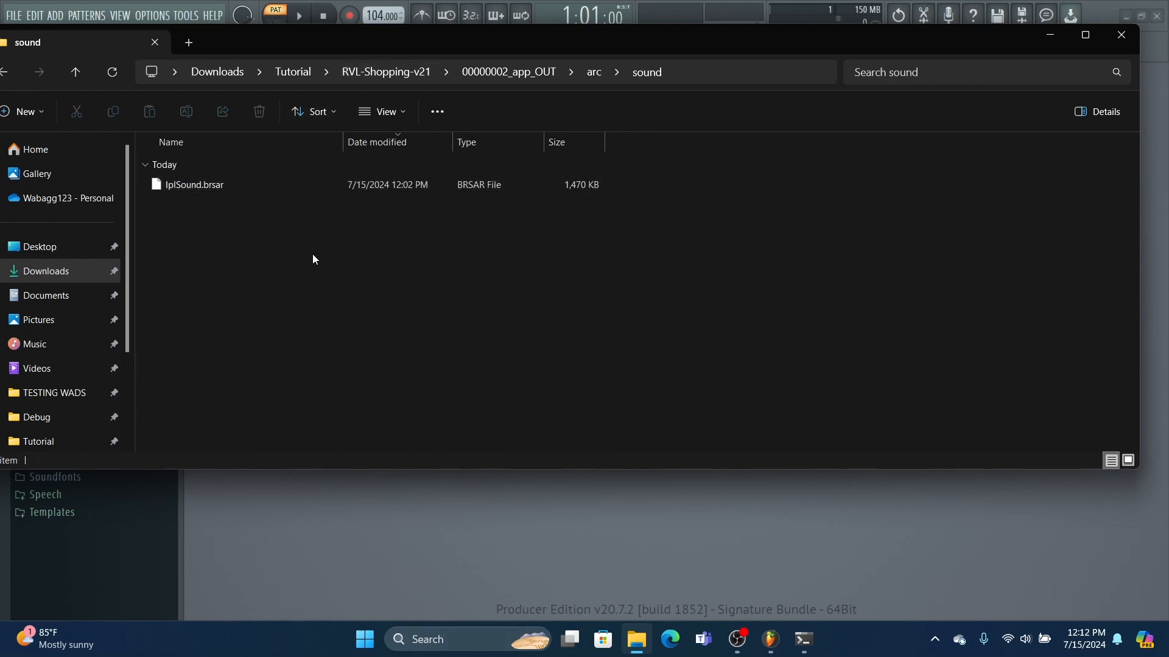
Step: Find and launch BrawlCrate.exe, and move its window clear of the sound folder's file list
{"action": "left_click", "coordinate": [406, 639]}
{"action": "type", "text": "brawl"}
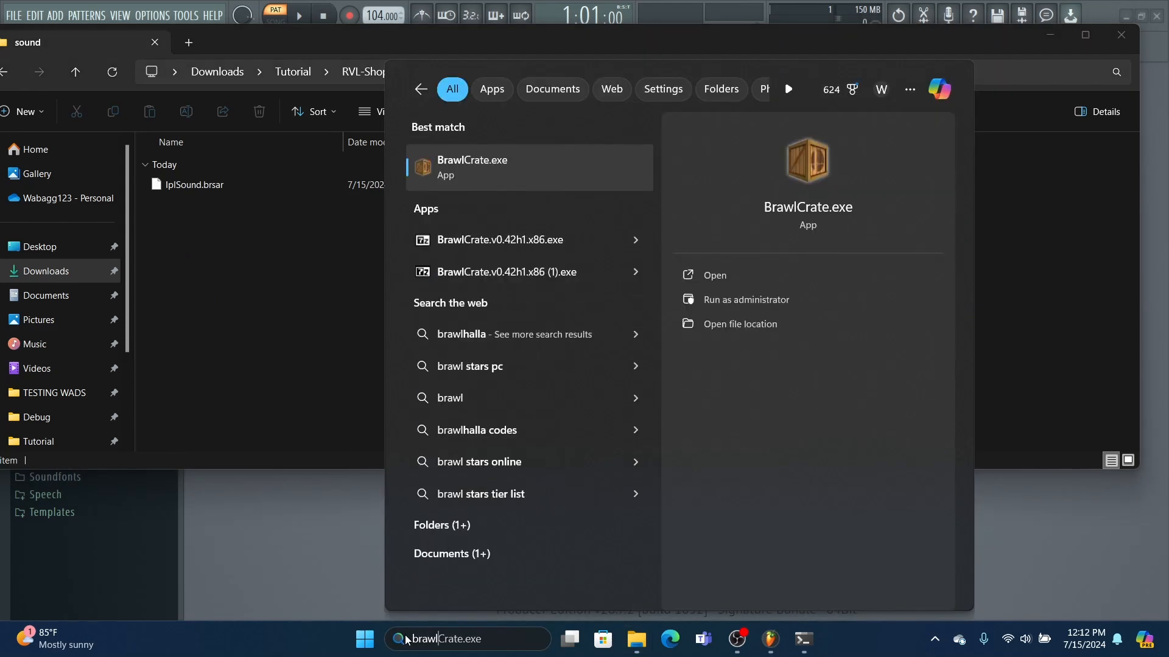
{"action": "key", "text": "Return"}
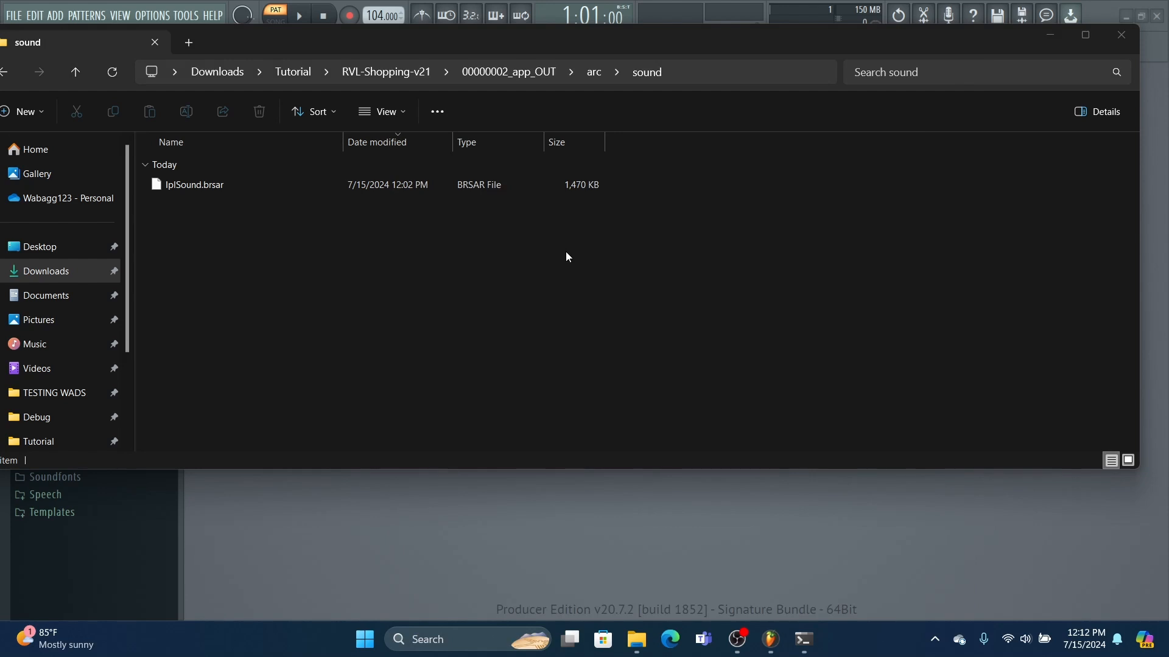
{"action": "left_click_drag", "start_coordinate": [497, 154], "coordinate": [747, 126]}
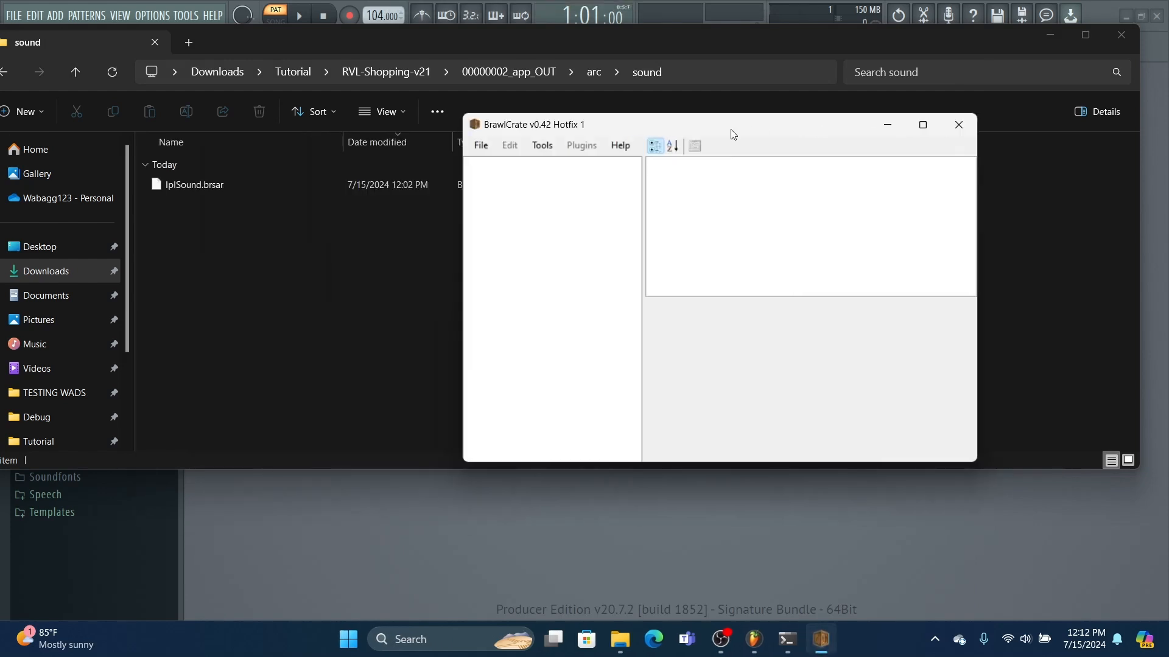
Step: Load IplSound.brsar from the sound folder into BrawlCrate and reposition the windows
{"action": "left_click", "coordinate": [310, 184]}
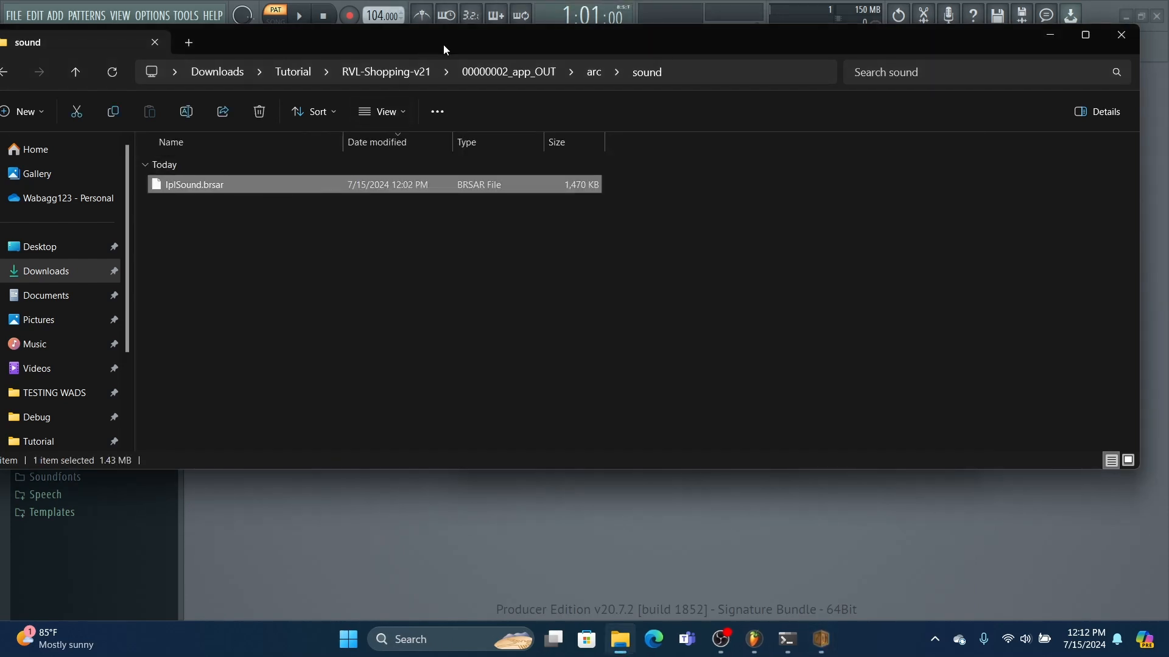
{"action": "left_click_drag", "start_coordinate": [443, 44], "coordinate": [443, 273]}
{"action": "left_click_drag", "start_coordinate": [247, 415], "coordinate": [545, 194]}
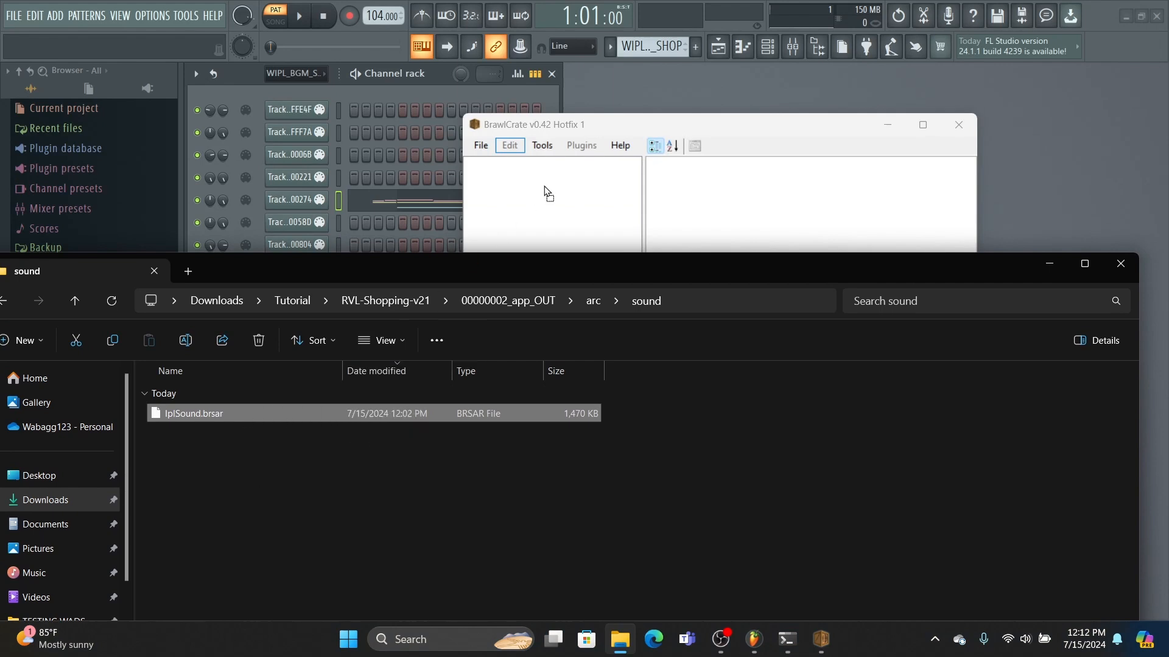
{"action": "left_click", "coordinate": [700, 125]}
{"action": "mouse_move", "coordinate": [699, 115]}
{"action": "left_mouse_down"}
{"action": "mouse_move", "coordinate": [700, 101]}
{"action": "mouse_move", "coordinate": [700, 128]}
{"action": "left_mouse_up"}
{"action": "left_click_drag", "start_coordinate": [609, 132], "coordinate": [472, 85]}
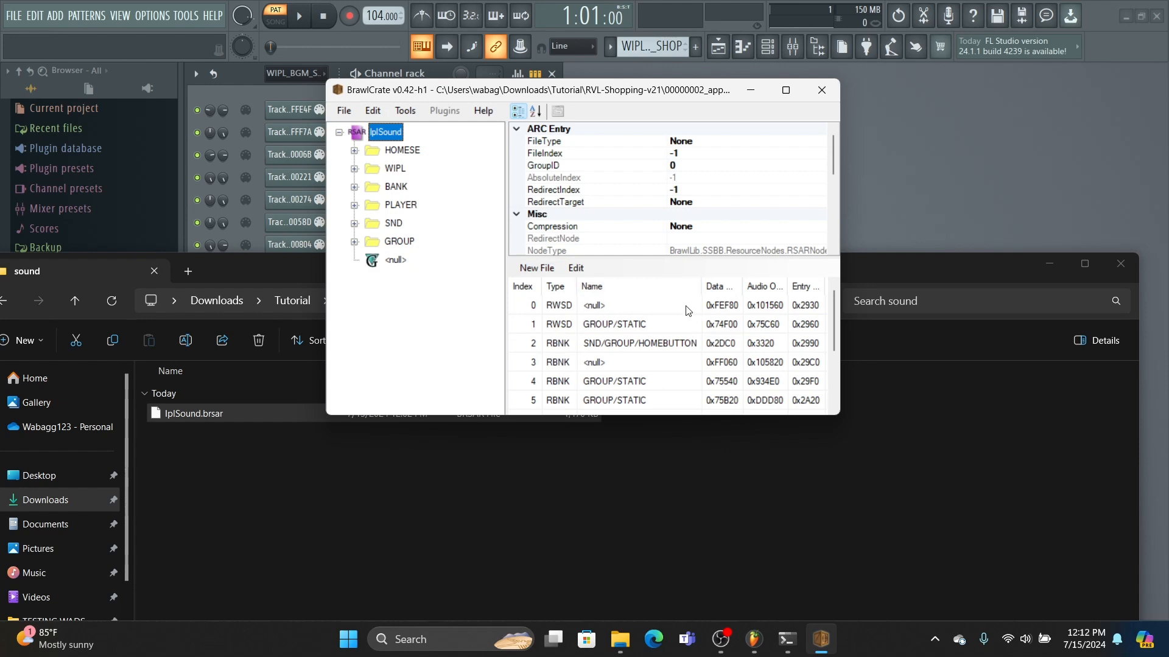
Step: Replace the RSEQ file at index 10 of IplSound with Z.brseq from Downloads\GotaSequenceCmd (1)\bin\Debug
{"action": "scroll", "coordinate": [686, 311], "scroll_direction": "down", "scroll_amount": 1}
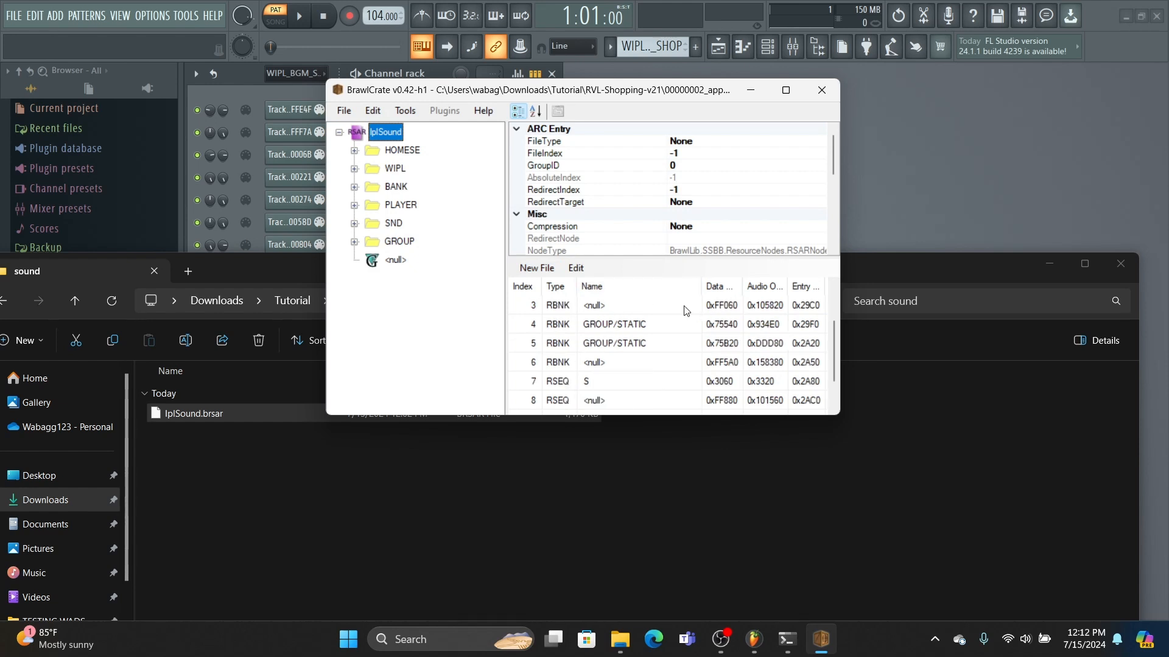
{"action": "scroll", "coordinate": [686, 311], "scroll_direction": "down", "scroll_amount": 1}
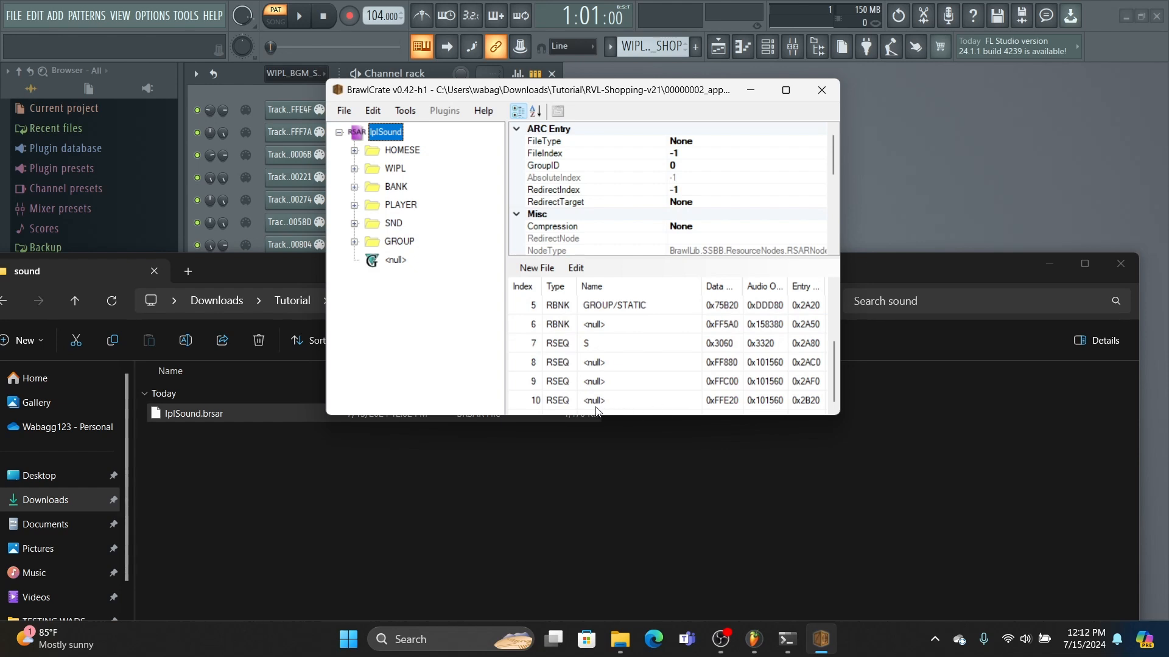
{"action": "left_click", "coordinate": [633, 402]}
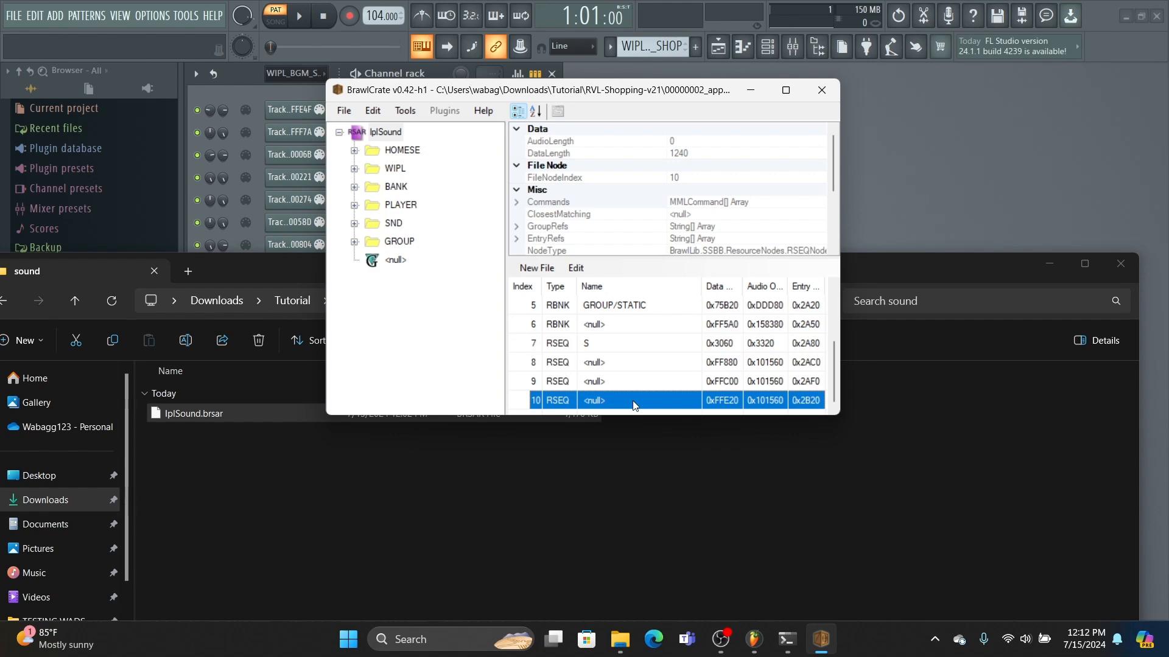
{"action": "right_click", "coordinate": [634, 404]}
{"action": "left_click", "coordinate": [671, 445]}
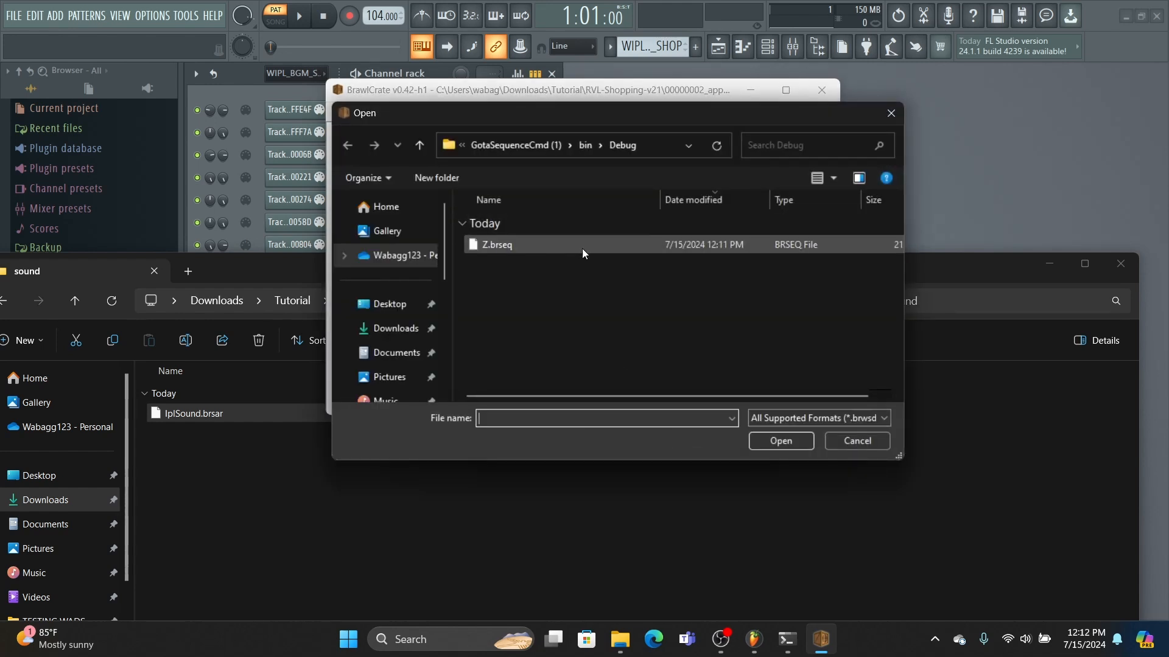
{"action": "left_click", "coordinate": [411, 328]}
{"action": "scroll", "coordinate": [718, 292], "scroll_direction": "down", "scroll_amount": 2}
{"action": "double_click", "coordinate": [606, 253]}
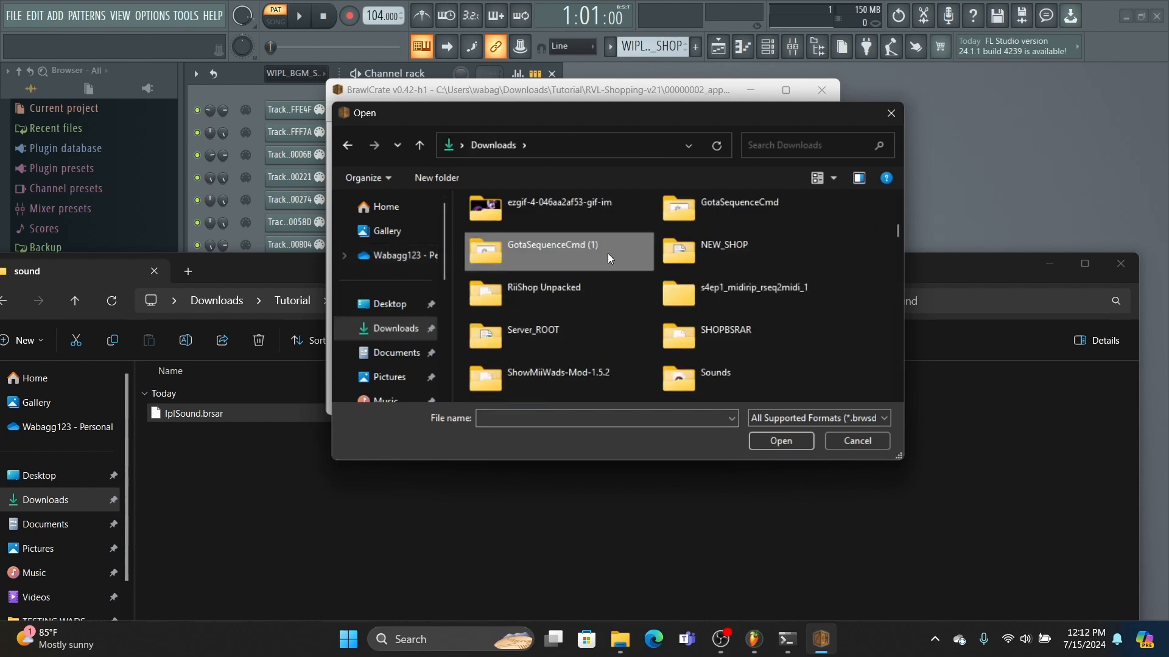
{"action": "double_click", "coordinate": [570, 252]}
{"action": "double_click", "coordinate": [542, 253]}
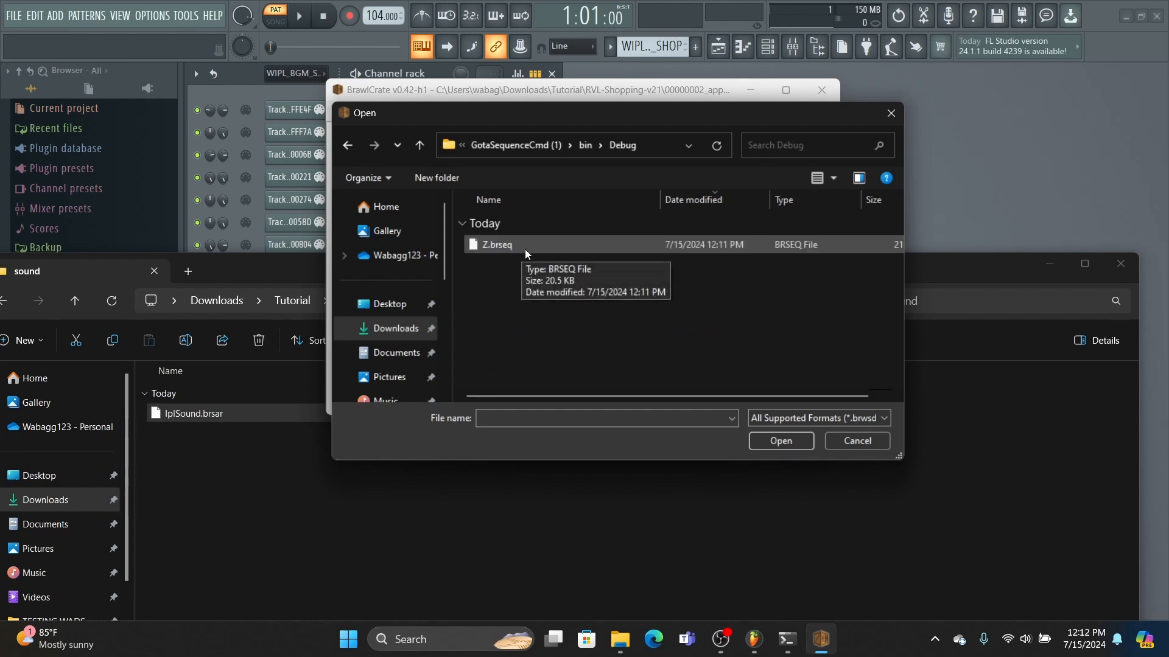
{"action": "left_click", "coordinate": [688, 244]}
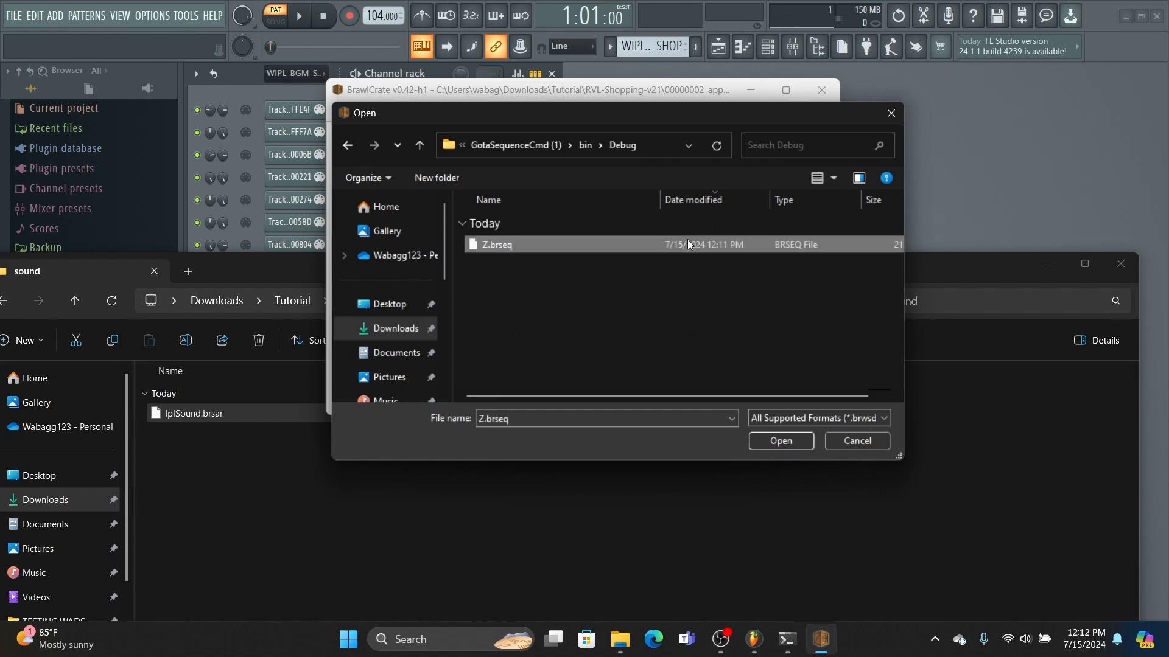
{"action": "left_click", "coordinate": [770, 443]}
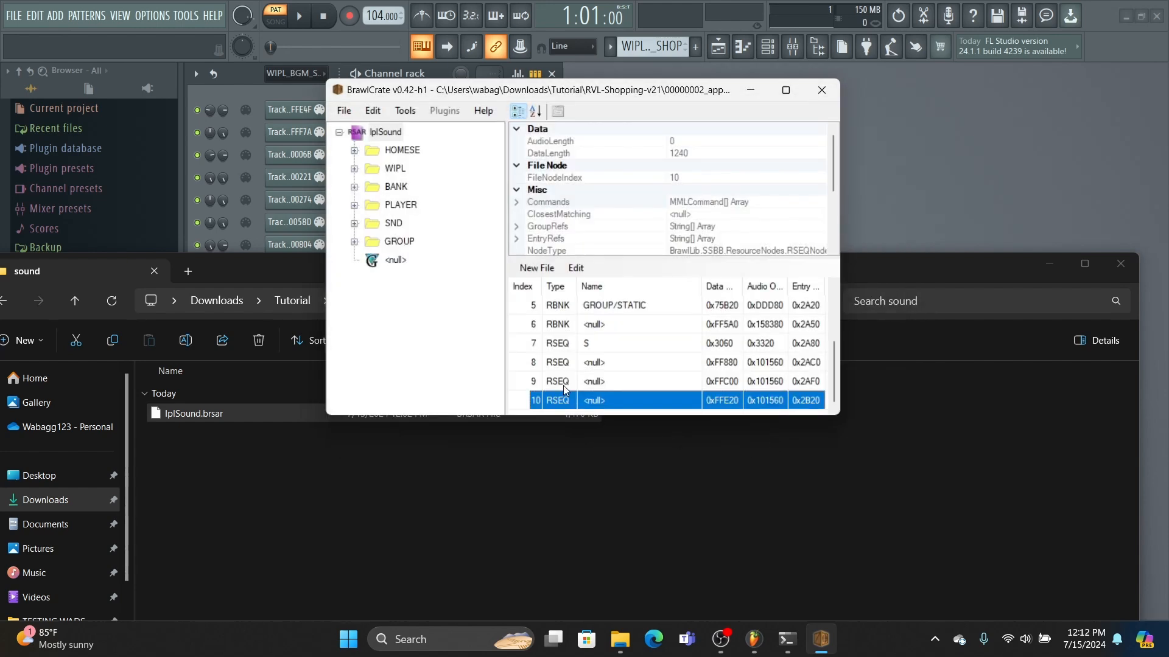
Step: Save the modified IplSound archive, close BrawlCrate, and reposition the sound folder window
{"action": "left_click", "coordinate": [474, 344]}
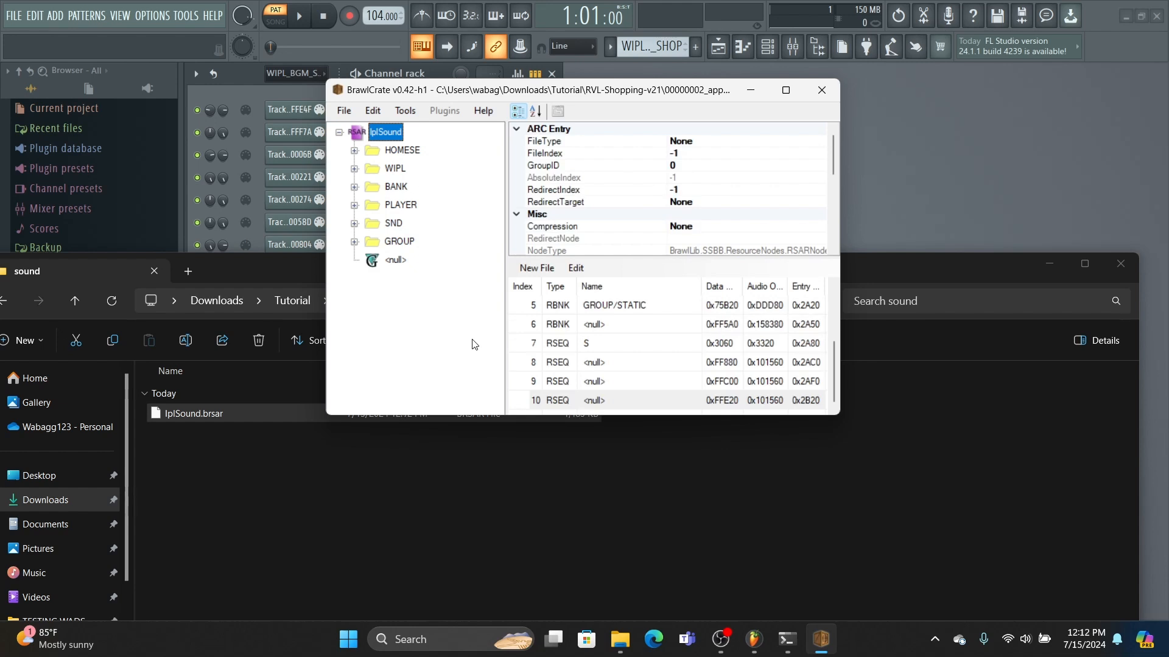
{"action": "key", "text": "ctrl+s"}
{"action": "left_click", "coordinate": [627, 365]}
{"action": "left_click", "coordinate": [829, 91]}
{"action": "left_click_drag", "start_coordinate": [699, 271], "coordinate": [789, 115]}
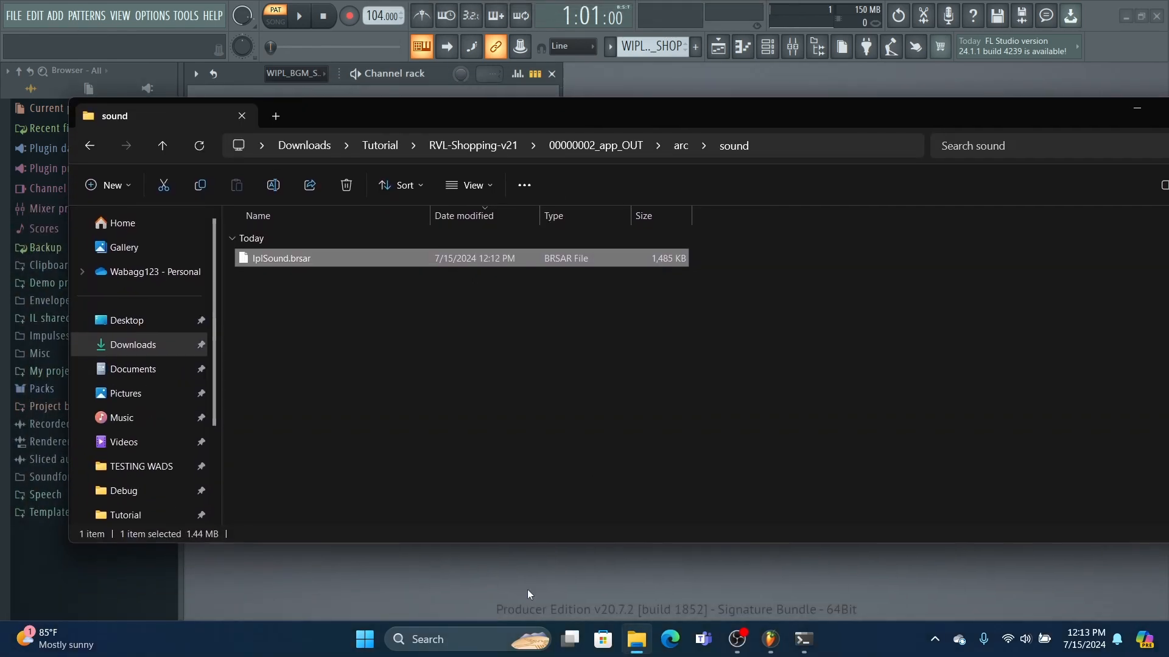
Step: Find and launch ShowMiiWads_Win64.exe
{"action": "left_click", "coordinate": [467, 640]}
{"action": "type", "text": "showmiiwads_Win64.exe"}
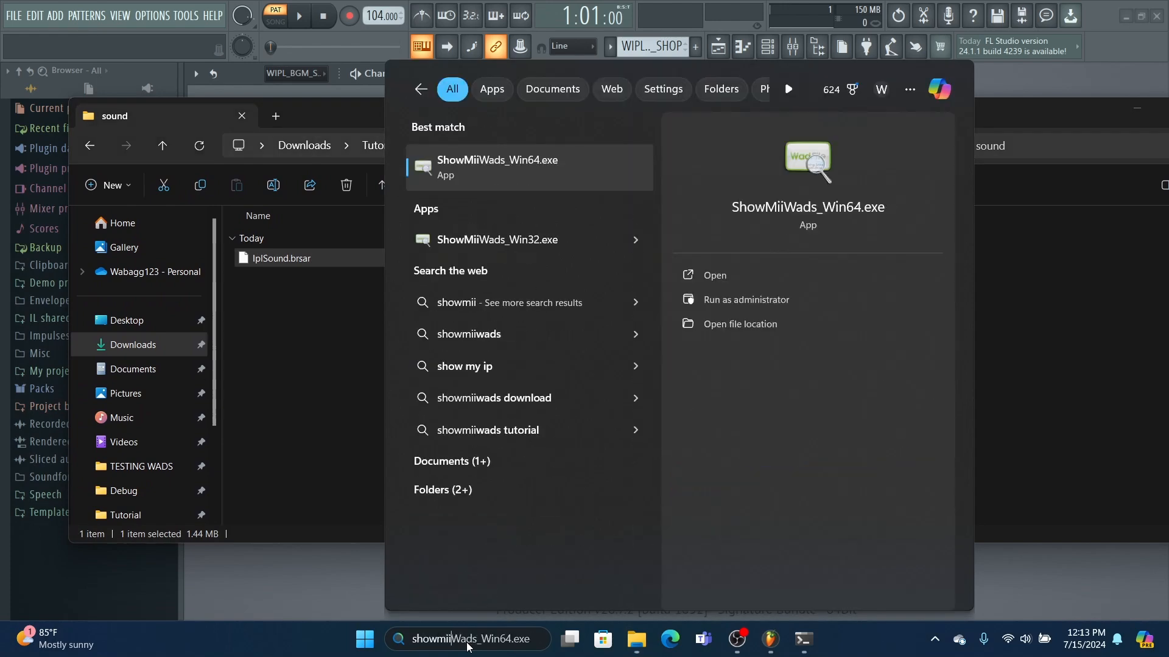
{"action": "key", "text": "Return"}
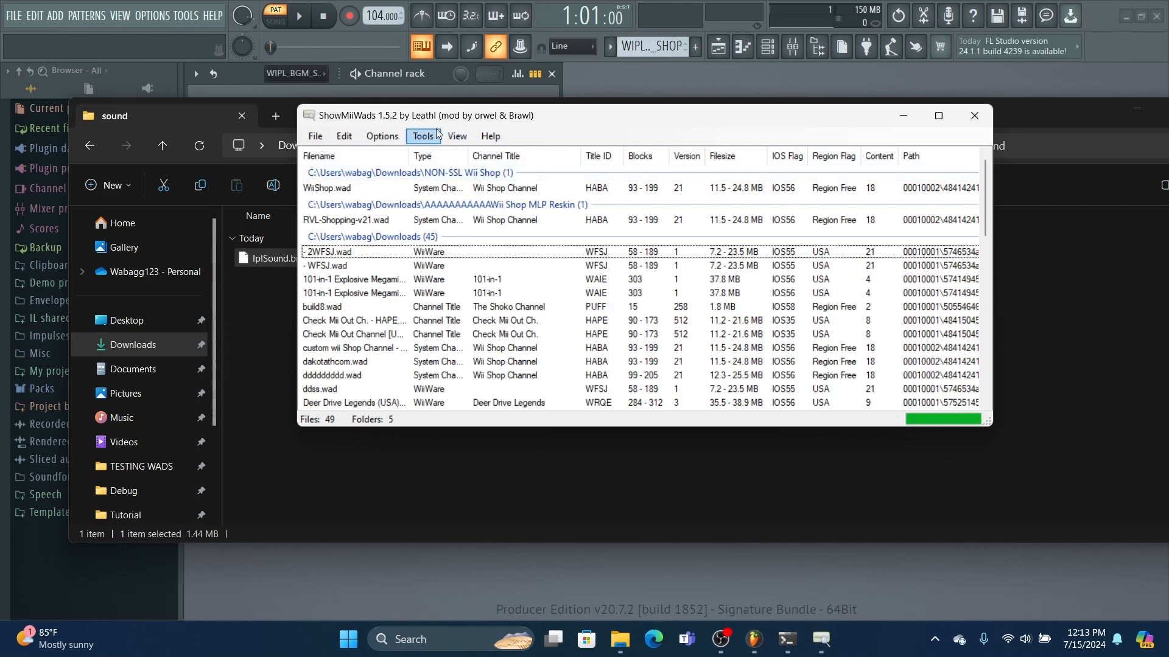
Step: Start packing the folder Downloads\Tutorial\RVL-Shopping-v21\00000002_app_OUT into a U8 archive without a header
{"action": "left_click", "coordinate": [422, 137]}
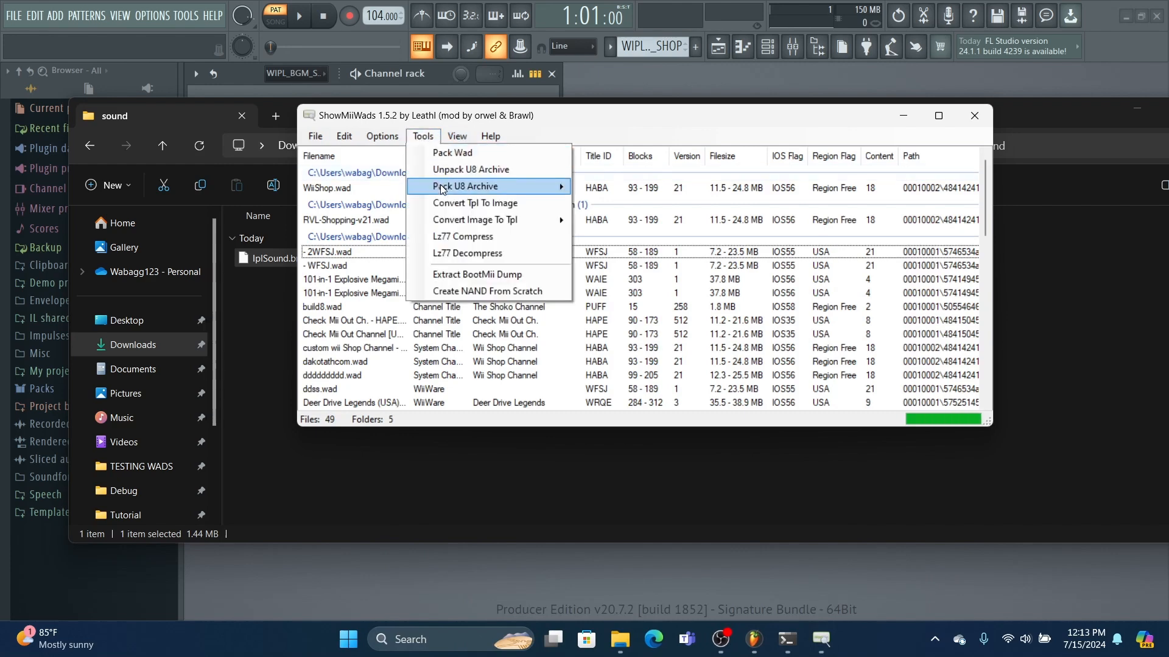
{"action": "mouse_move", "coordinate": [450, 188]}
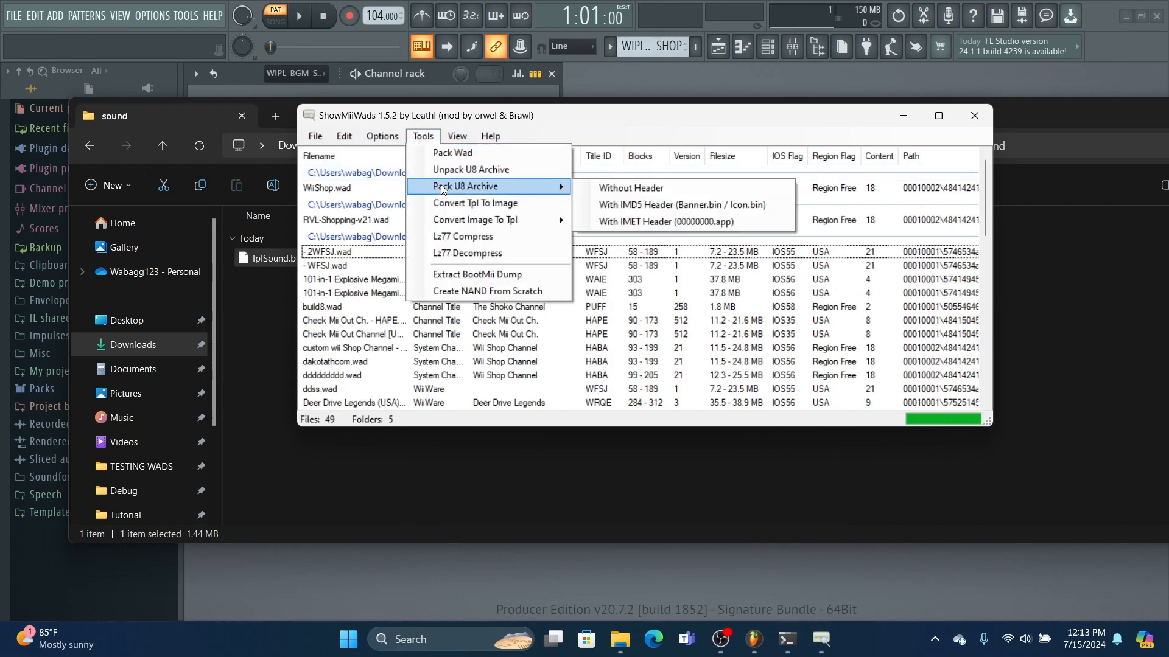
{"action": "left_click", "coordinate": [610, 189]}
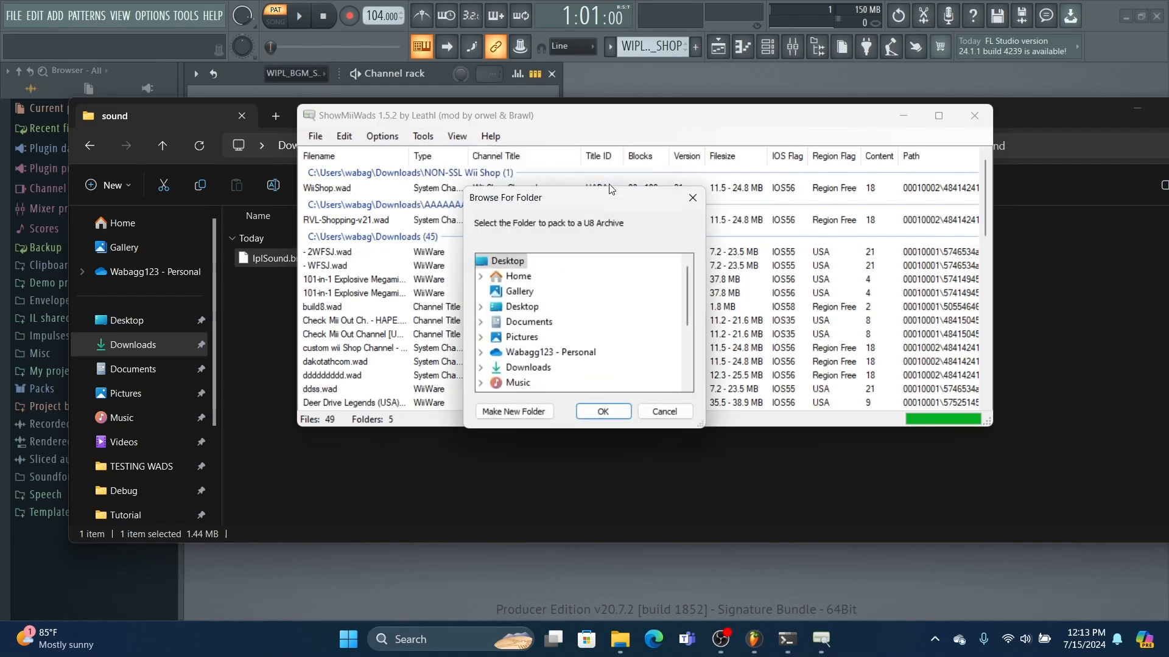
{"action": "left_click", "coordinate": [483, 368]}
{"action": "scroll", "coordinate": [481, 373], "scroll_direction": "down", "scroll_amount": 3}
{"action": "scroll", "coordinate": [481, 373], "scroll_direction": "down", "scroll_amount": 10}
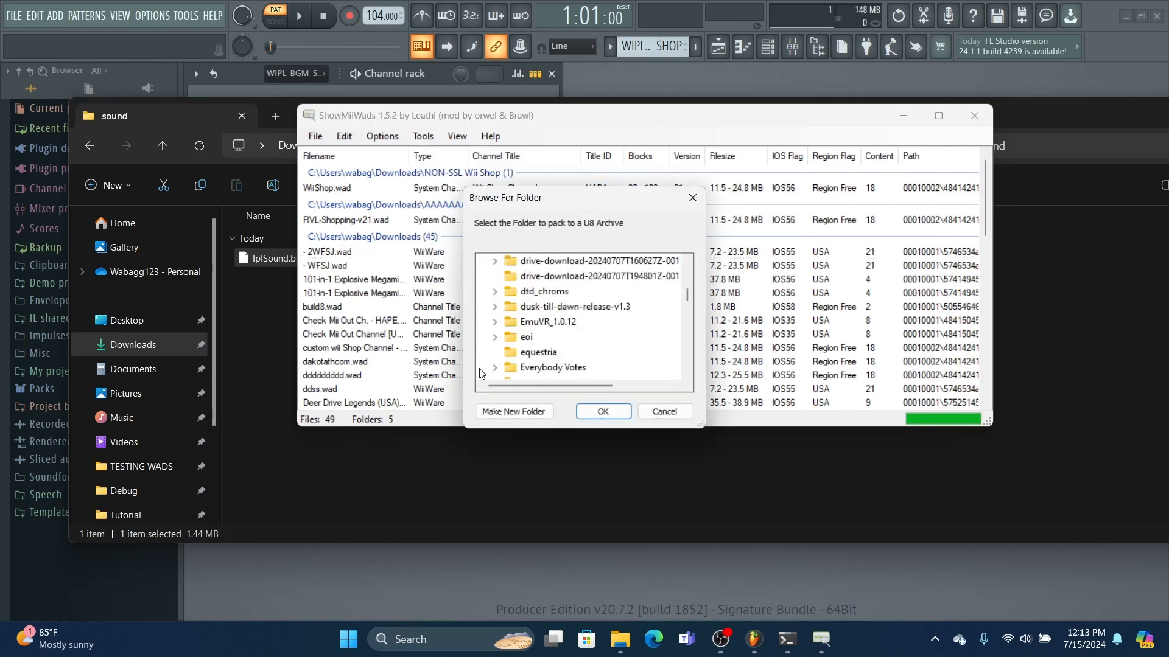
{"action": "scroll", "coordinate": [480, 372], "scroll_direction": "down", "scroll_amount": 10}
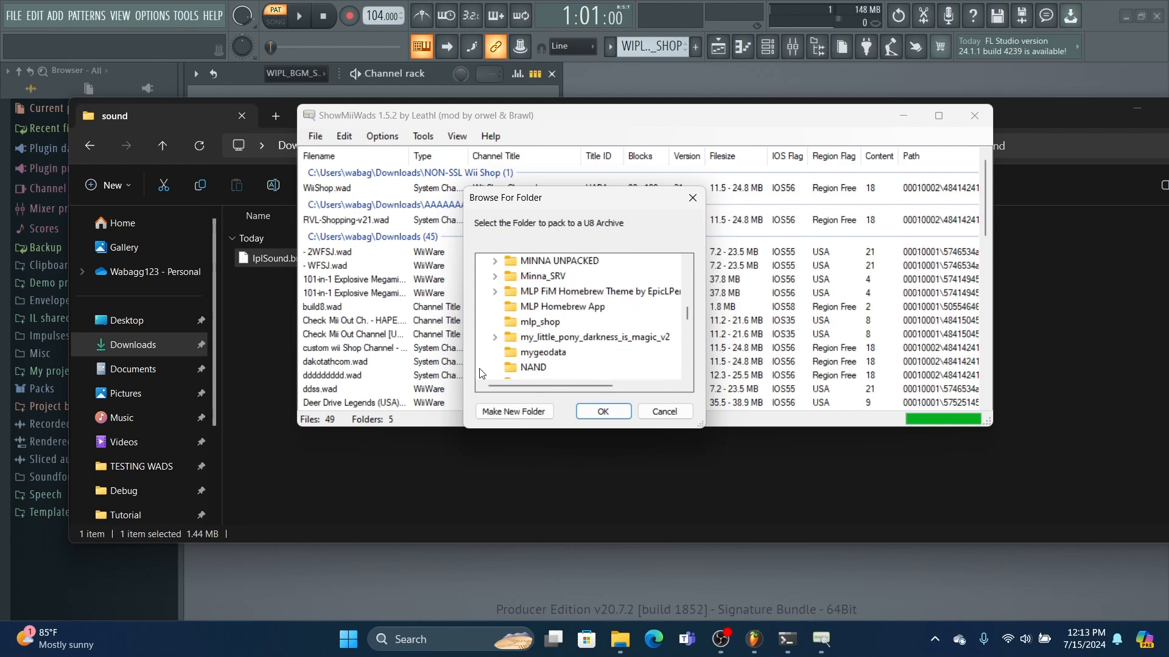
{"action": "scroll", "coordinate": [480, 373], "scroll_direction": "down", "scroll_amount": 10}
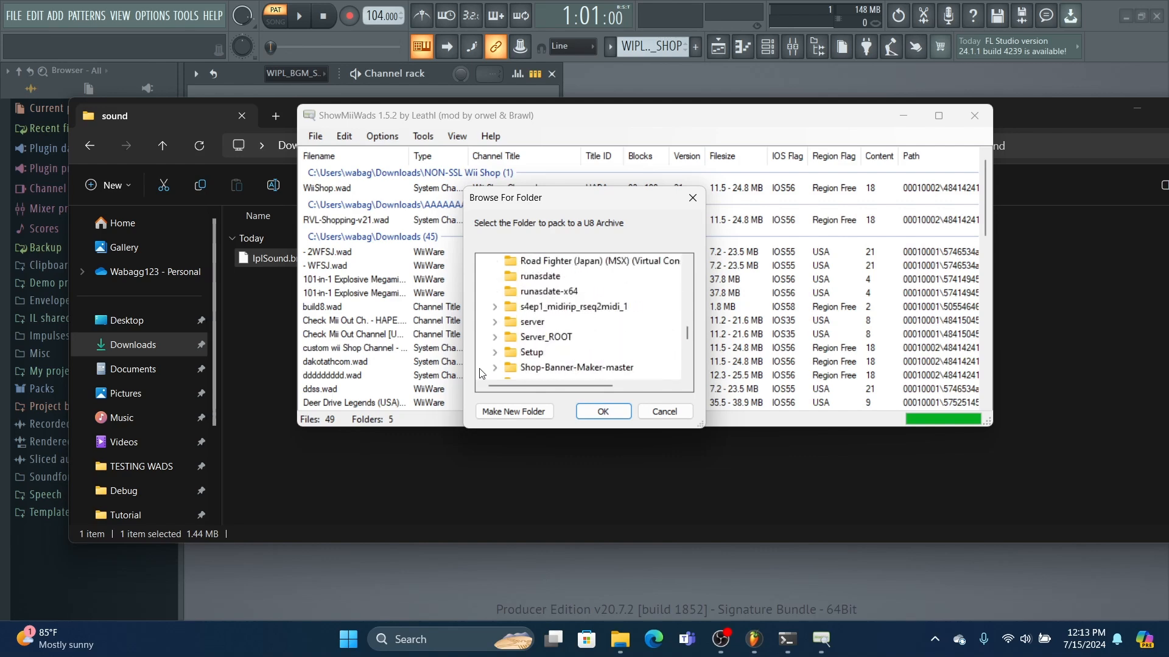
{"action": "scroll", "coordinate": [480, 372], "scroll_direction": "down", "scroll_amount": 3}
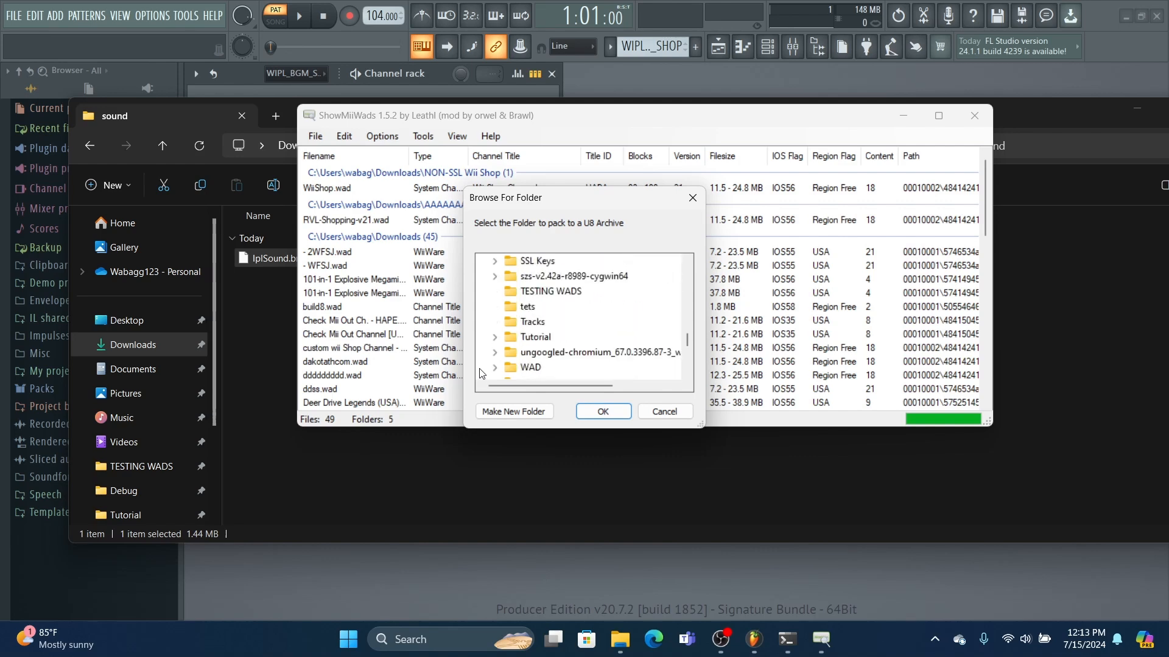
{"action": "left_click", "coordinate": [495, 340]}
{"action": "scroll", "coordinate": [514, 326], "scroll_direction": "up", "scroll_amount": 1}
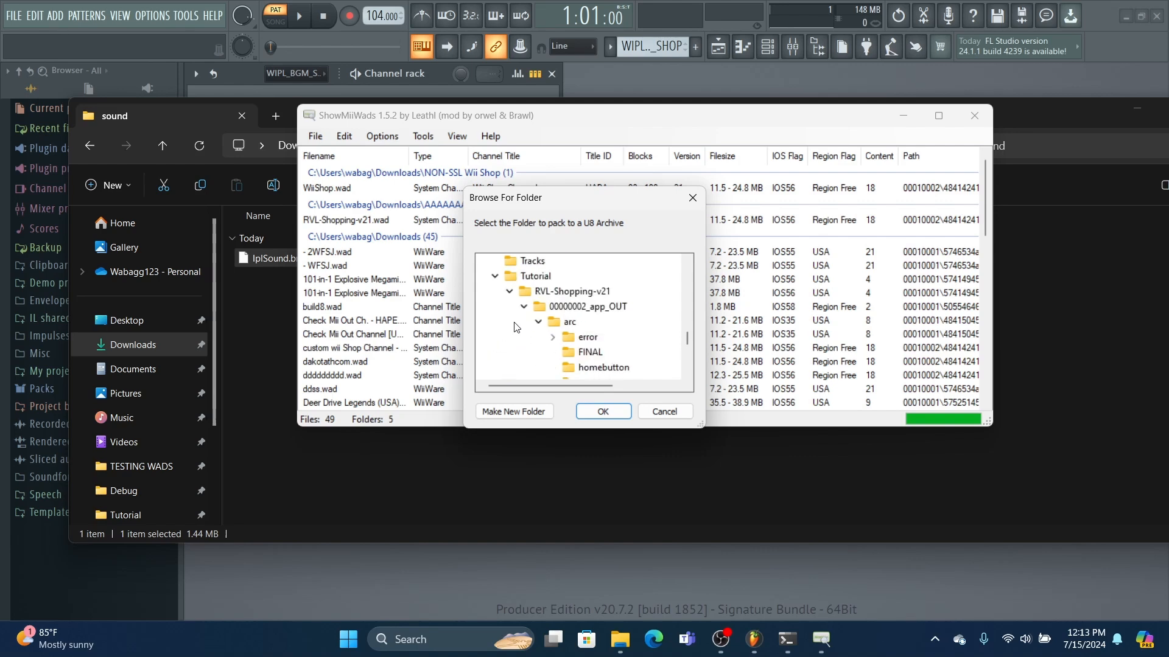
{"action": "left_click", "coordinate": [572, 308]}
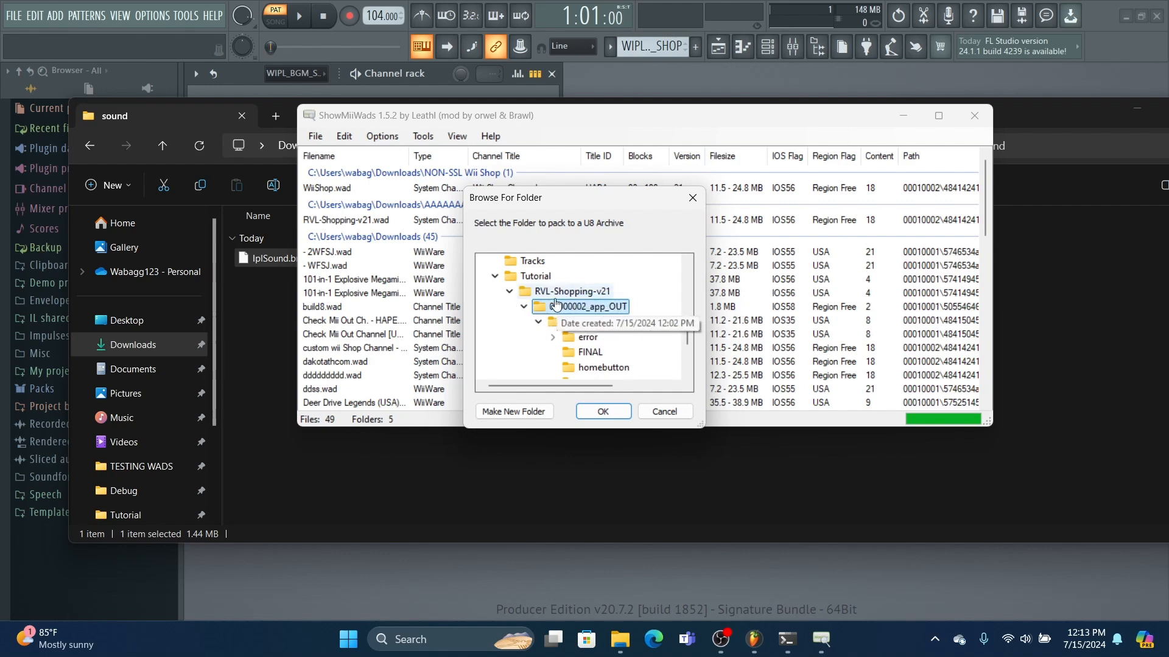
{"action": "left_click", "coordinate": [603, 411]}
Step: Set the U8 archive's save type to *.* and its file name to 00000002.app
{"action": "left_click", "coordinate": [569, 414]}
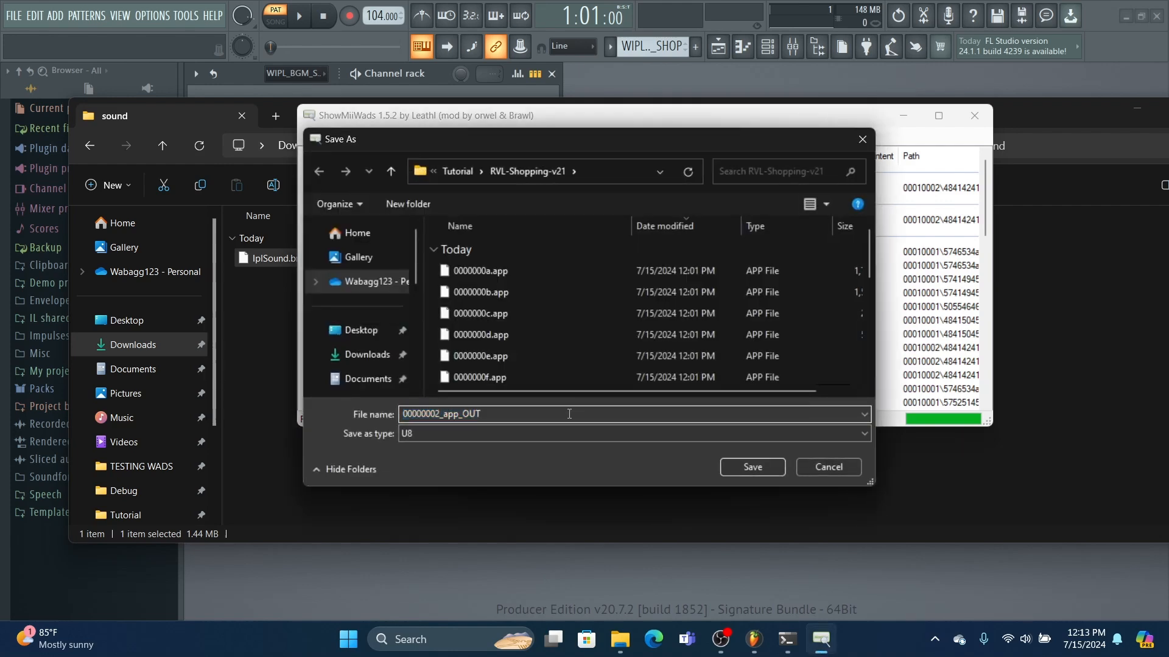
{"action": "left_click", "coordinate": [511, 433]}
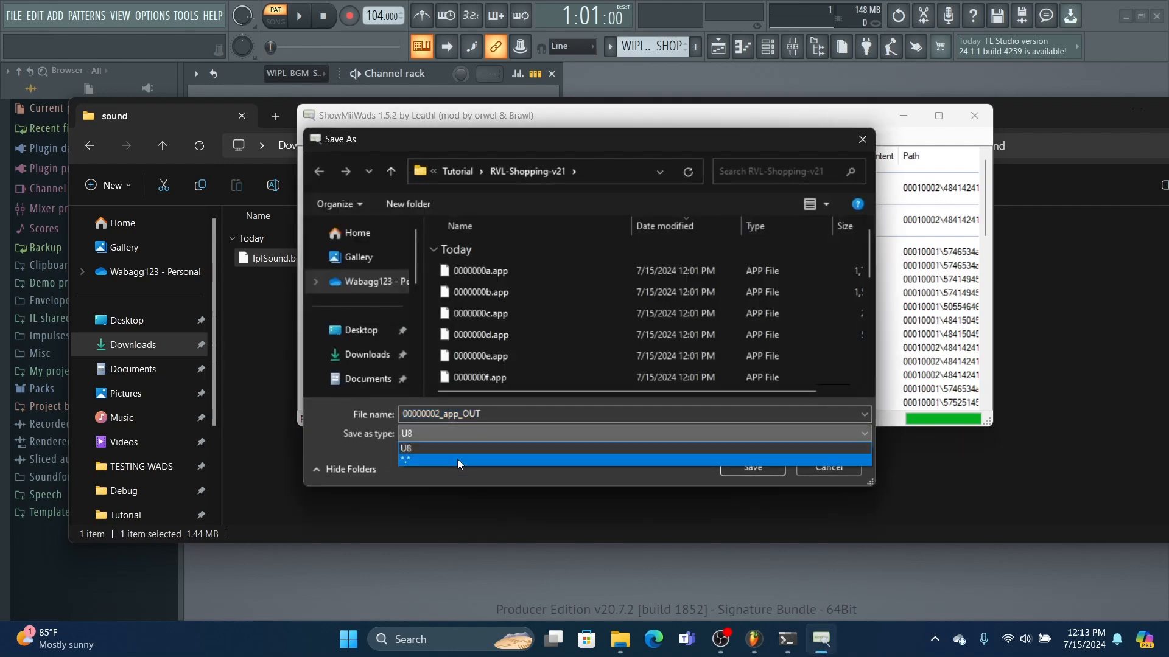
{"action": "left_click", "coordinate": [411, 458]}
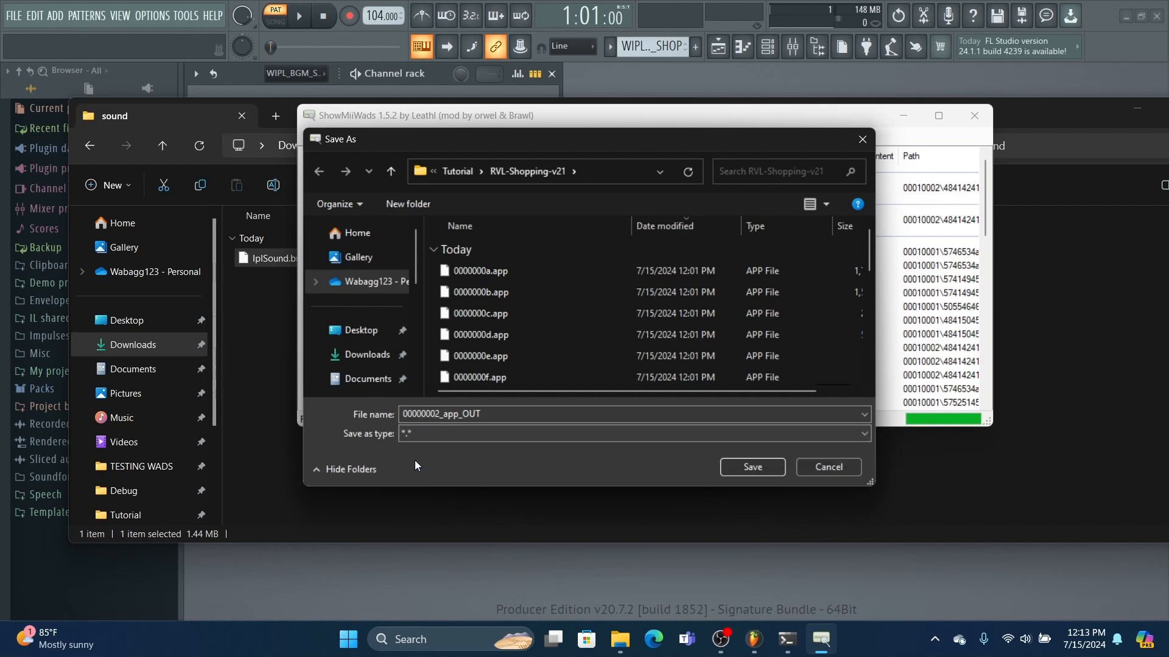
{"action": "left_click", "coordinate": [554, 414]}
{"action": "key", "text": "BackSpace"}
{"action": "key", "text": "BackSpace"}
{"action": "key", "text": "BackSpace"}
{"action": "key", "text": "BackSpace"}
{"action": "key", "text": "BackSpace"}
{"action": "key", "text": "BackSpace"}
{"action": "key", "text": "BackSpace"}
{"action": "key", "text": "BackSpace"}
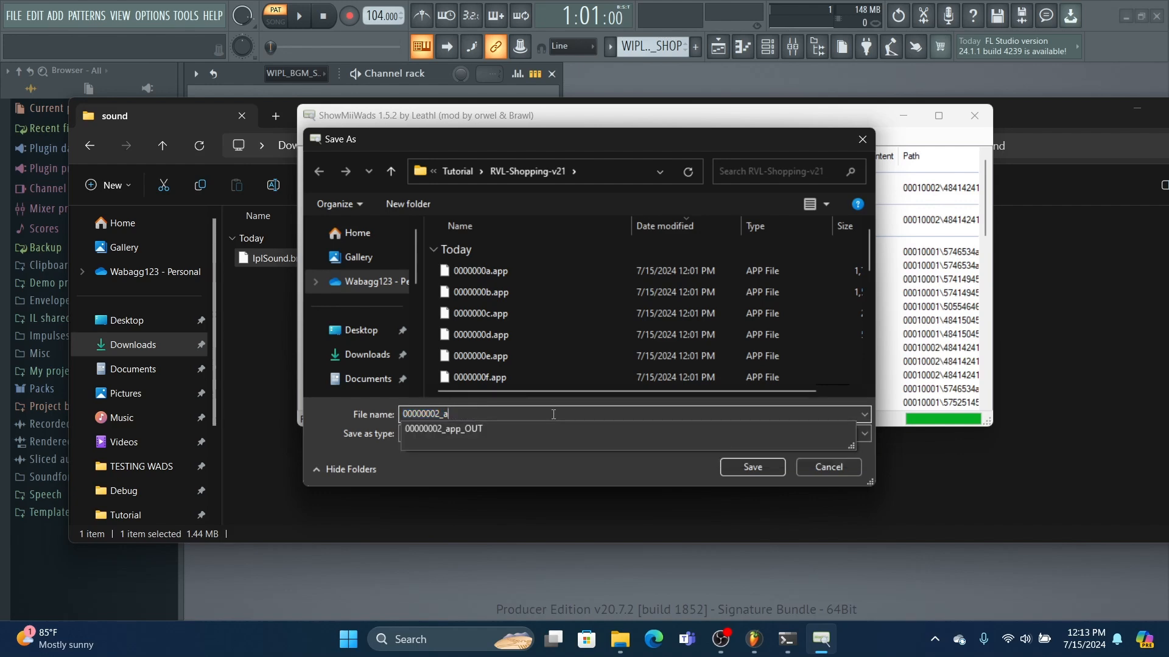
{"action": "type", "text": ".app"}
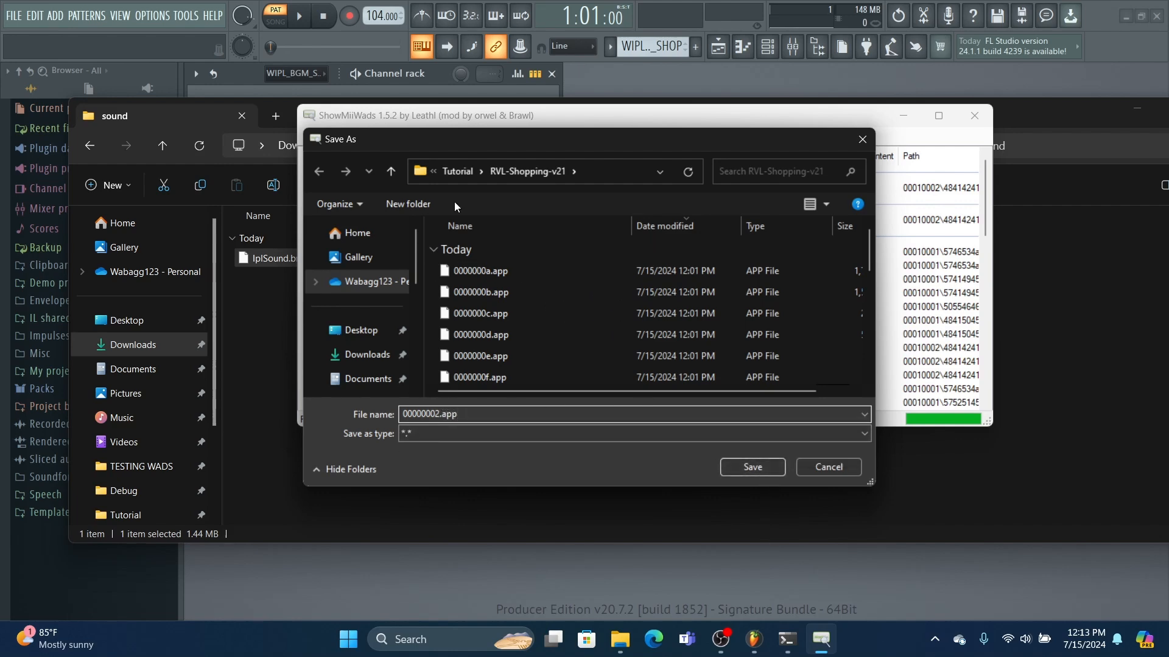
Step: Save the archive over the existing 00000002.app without Lz77 compression
{"action": "left_click", "coordinate": [764, 470]}
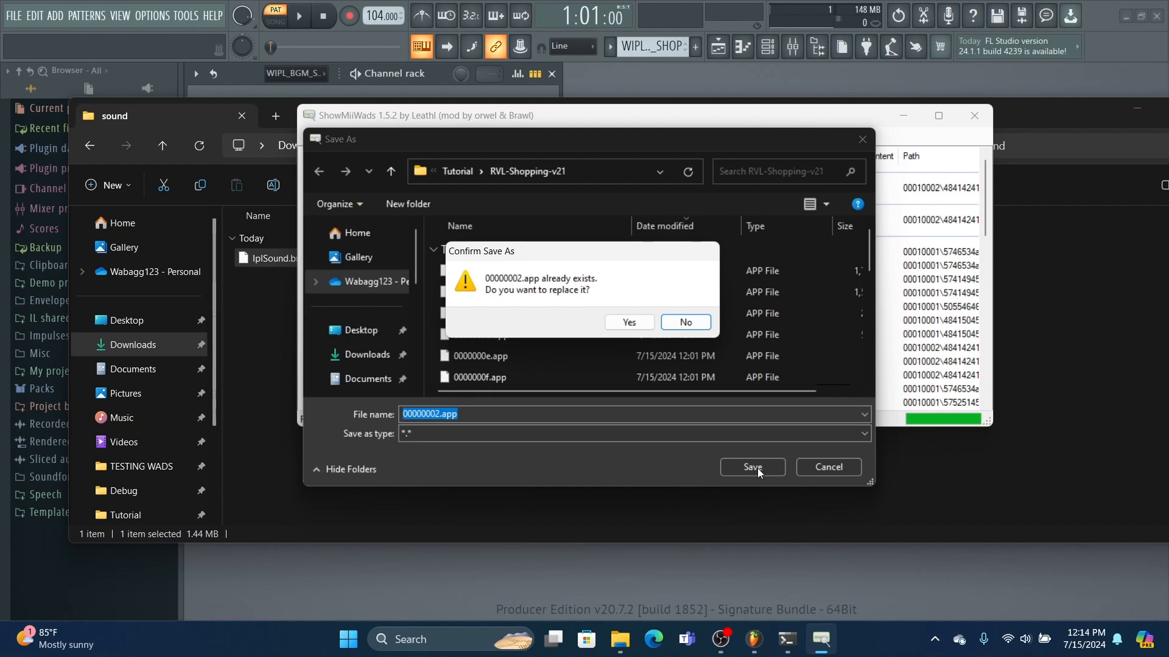
{"action": "left_click", "coordinate": [628, 324]}
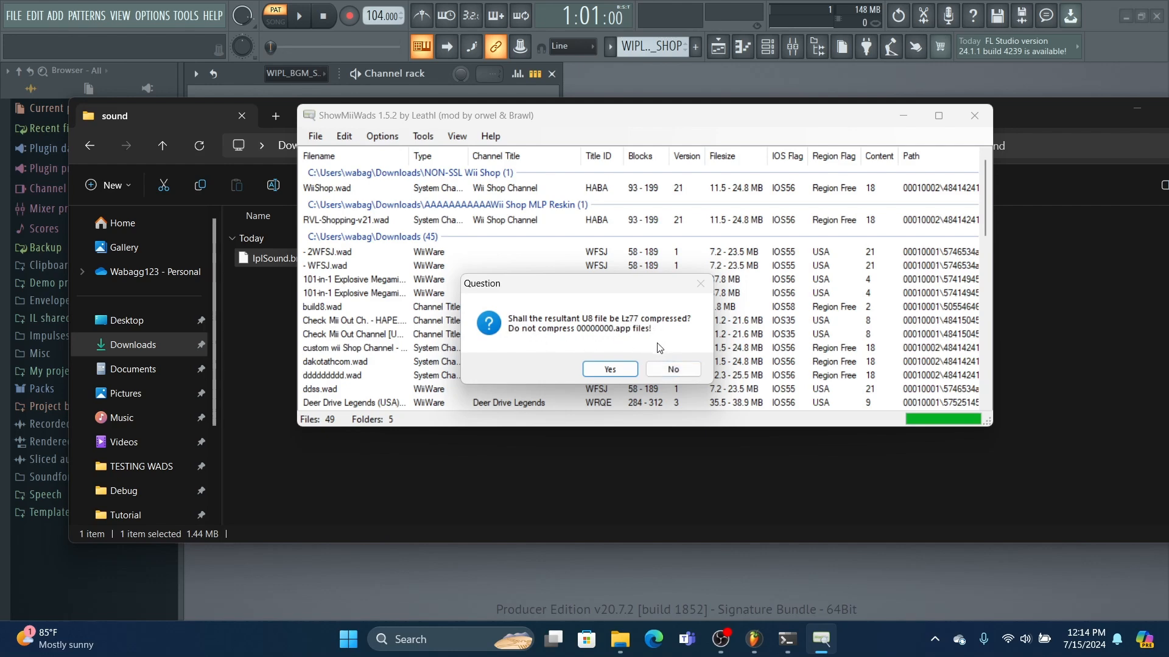
{"action": "left_click", "coordinate": [683, 371]}
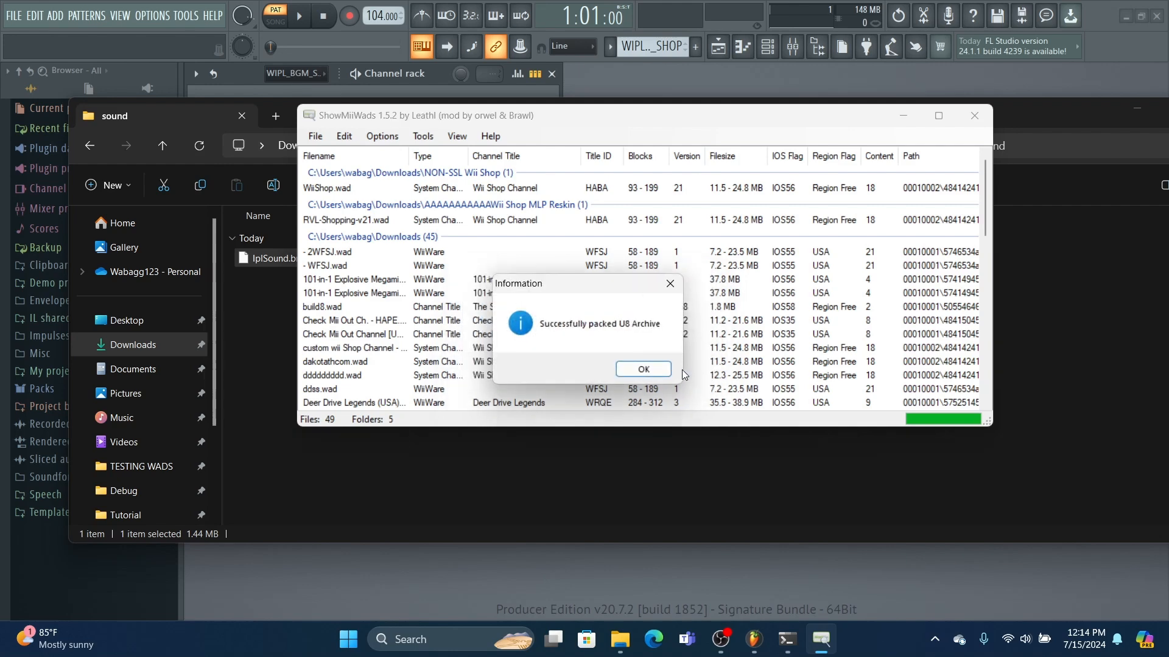
{"action": "left_click", "coordinate": [648, 374]}
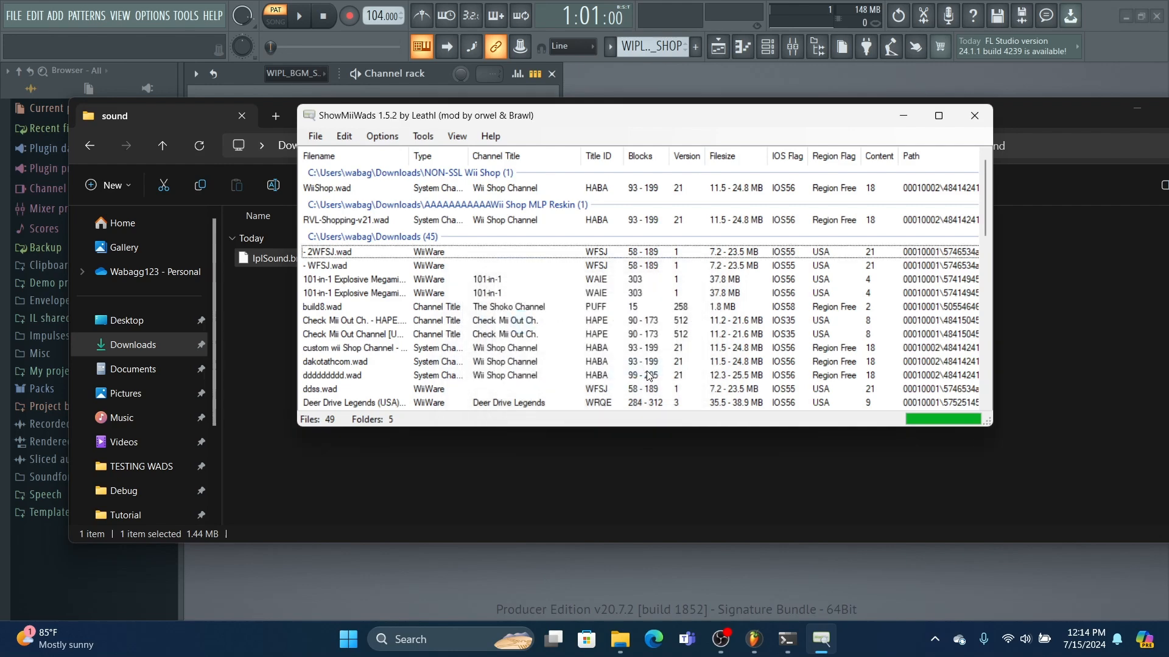
Step: Start packing a WAD from the contents of the Downloads\Tutorial\RVL-Shopping-v21 folder
{"action": "left_click", "coordinate": [435, 138]}
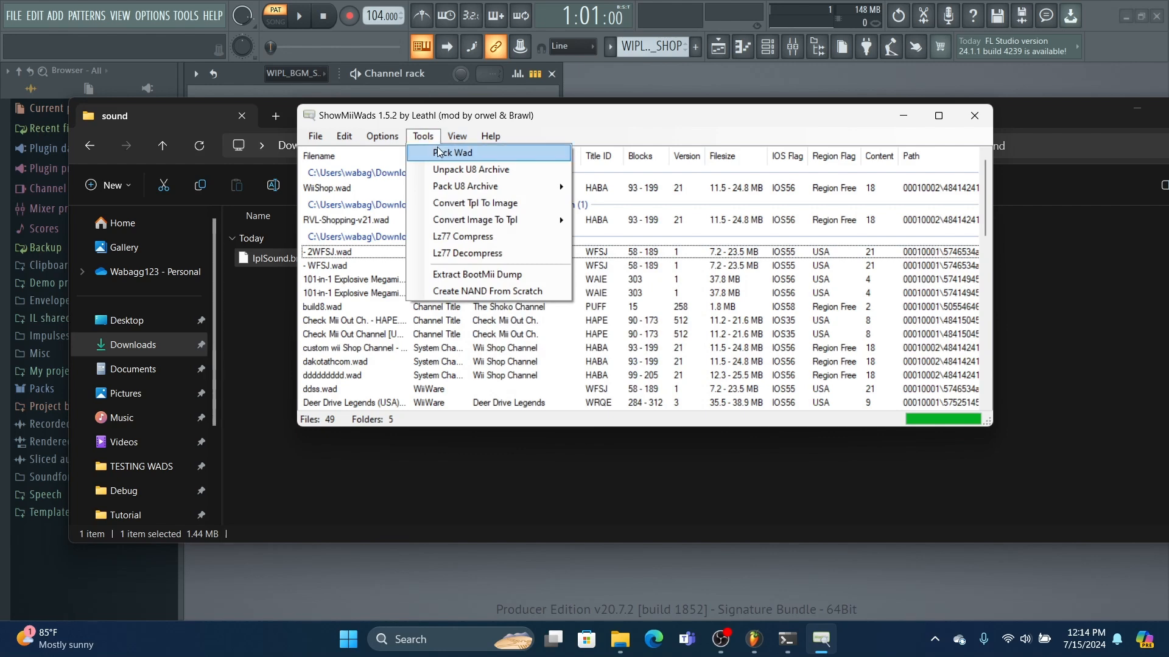
{"action": "left_click", "coordinate": [442, 155]}
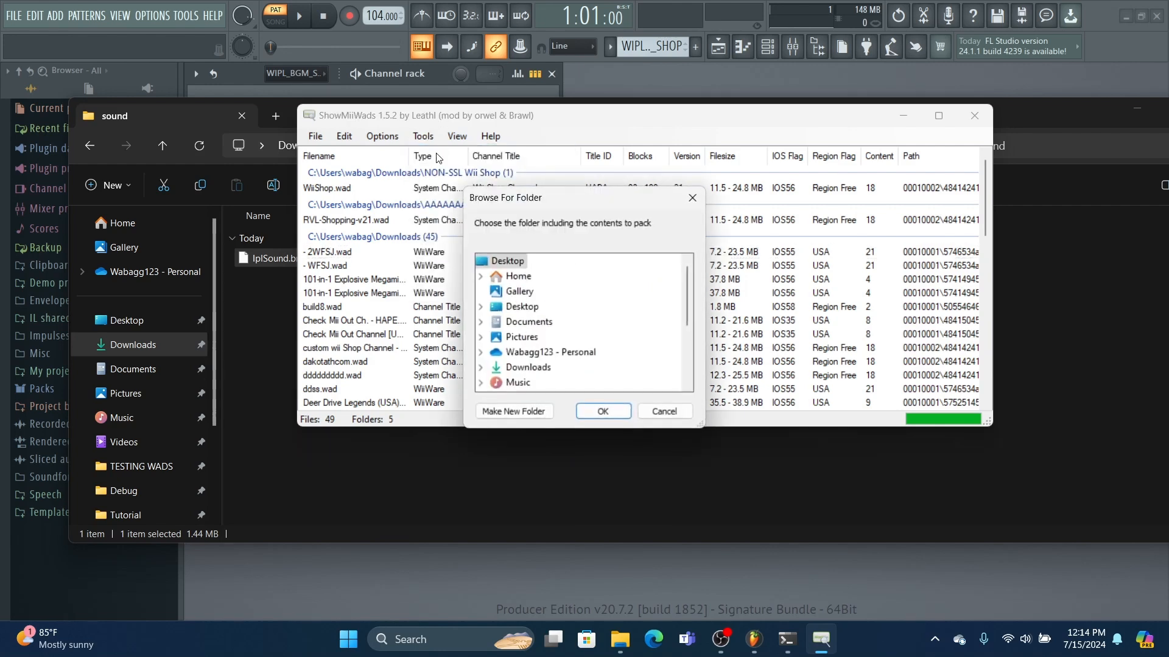
{"action": "left_click", "coordinate": [481, 367]}
{"action": "scroll", "coordinate": [493, 328], "scroll_direction": "down", "scroll_amount": 4}
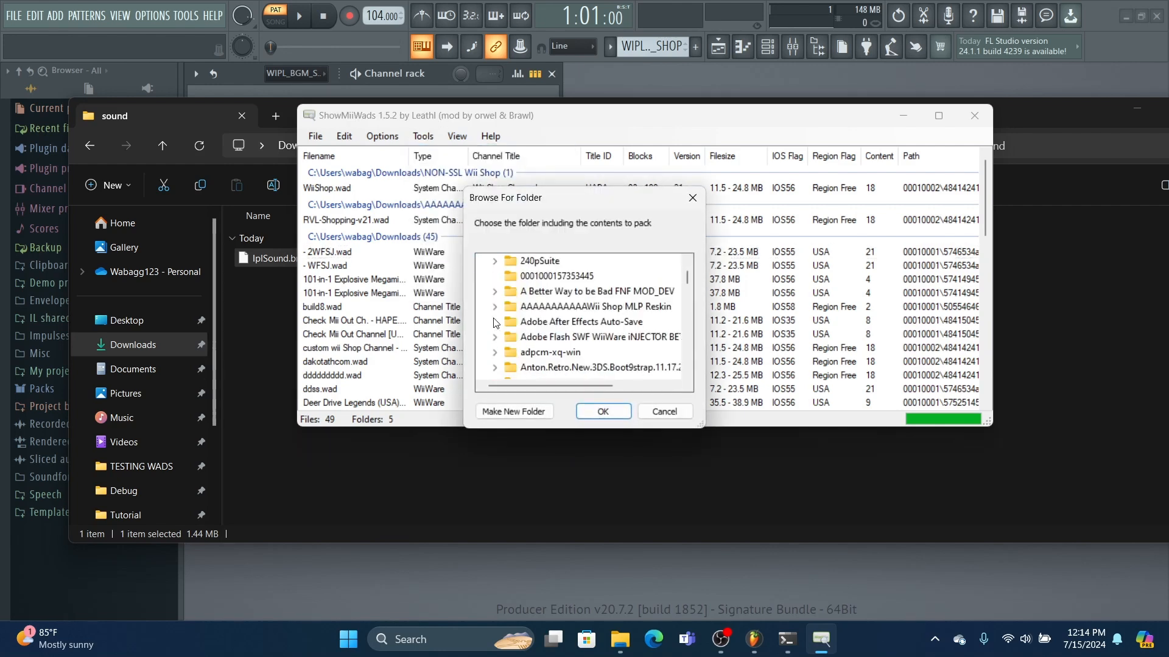
{"action": "scroll", "coordinate": [494, 322], "scroll_direction": "down", "scroll_amount": 20}
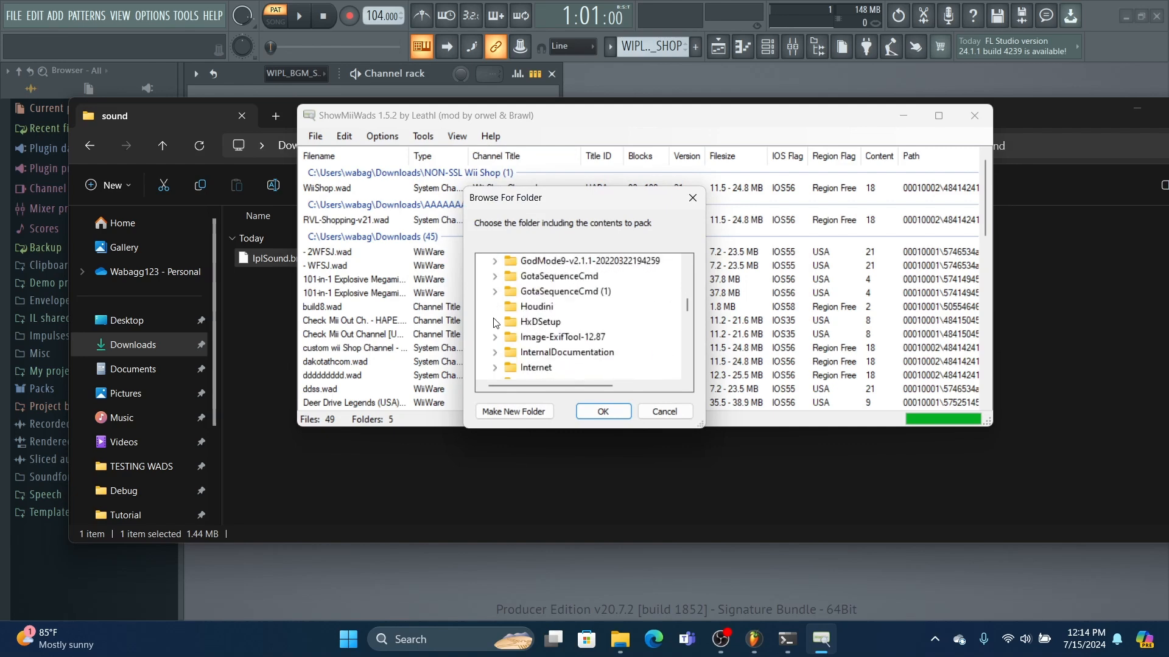
{"action": "scroll", "coordinate": [494, 323], "scroll_direction": "down", "scroll_amount": 15}
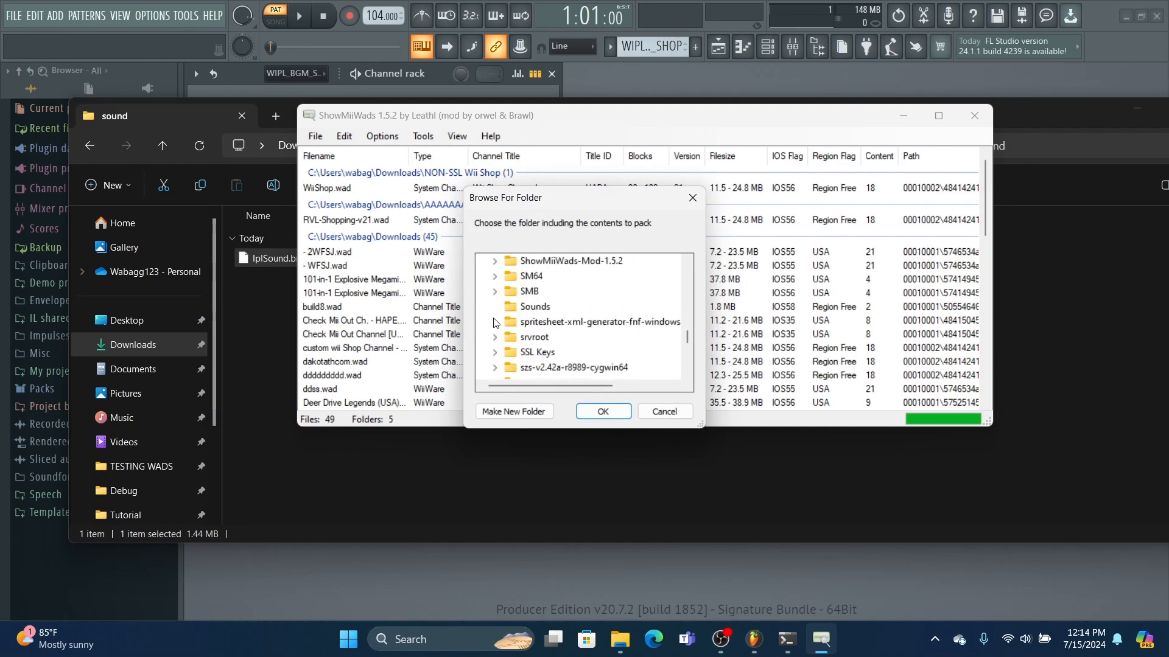
{"action": "left_click", "coordinate": [495, 291]}
{"action": "scroll", "coordinate": [496, 293], "scroll_direction": "up", "scroll_amount": 1}
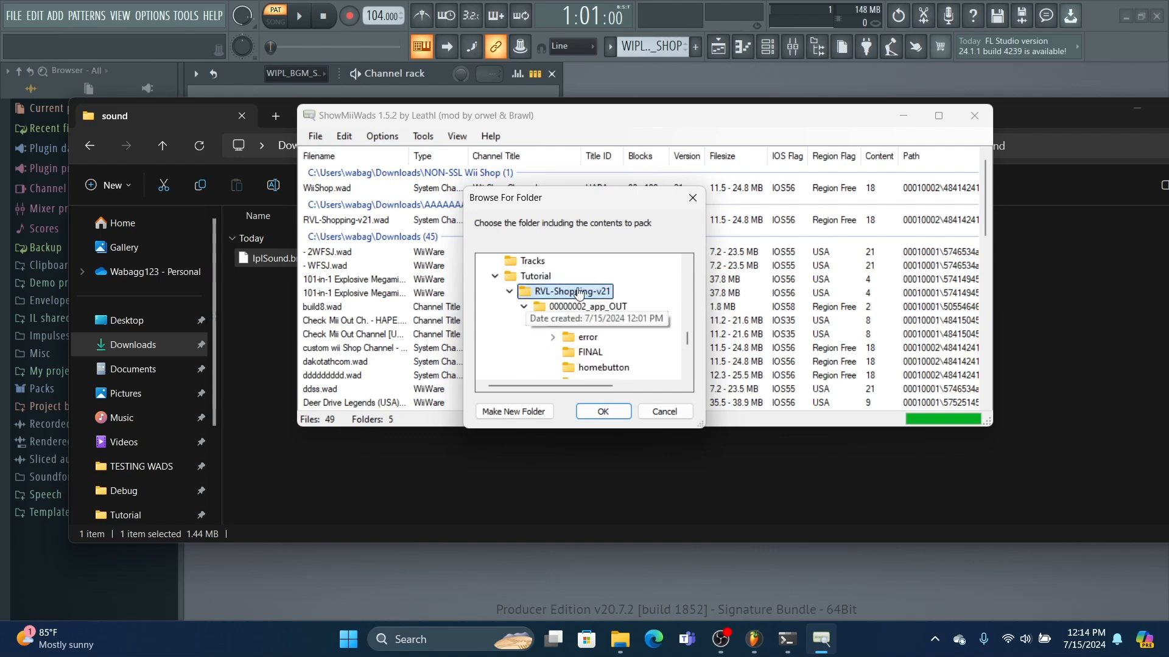
{"action": "left_click", "coordinate": [612, 414]}
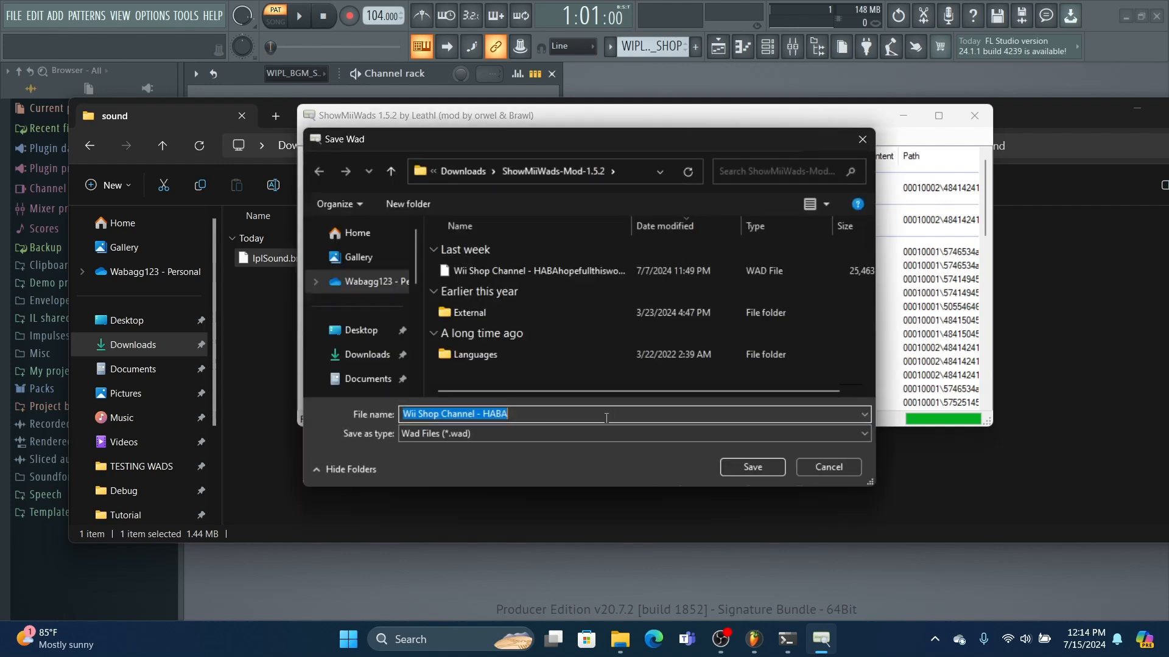
Step: Save the packed WAD in the Downloads folder under the name MLP FRIENDSHIP
{"action": "left_click", "coordinate": [365, 354]}
{"action": "double_click", "coordinate": [528, 413]}
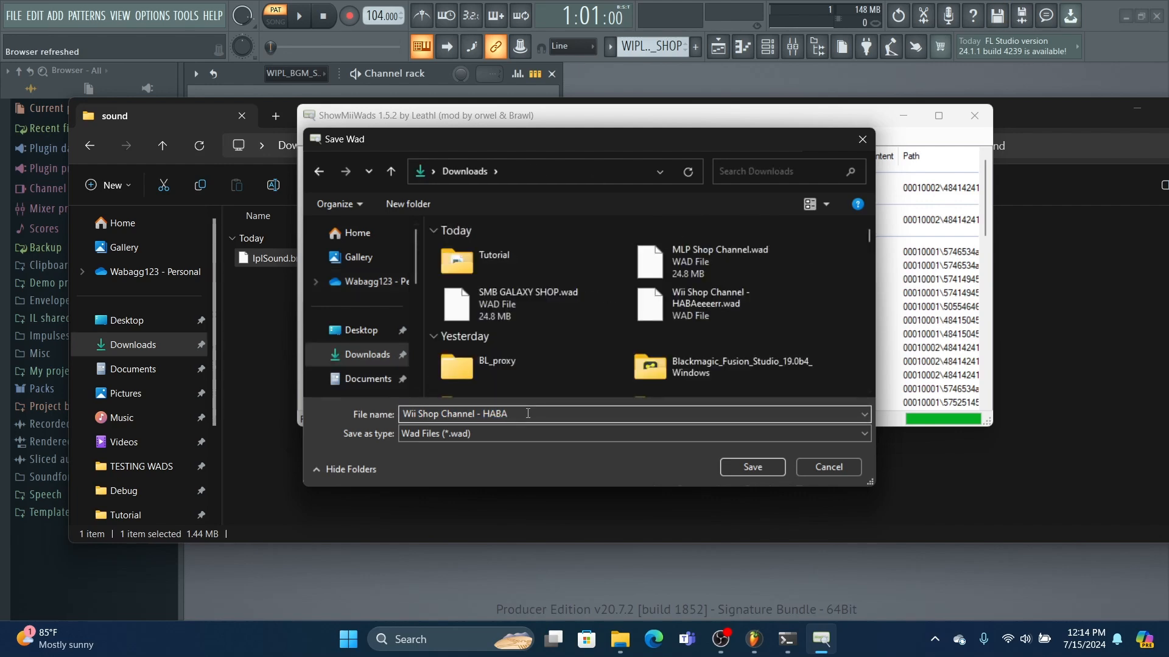
{"action": "type", "text": "MLP "}
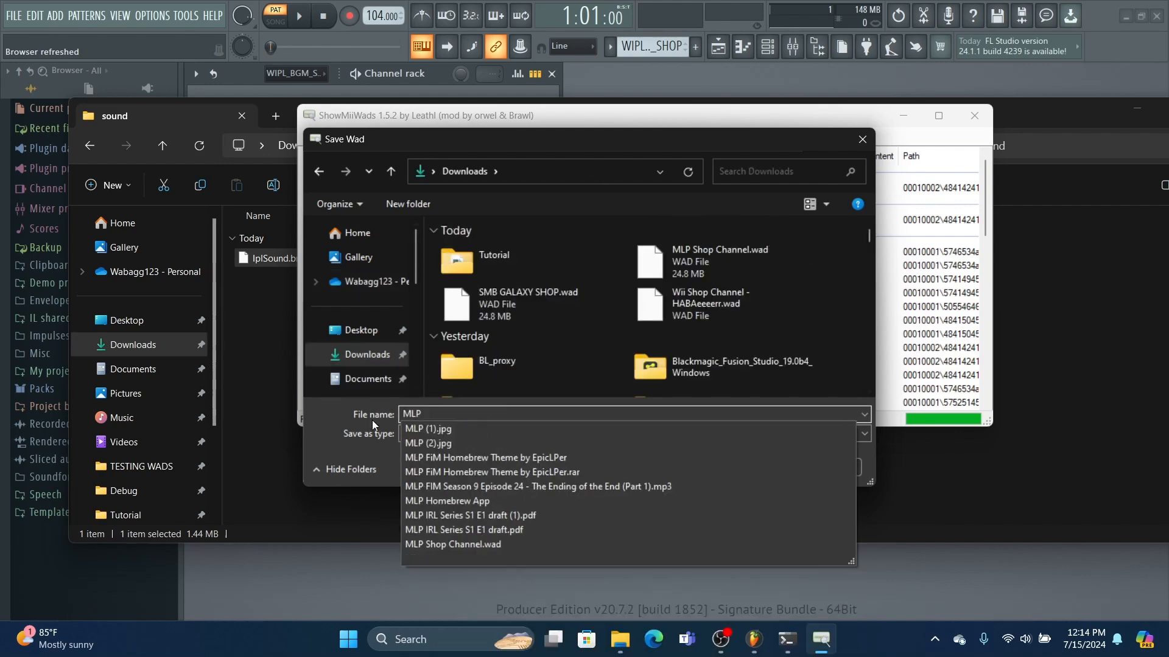
{"action": "type", "text": "FIRE"}
{"action": "key", "text": "BackSpace"}
{"action": "key", "text": "BackSpace"}
{"action": "type", "text": "R"}
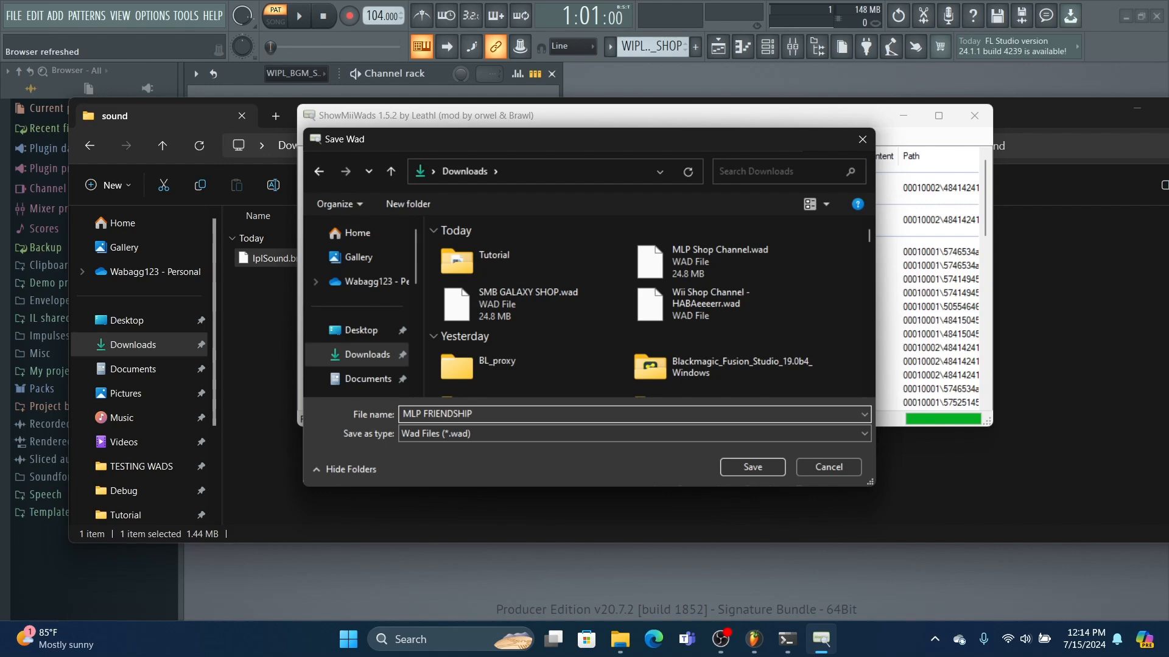
{"action": "type", "text": "IENDSHIP"}
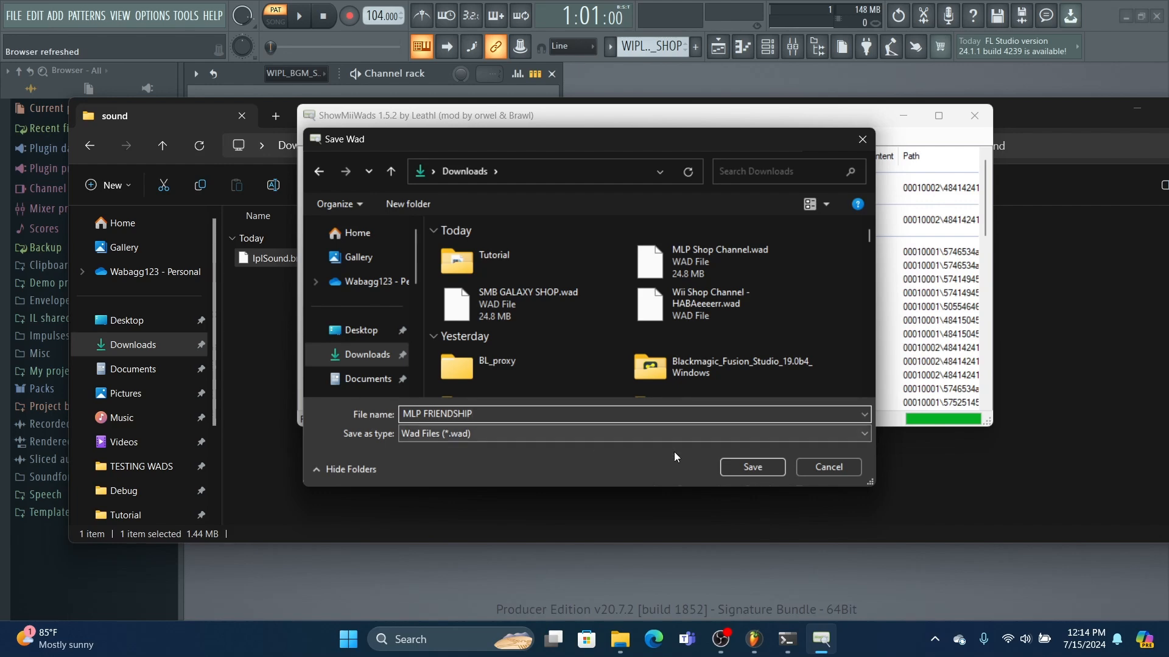
{"action": "left_click", "coordinate": [773, 465]}
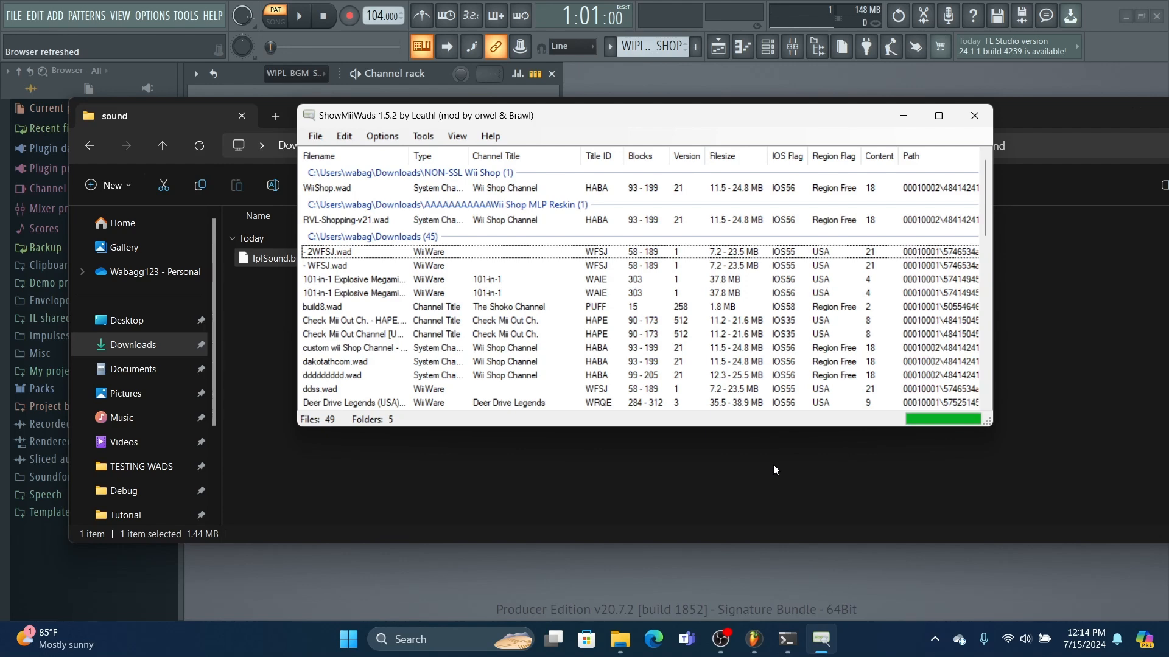
Step: Close ShowMiiWads and the sound folder window
{"action": "left_click", "coordinate": [974, 115]}
{"action": "left_click_drag", "start_coordinate": [992, 112], "coordinate": [676, 94]}
{"action": "left_click", "coordinate": [773, 91]}
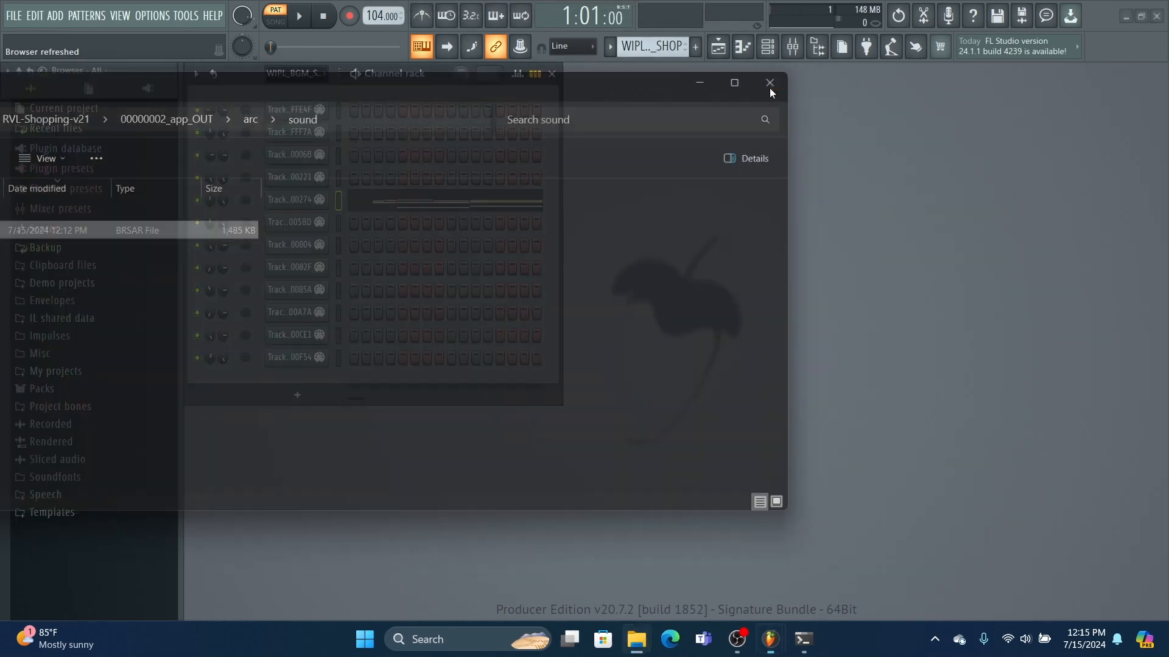
Step: Search the computer for Dolphin and launch Dolphin.exe
{"action": "left_click", "coordinate": [465, 640]}
{"action": "type", "text": "Dol"}
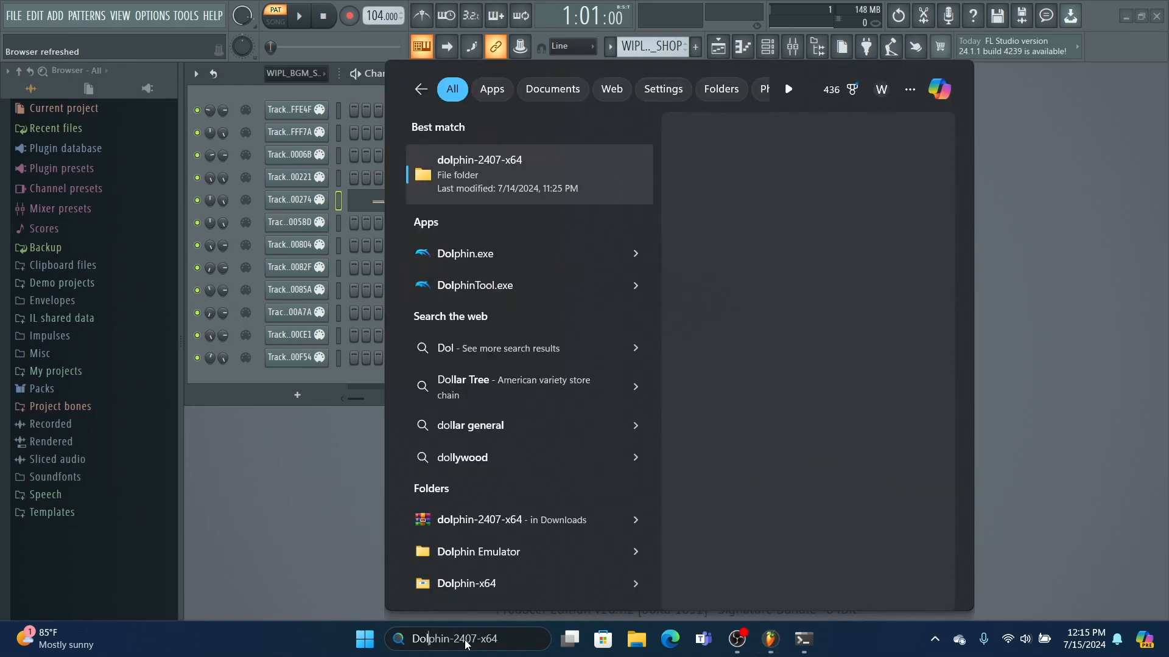
{"action": "key", "text": "Down"}
{"action": "key", "text": "Return"}
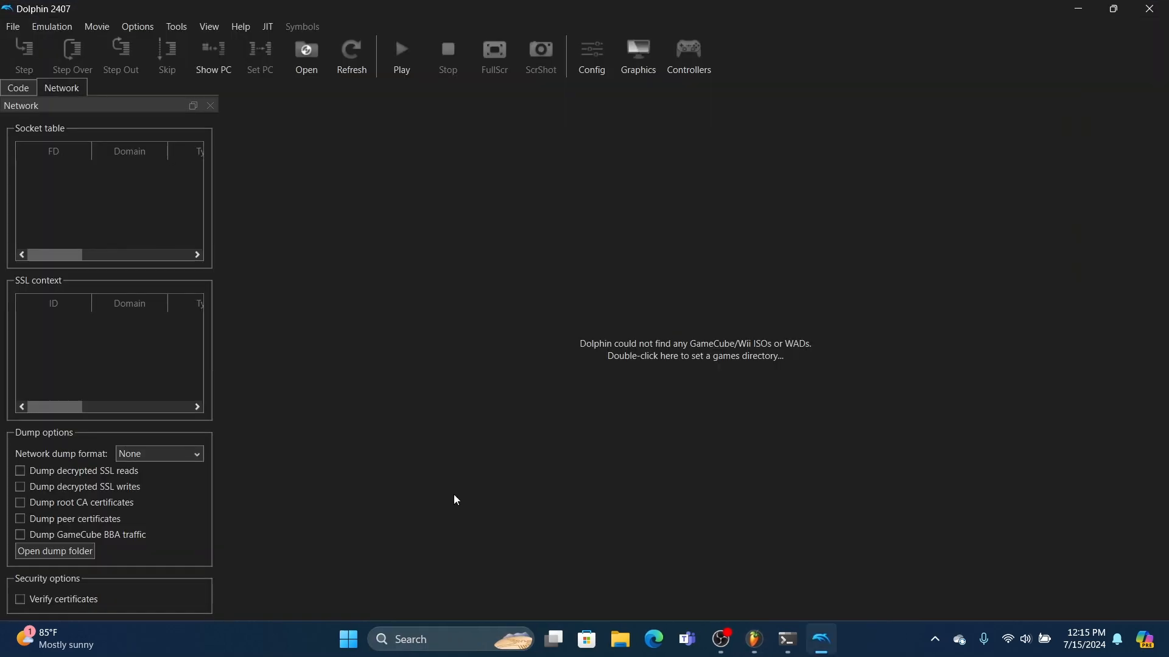
Step: Boot MLP FRIENDSHIP.wad from the Downloads folder, dismissing the warning, and check the system volume while the channel runs
{"action": "left_click", "coordinate": [322, 68]}
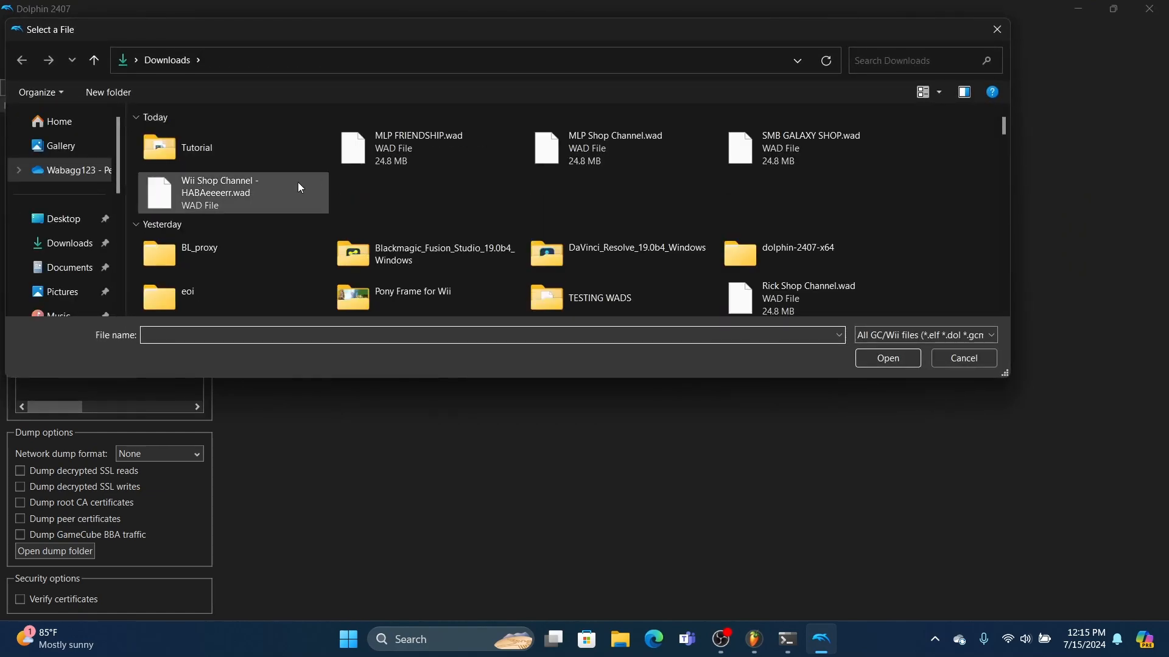
{"action": "left_click", "coordinate": [404, 158]}
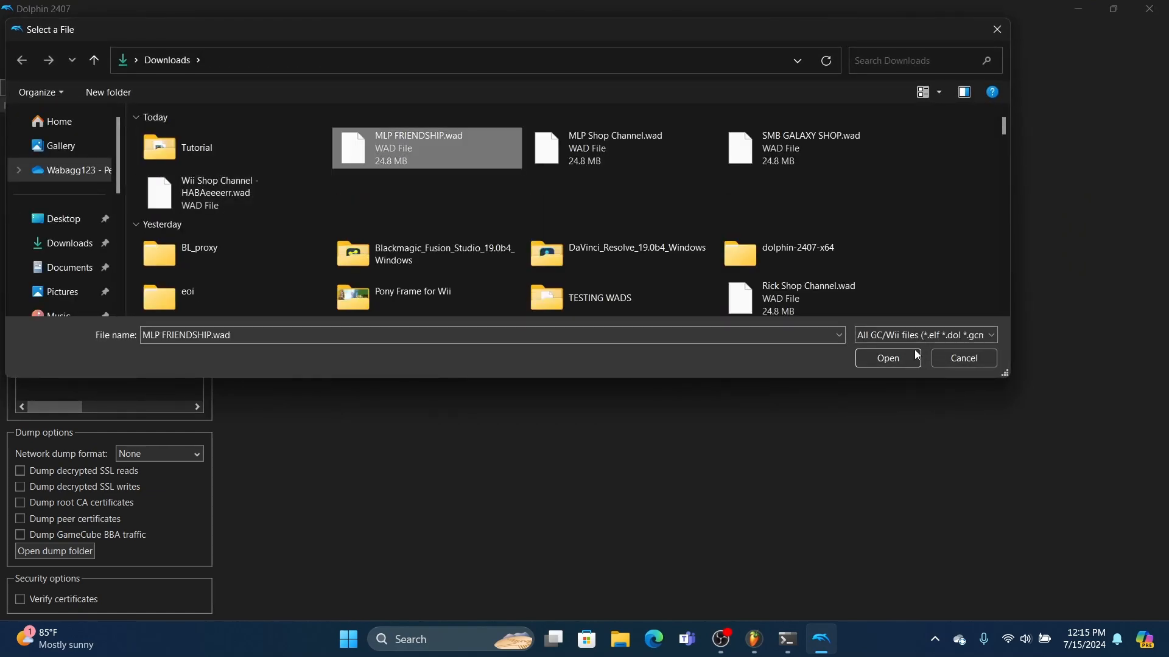
{"action": "left_click", "coordinate": [895, 357]}
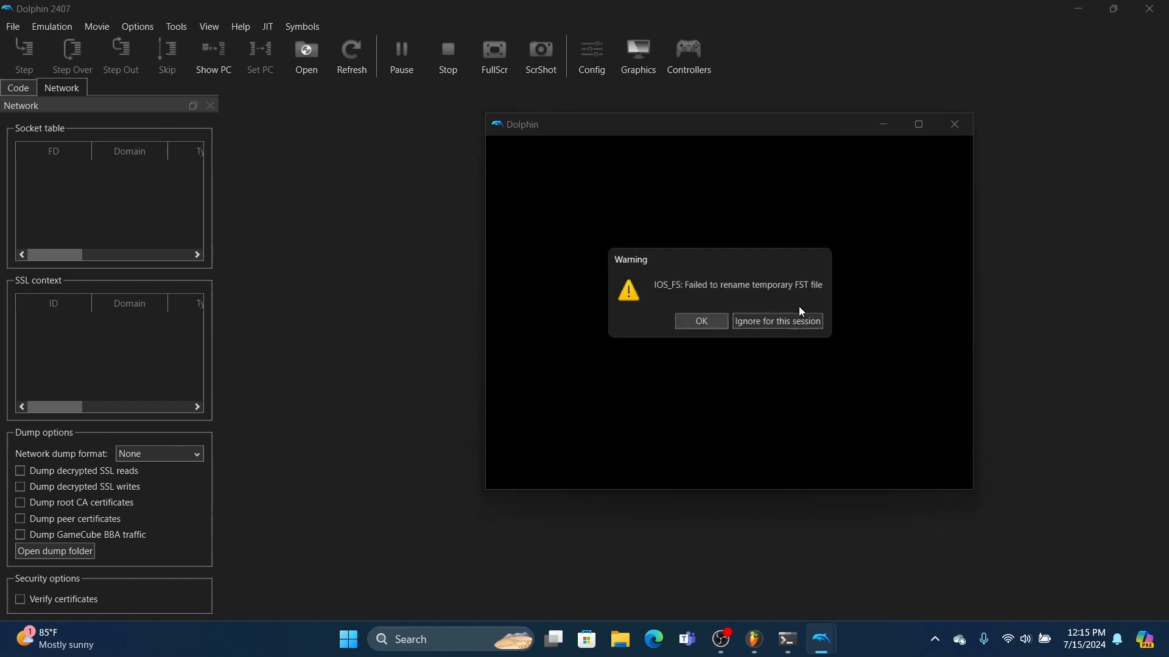
{"action": "left_click", "coordinate": [694, 331]}
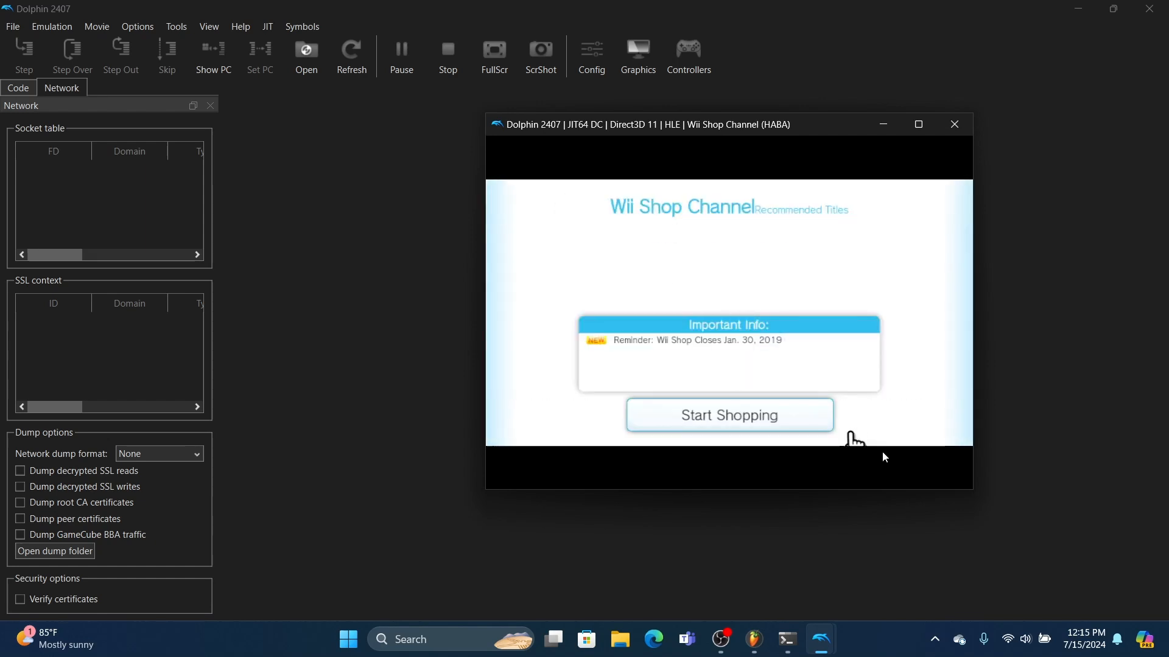
{"action": "left_click", "coordinate": [1036, 651]}
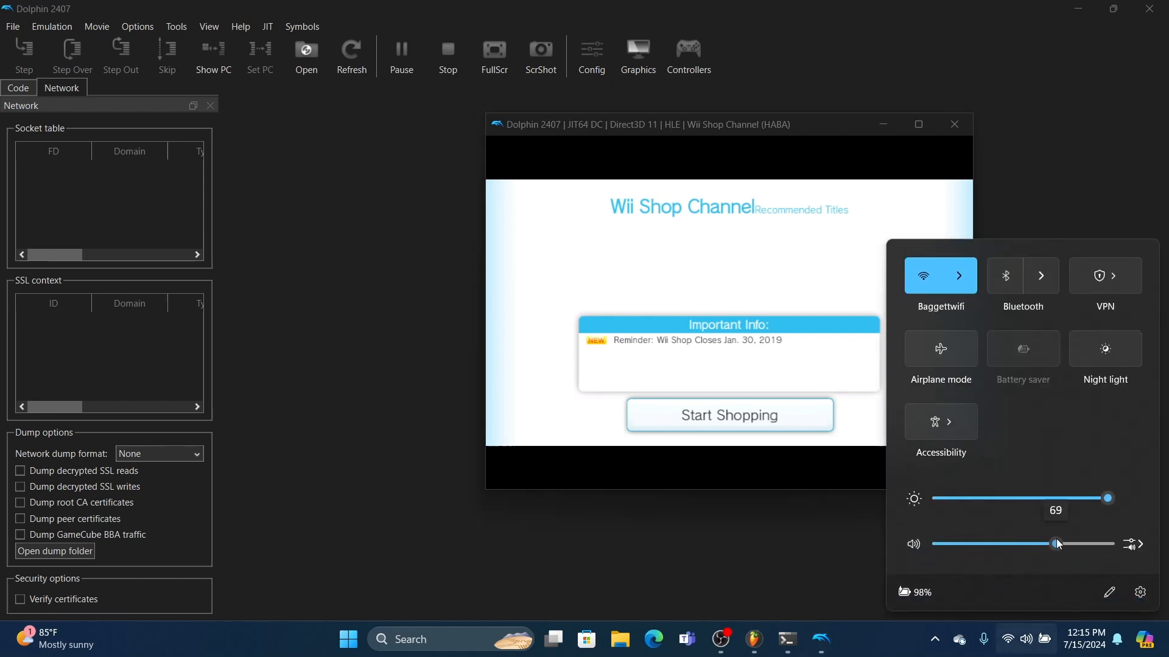
{"action": "left_click", "coordinate": [829, 290]}
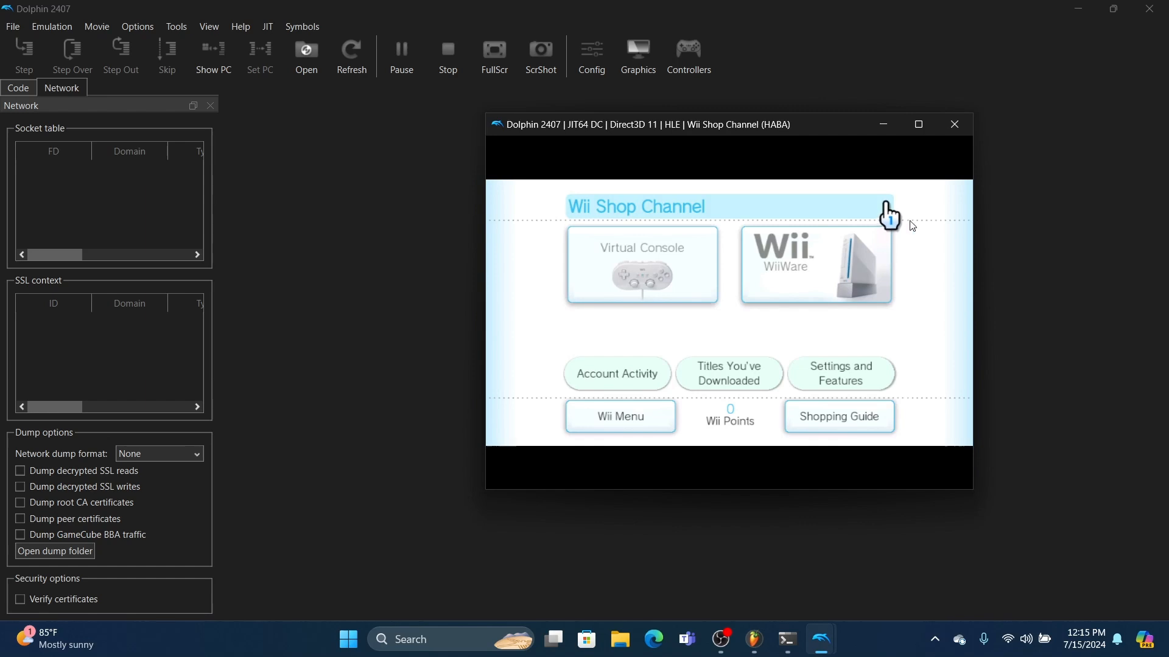
Step: Close the Wii Shop Channel game window and confirm stopping the current emulation
{"action": "left_click", "coordinate": [953, 126]}
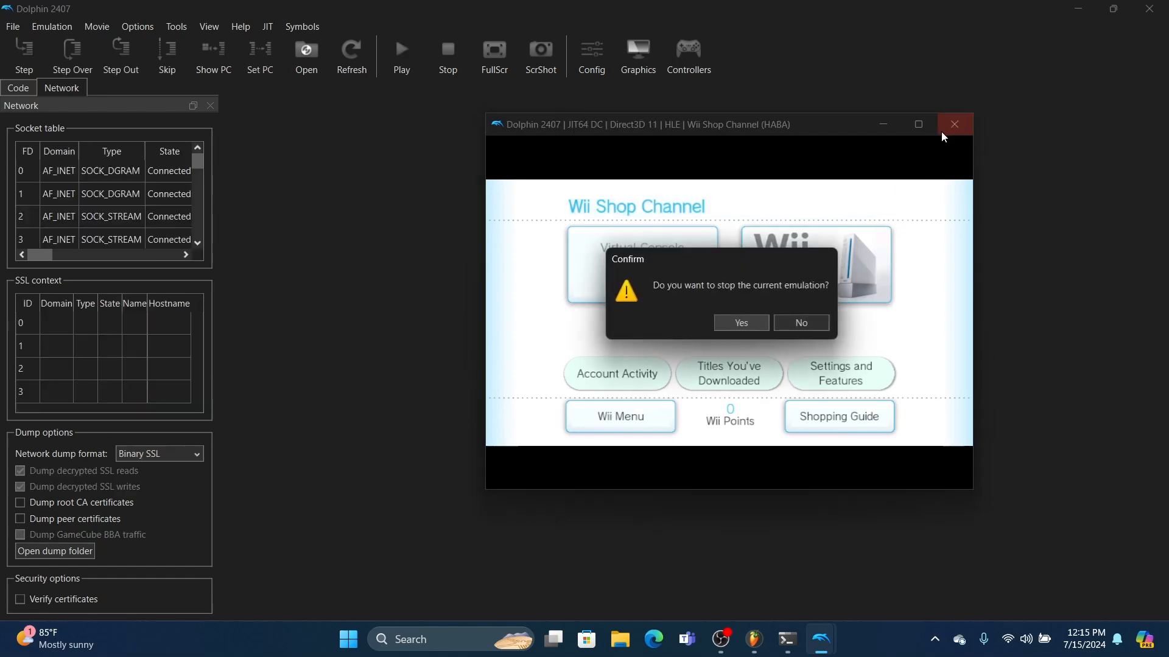
{"action": "left_click", "coordinate": [745, 322]}
{"action": "left_click", "coordinate": [953, 125]}
{"action": "left_click", "coordinate": [810, 333]}
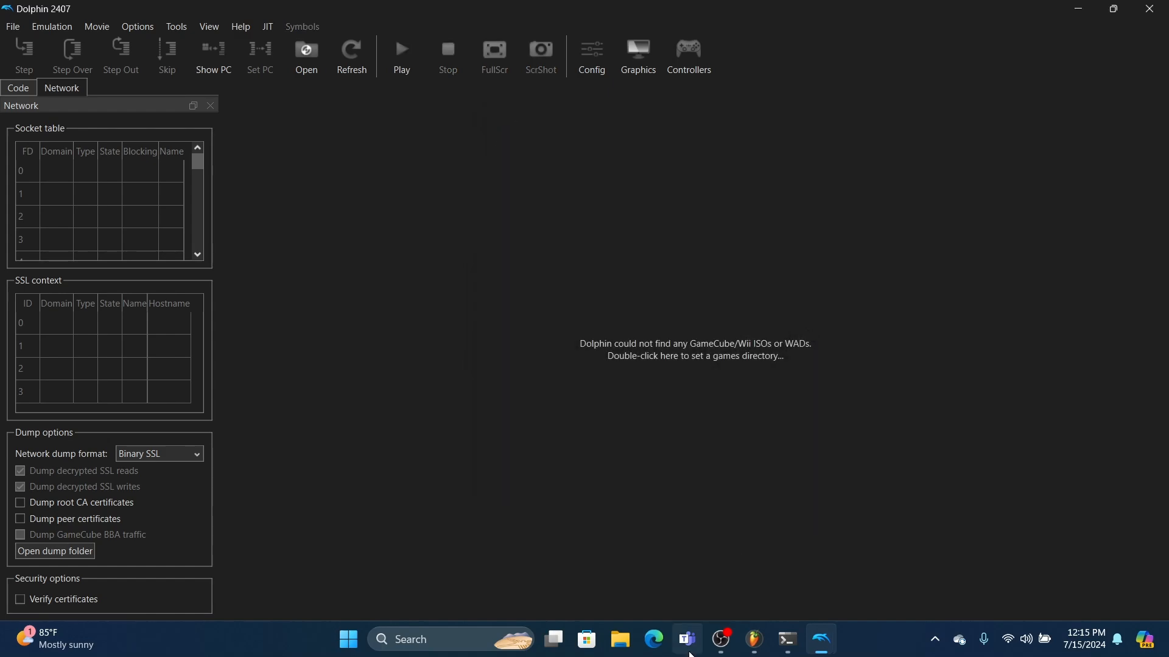
Step: Switch to OBS and stop the screen recording
{"action": "left_click", "coordinate": [721, 642]}
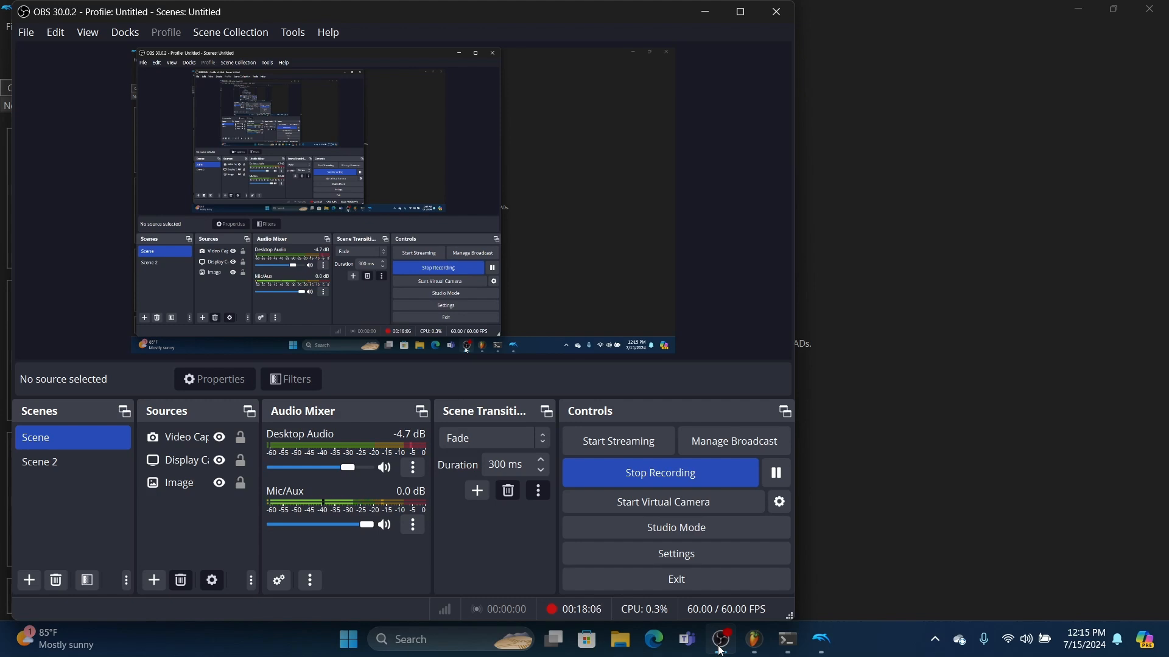
{"action": "left_click", "coordinate": [650, 474]}
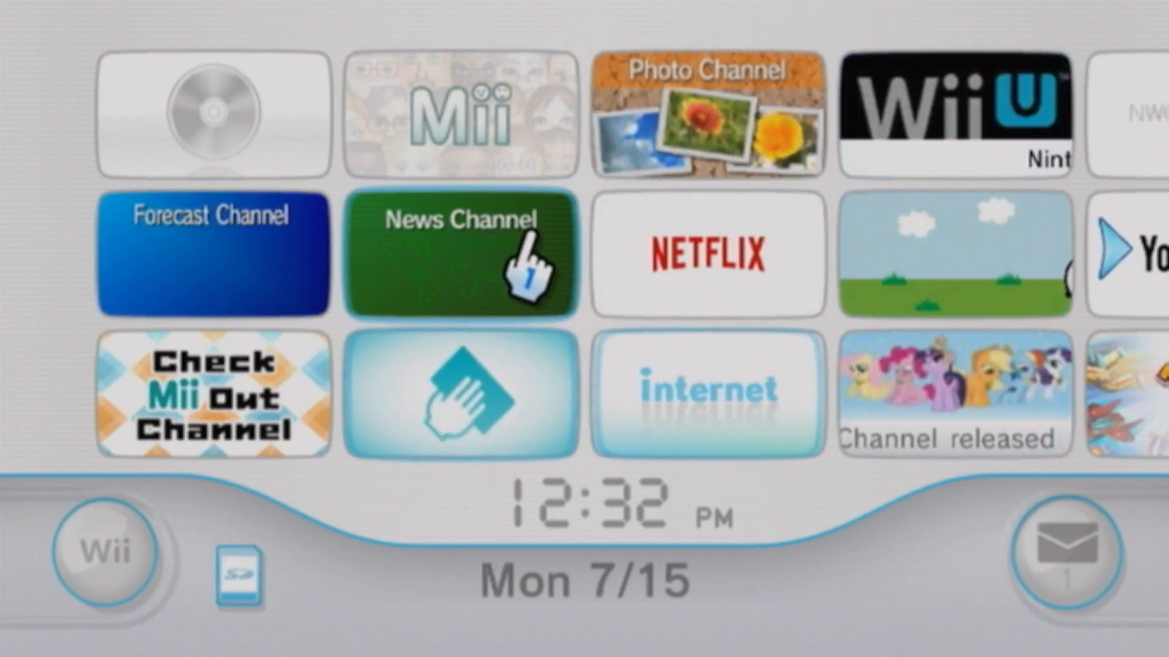
Step: On the Wii console, enter the Wii Shop Channel, start shopping and browse through WiiWare to the Wii Channels list
{"action": "left_click", "coordinate": [967, 82]}
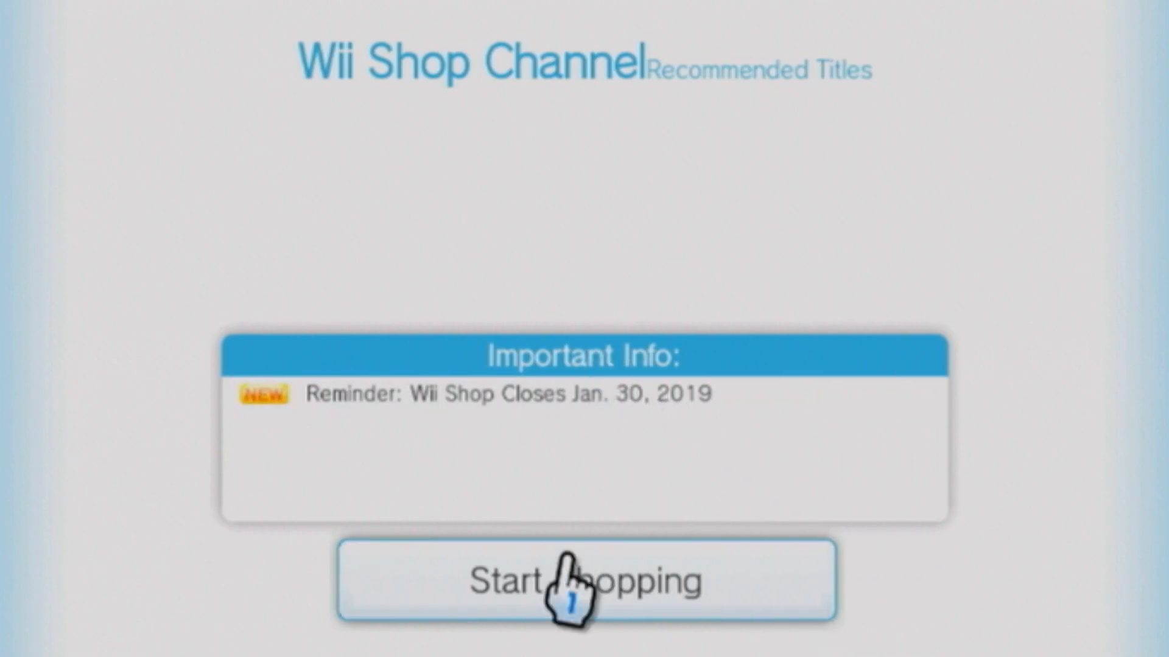
{"action": "left_click", "coordinate": [700, 548]}
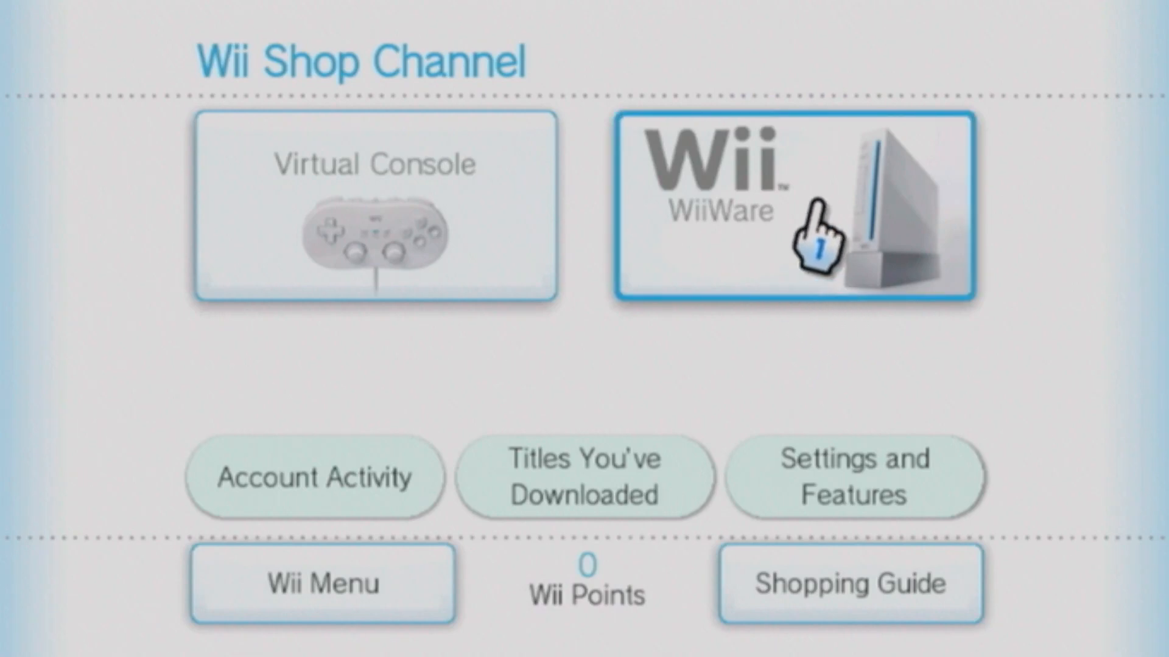
{"action": "left_click", "coordinate": [809, 204]}
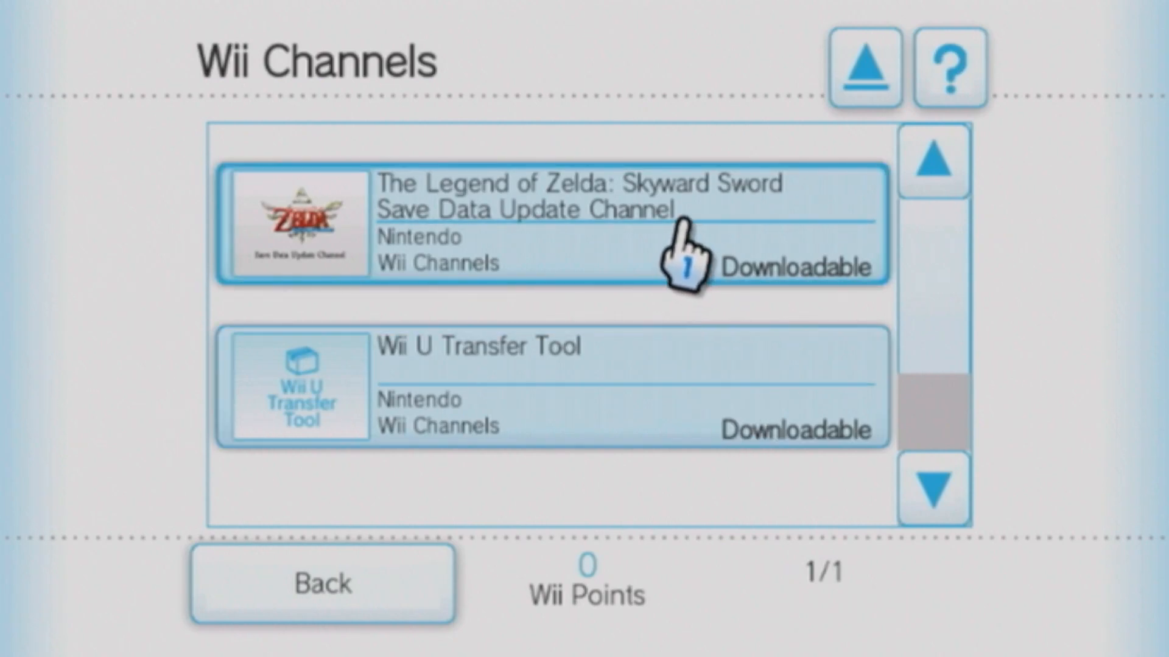
Step: Download The Legend of Zelda: Skyward Sword Save Data Update Channel to the Wii System Memory
{"action": "left_click", "coordinate": [682, 224]}
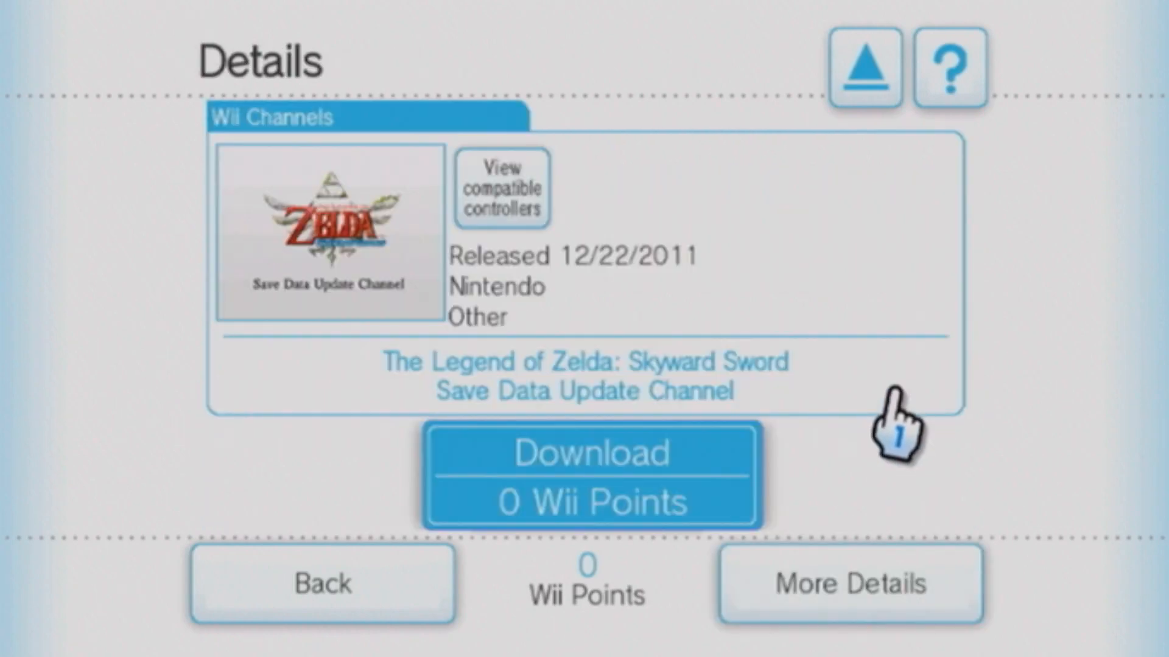
{"action": "left_click", "coordinate": [668, 447]}
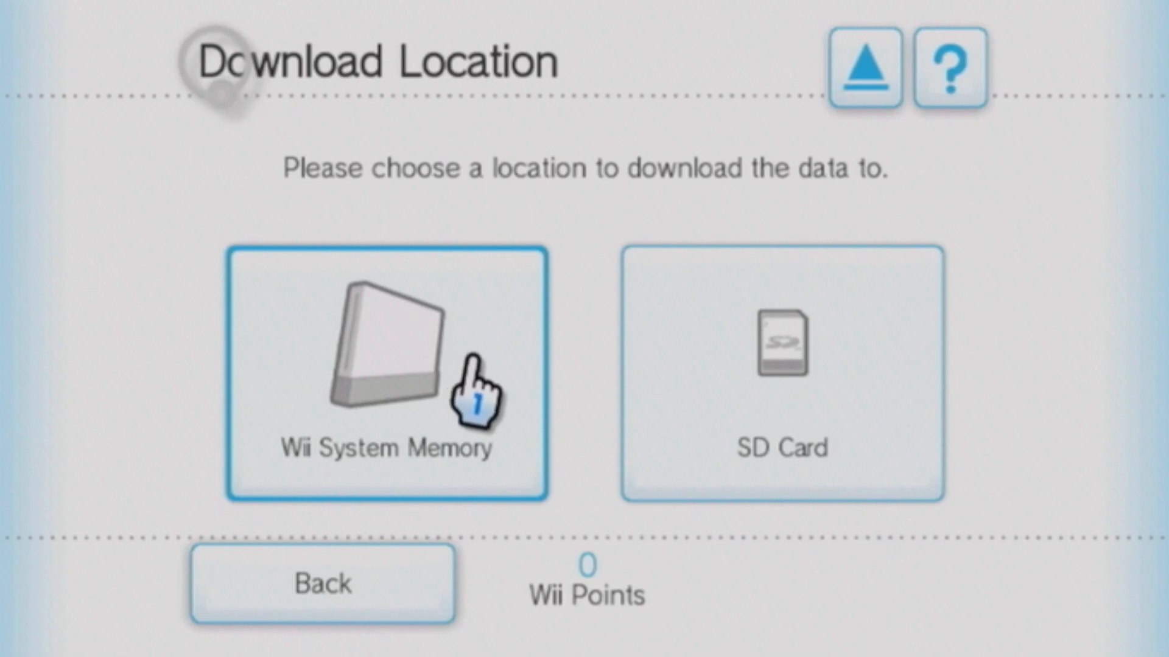
{"action": "left_click", "coordinate": [490, 402]}
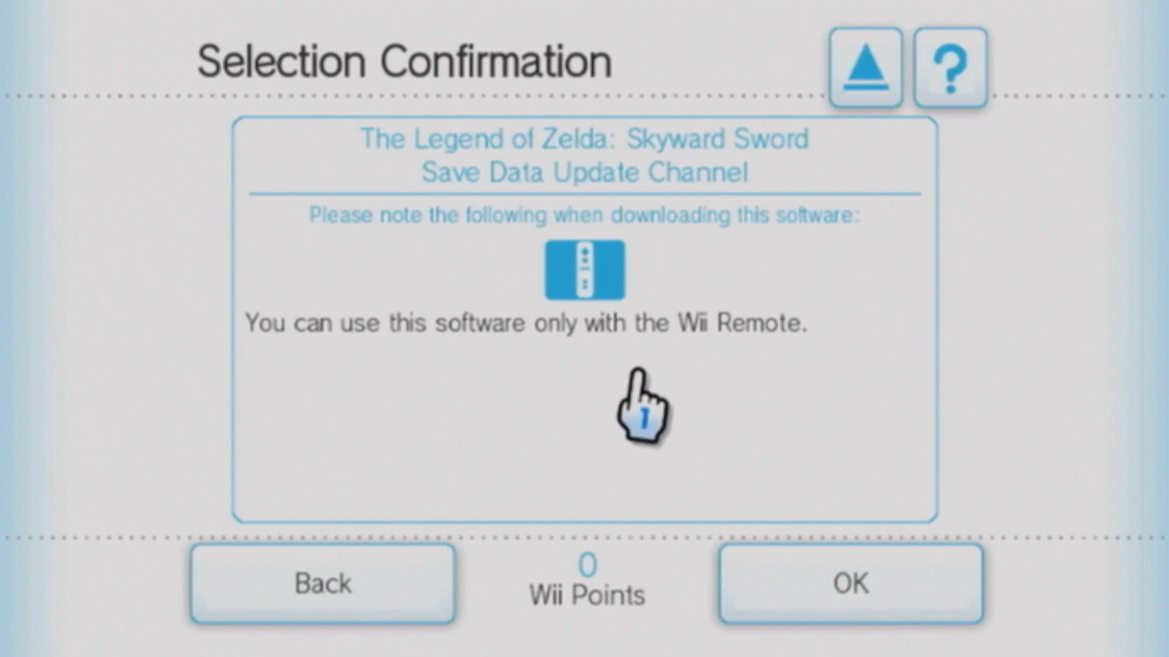
{"action": "left_click", "coordinate": [958, 603]}
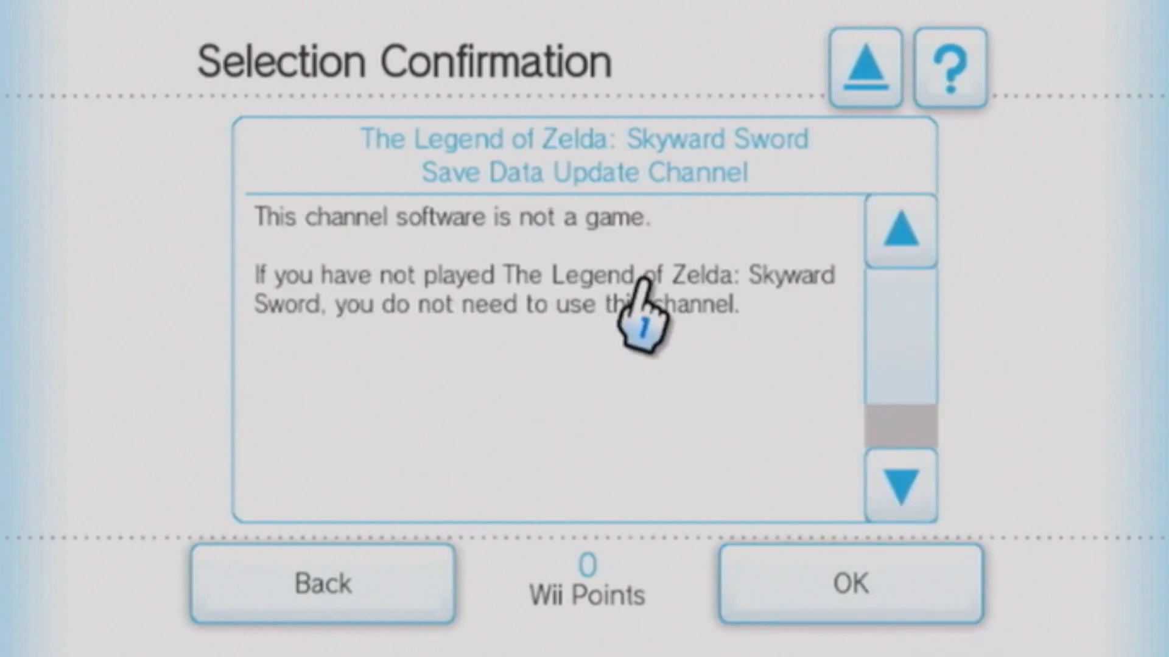
{"action": "left_click_drag", "start_coordinate": [870, 315], "coordinate": [815, 242]}
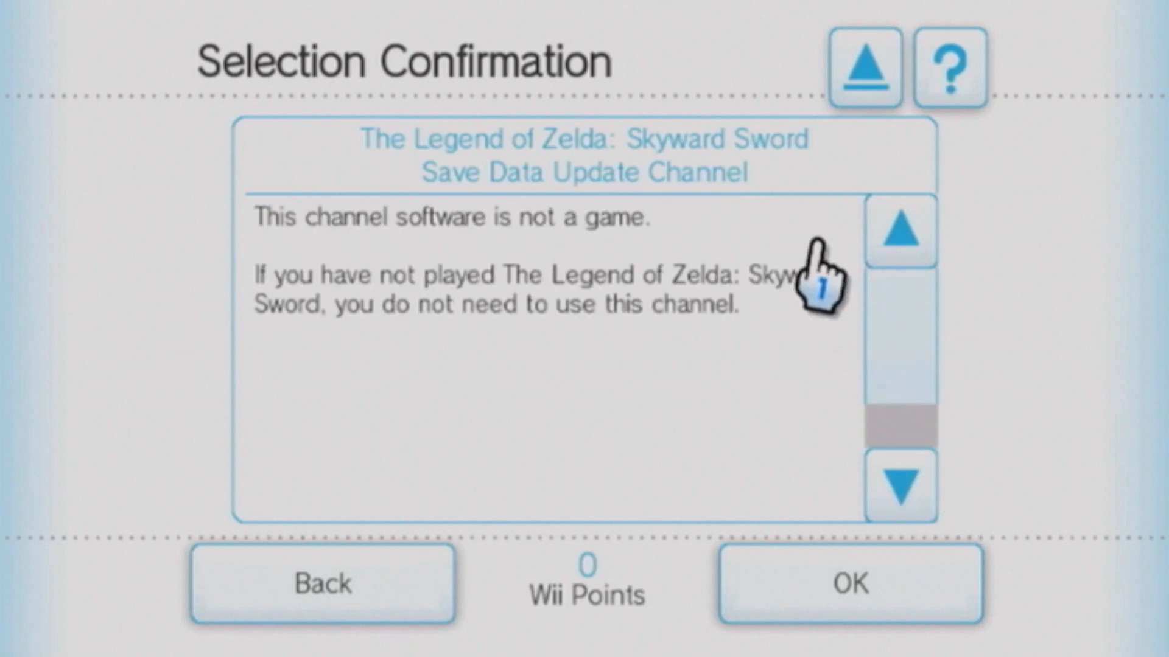
{"action": "left_click", "coordinate": [853, 584]}
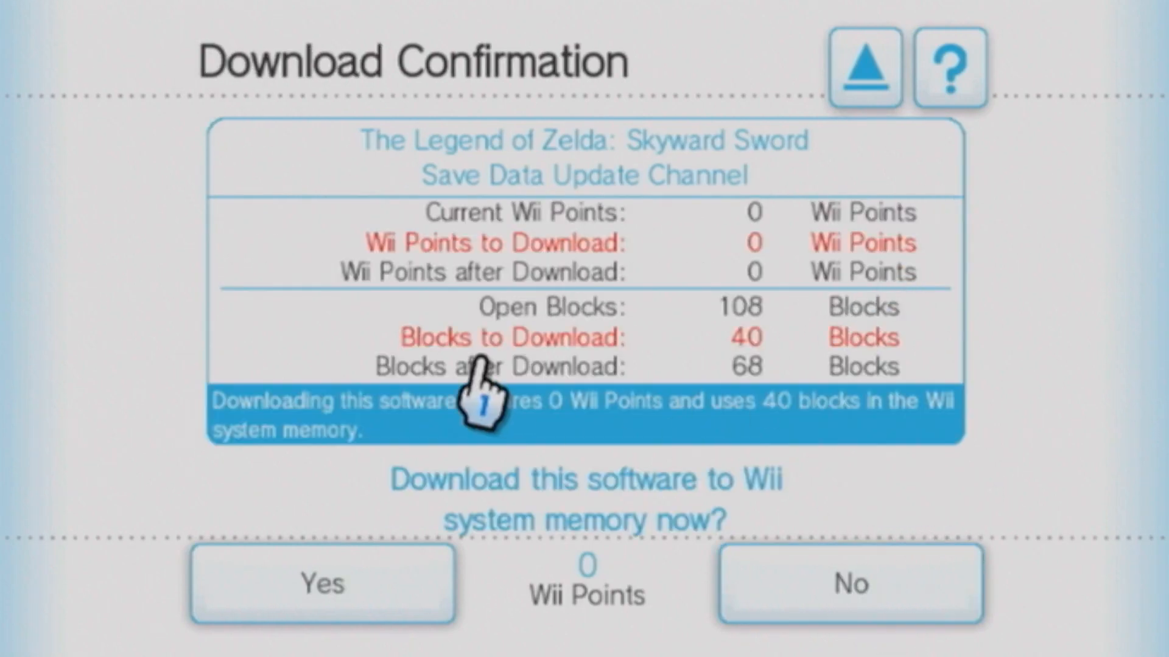
{"action": "left_click", "coordinate": [429, 566]}
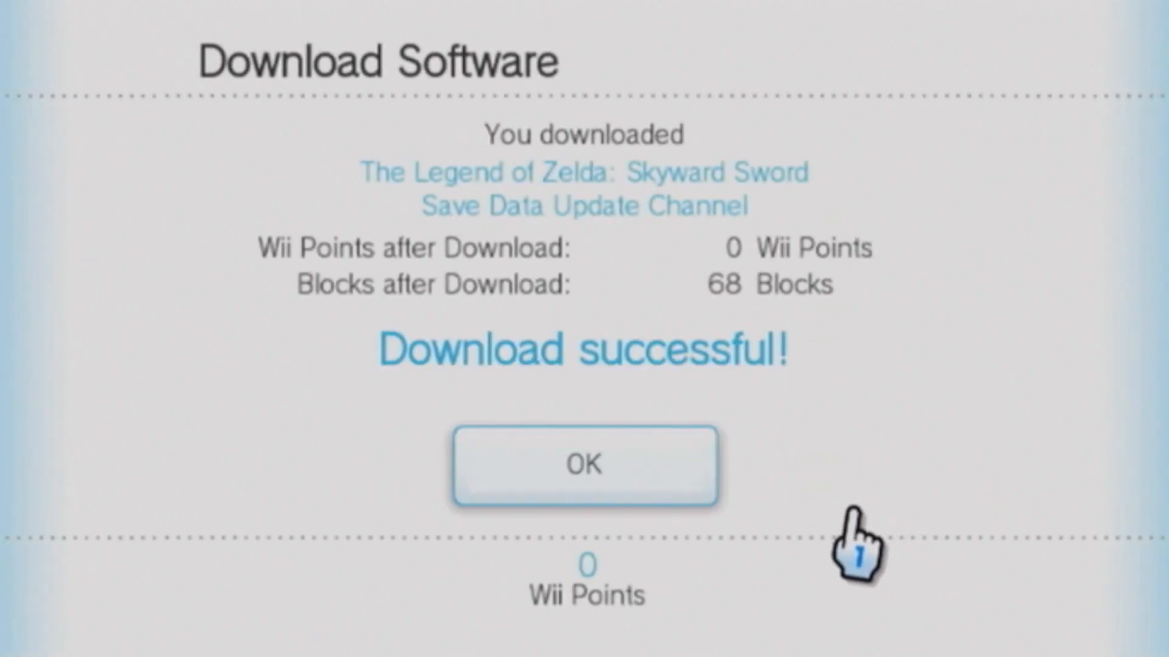
{"action": "left_click", "coordinate": [595, 481]}
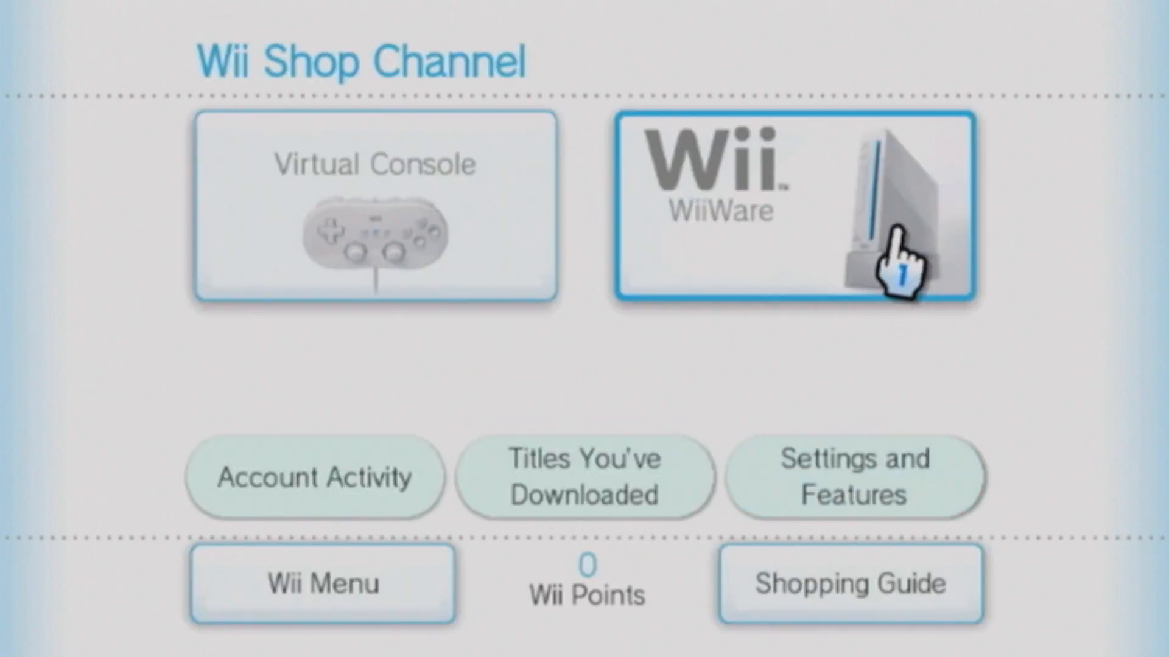
Step: Download the Wii U Transfer Tool from the Wii Channels list to the Wii System Memory and return to the Wii Menu
{"action": "left_click", "coordinate": [886, 238]}
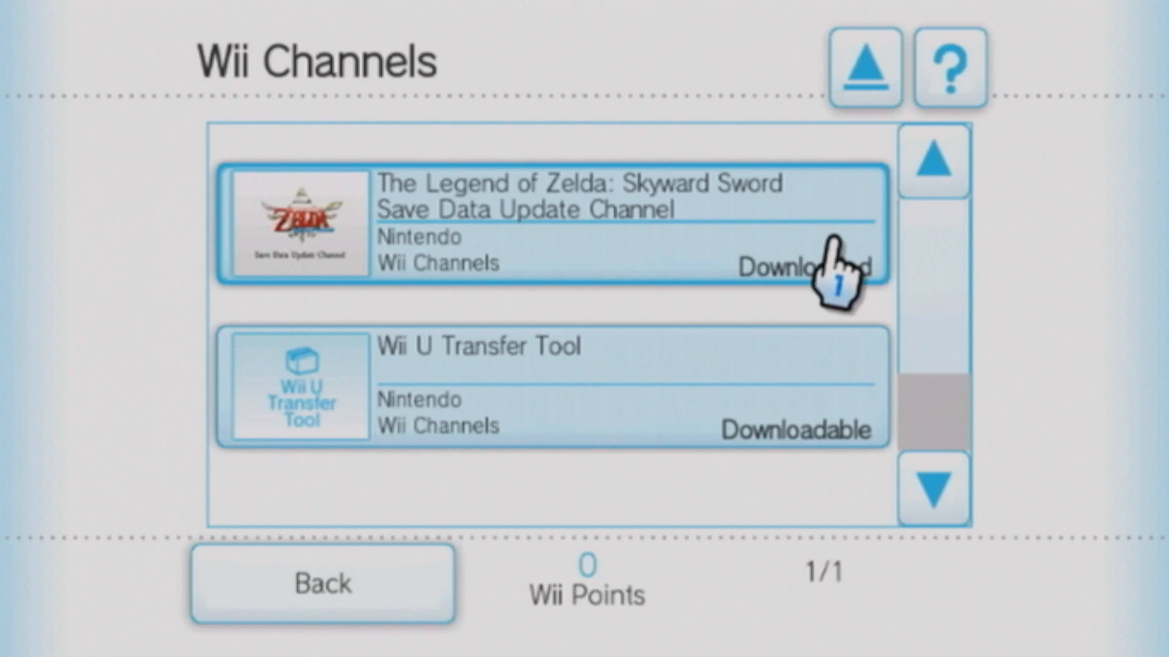
{"action": "scroll", "coordinate": [980, 261], "scroll_direction": "down", "scroll_amount": 1}
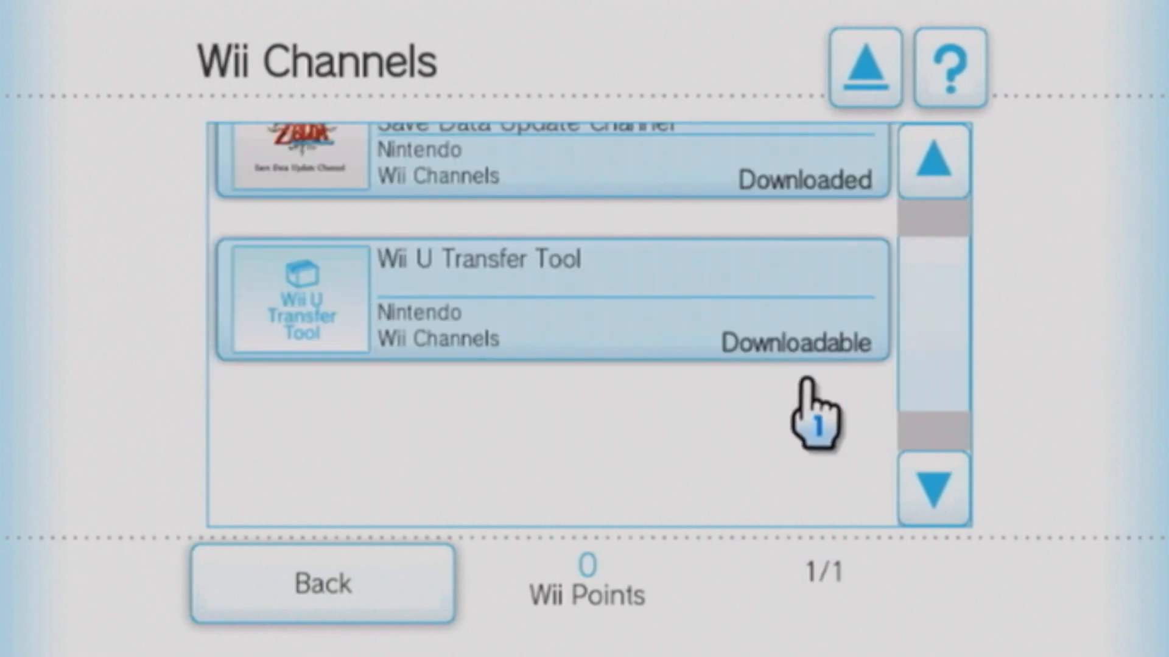
{"action": "left_click", "coordinate": [726, 286]}
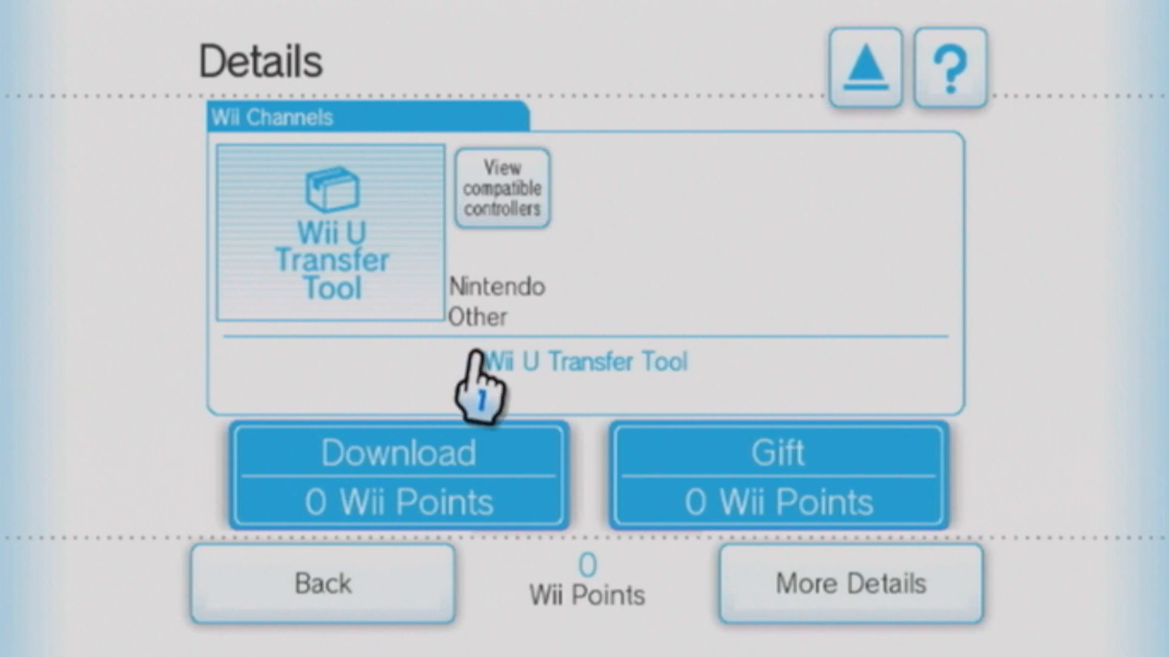
{"action": "left_click", "coordinate": [409, 468]}
{"action": "left_click", "coordinate": [474, 372]}
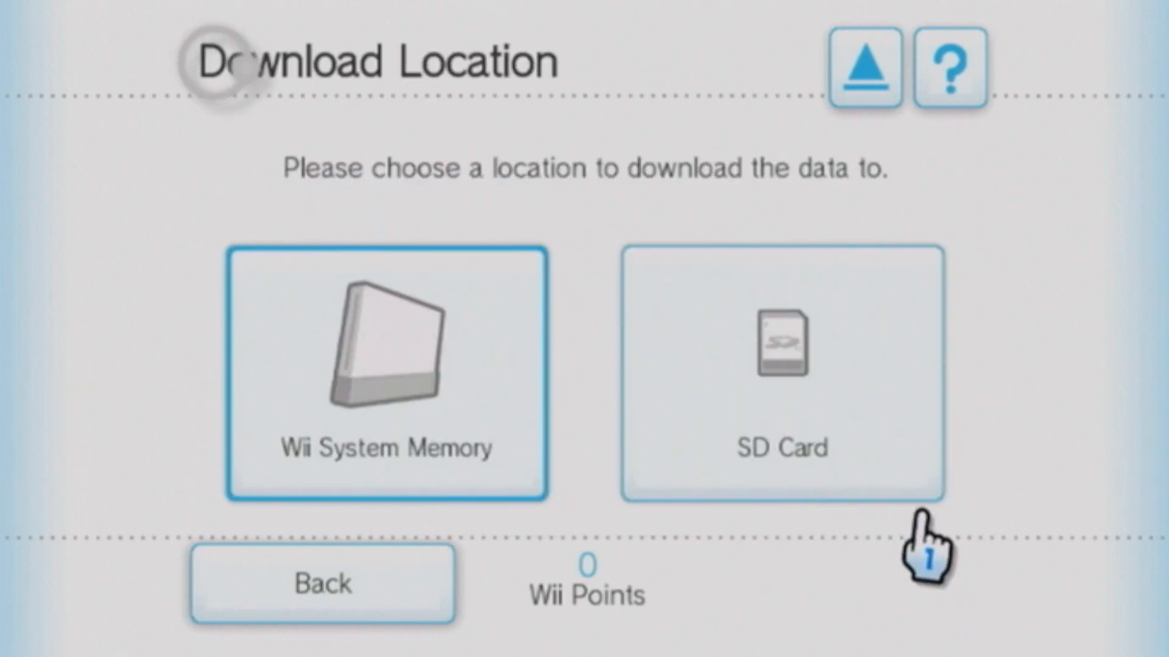
{"action": "left_click", "coordinate": [888, 544]}
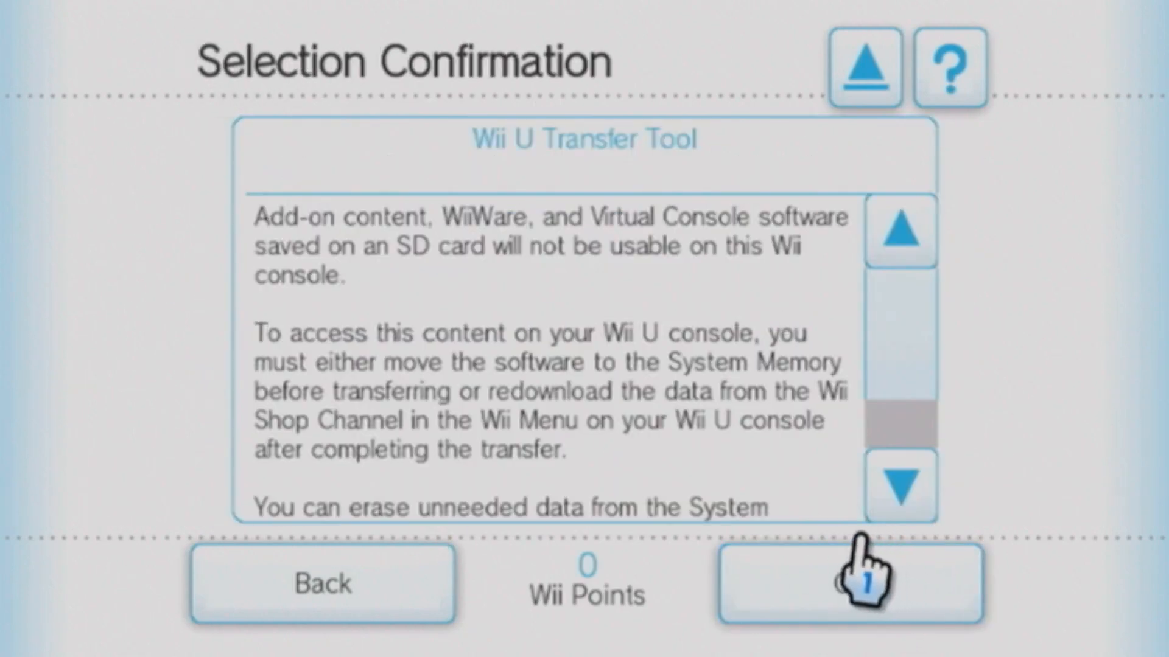
{"action": "left_click", "coordinate": [836, 575]}
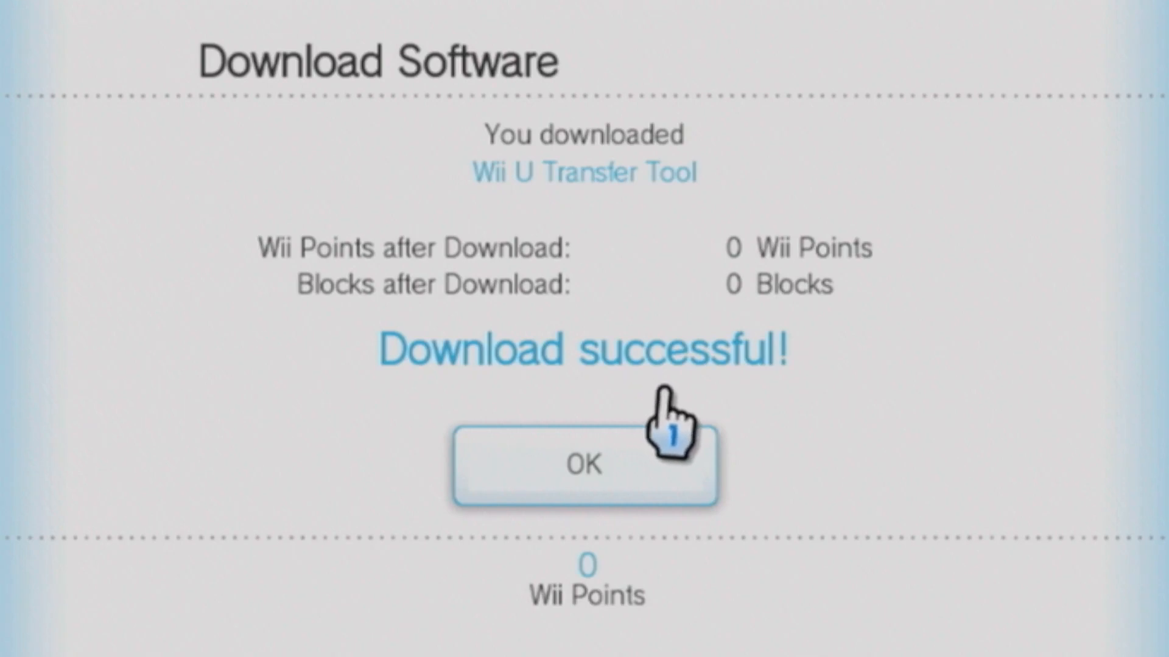
{"action": "left_click", "coordinate": [605, 460]}
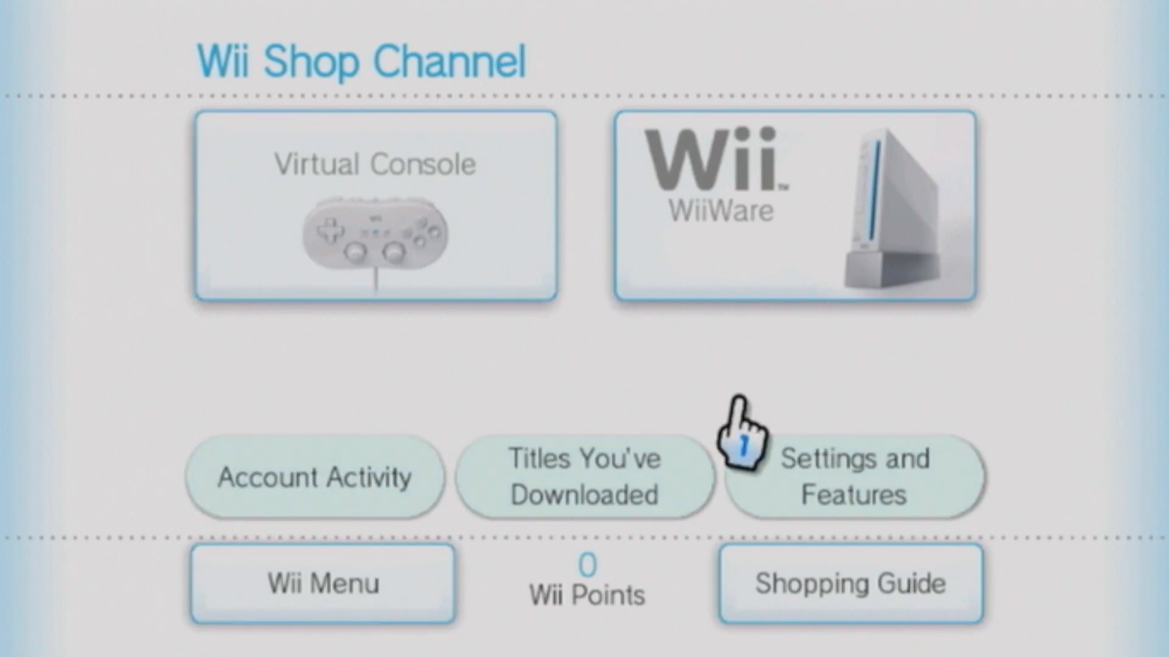
{"action": "left_click", "coordinate": [428, 613]}
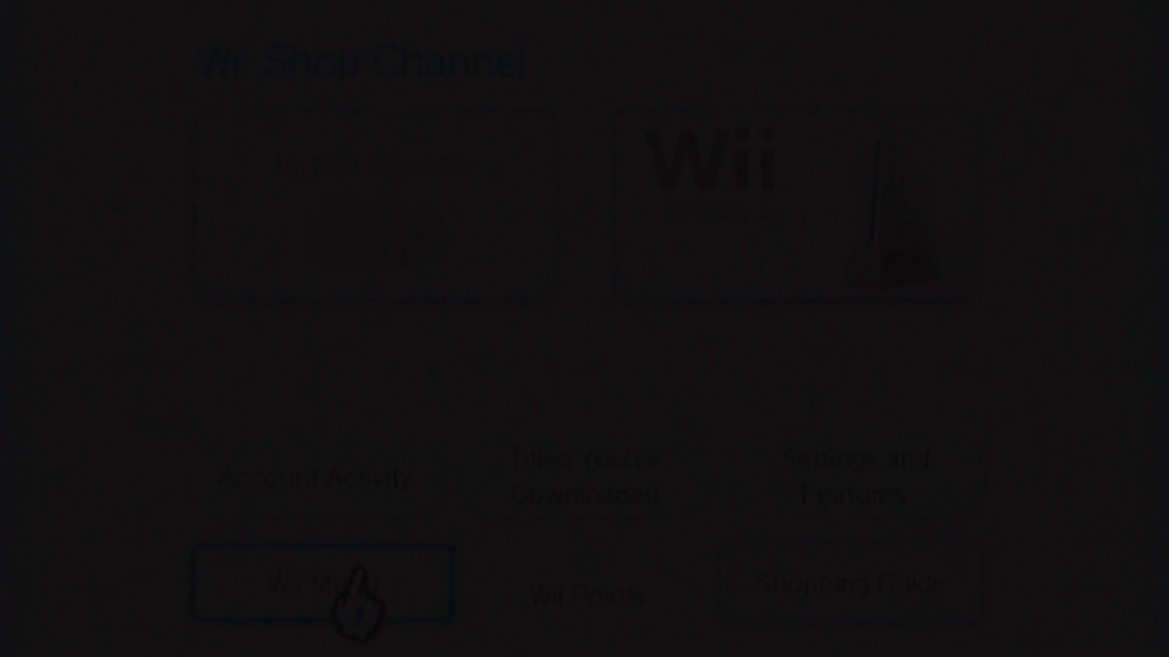